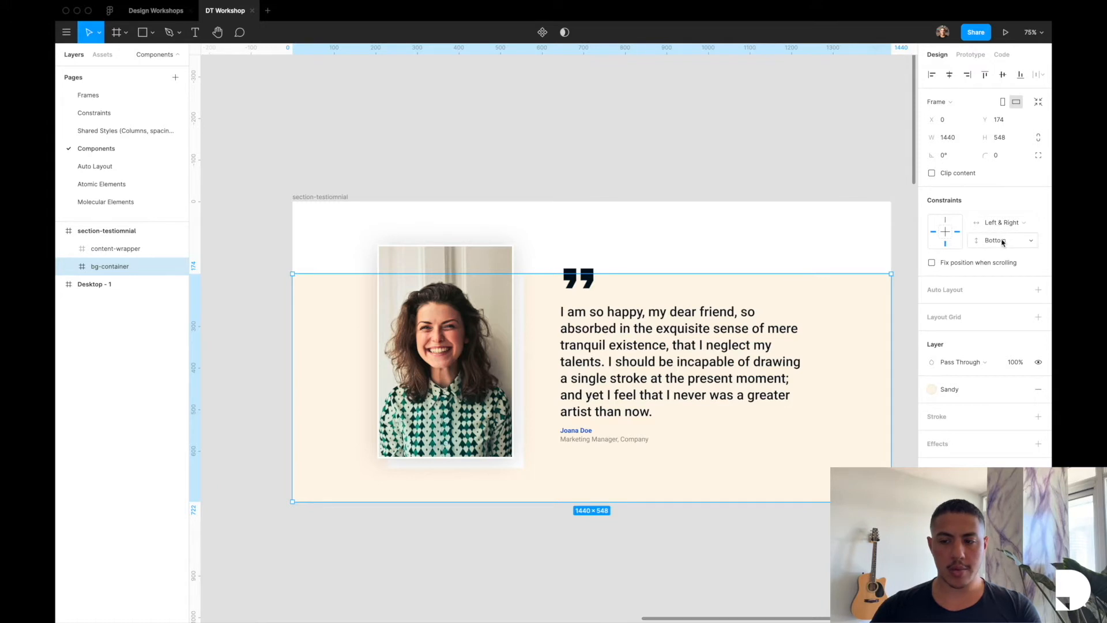
- Examine the frame settings of the finished testimonial section and the constraints of its content-wrapper
left_click(113, 231)
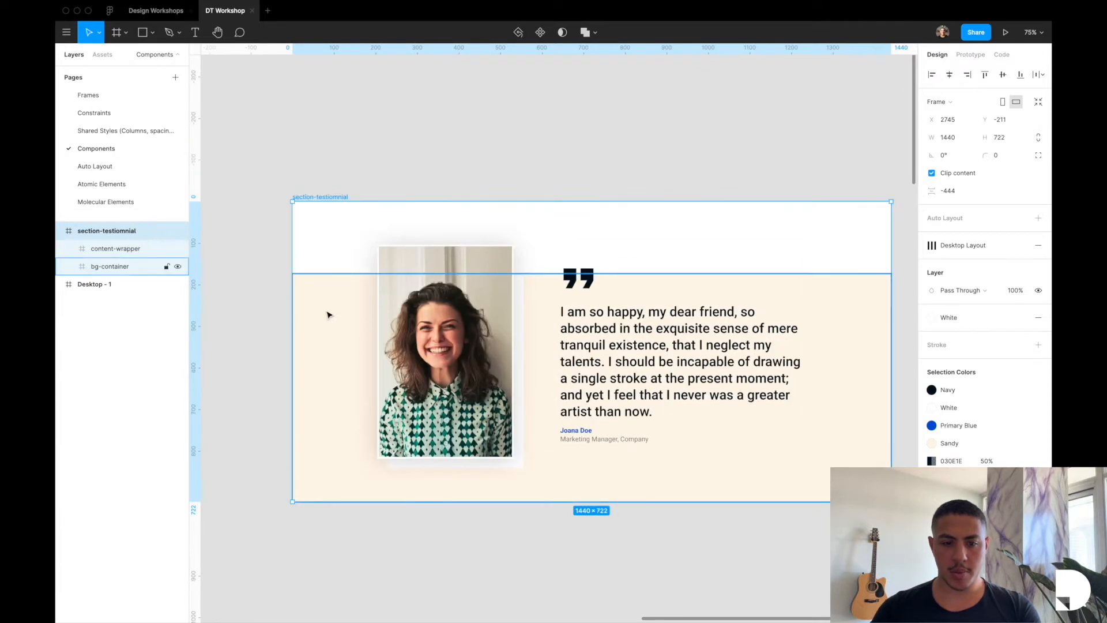
left_click(127, 250)
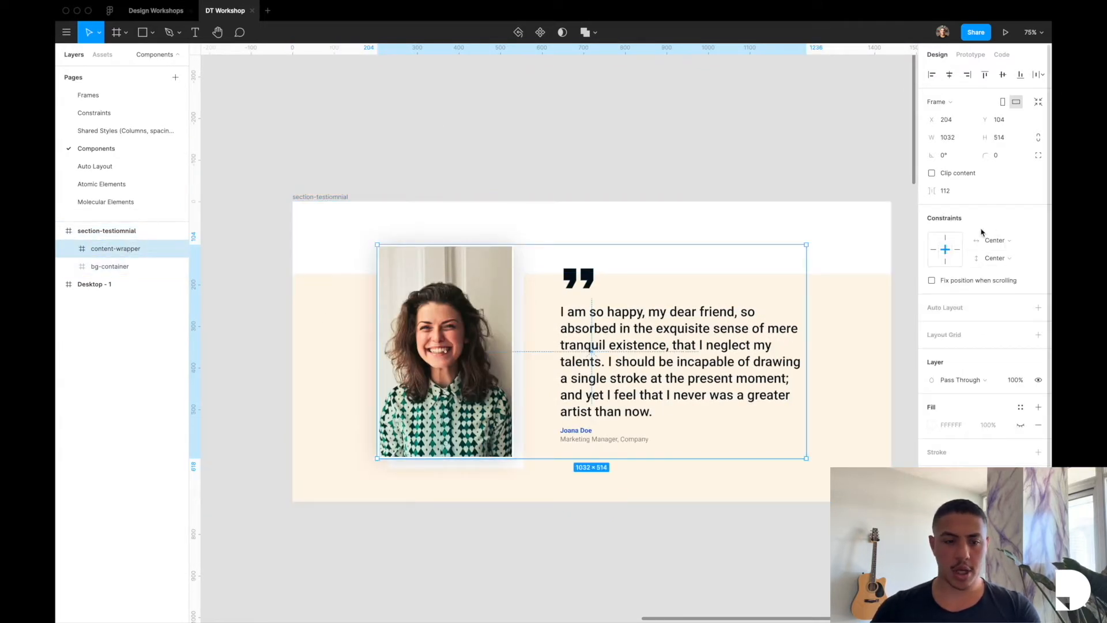
left_click(119, 232)
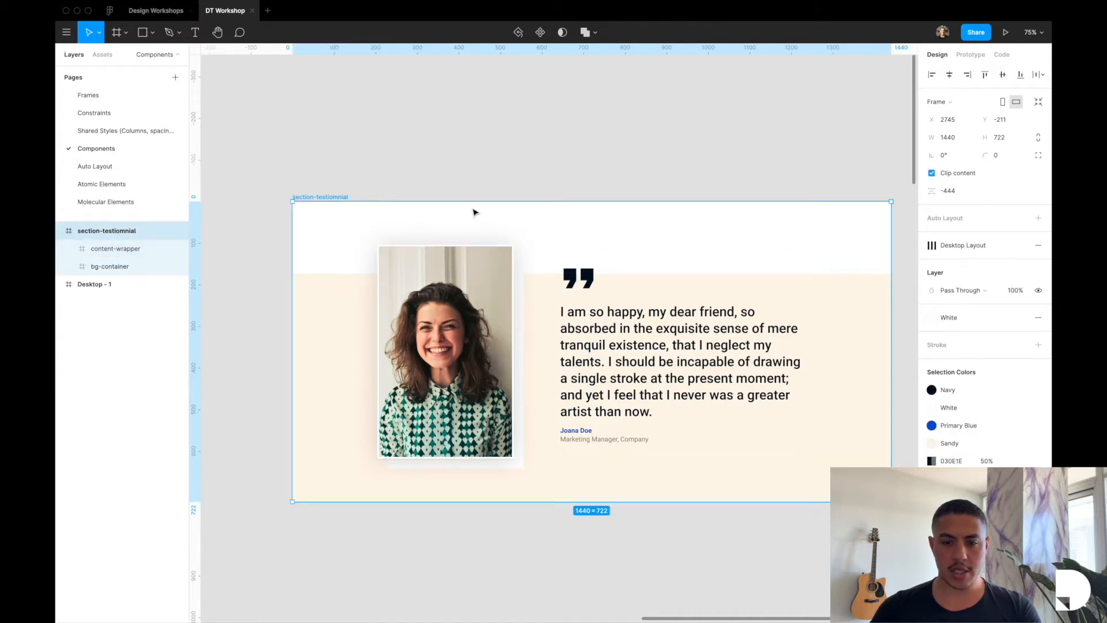
- Try shrinking the finished testimonial section to 1121 × 649 to test its constraints, and undo the resize
scroll(690, 233, "down", 1)
scroll(689, 232, "right", 1)
left_click_drag(862, 261, 731, 259)
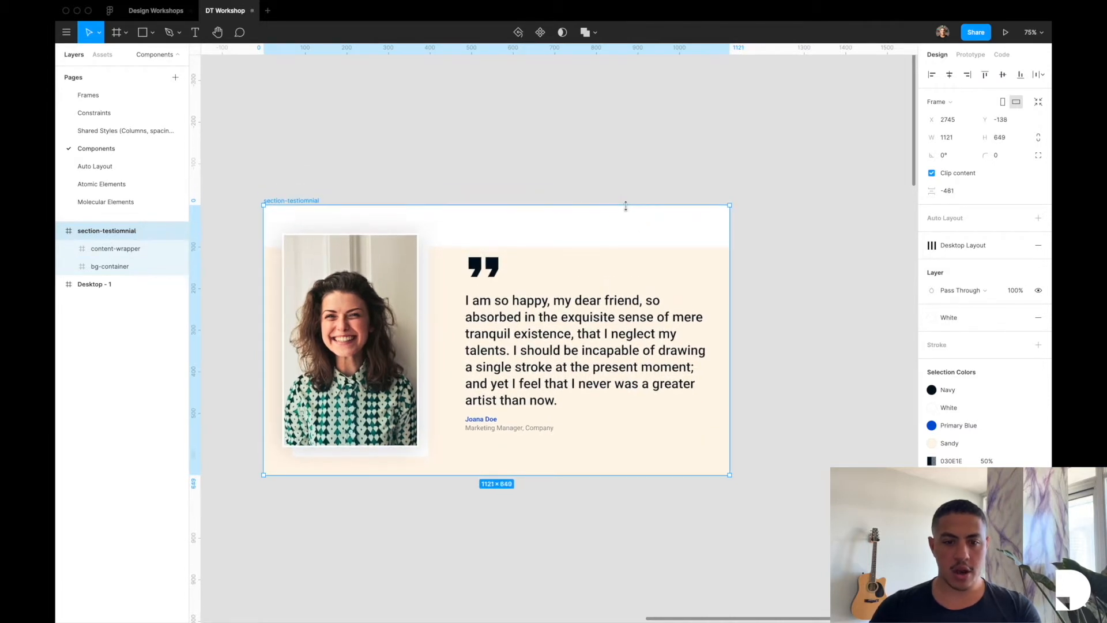
key("ctrl+z")
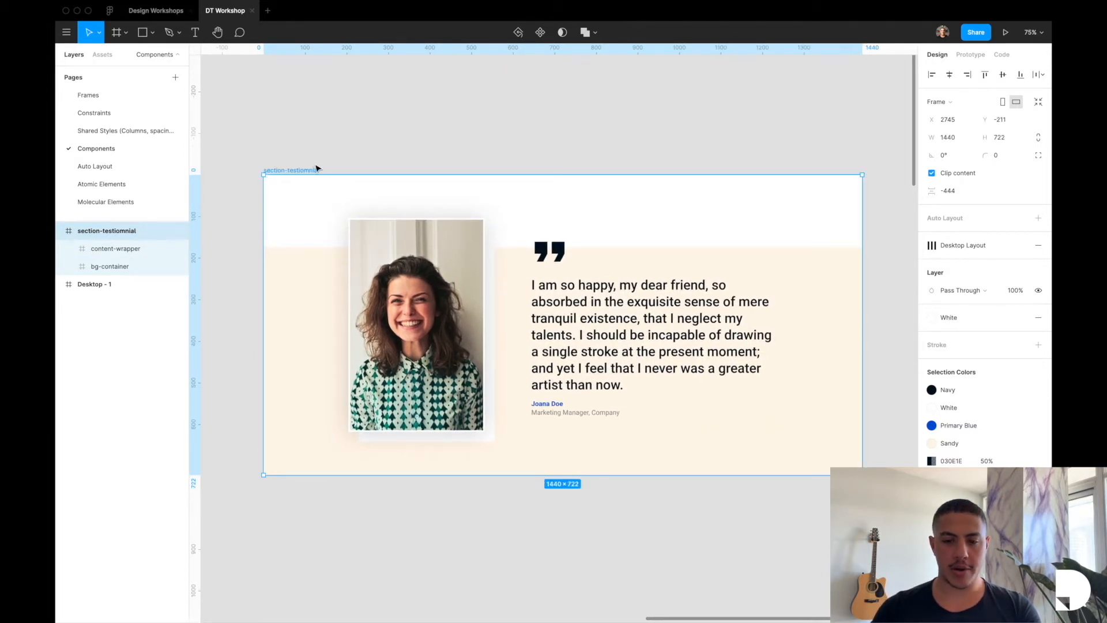
- Expand content-wrapper and examine its tall-img instance and the local component library
left_click(113, 253)
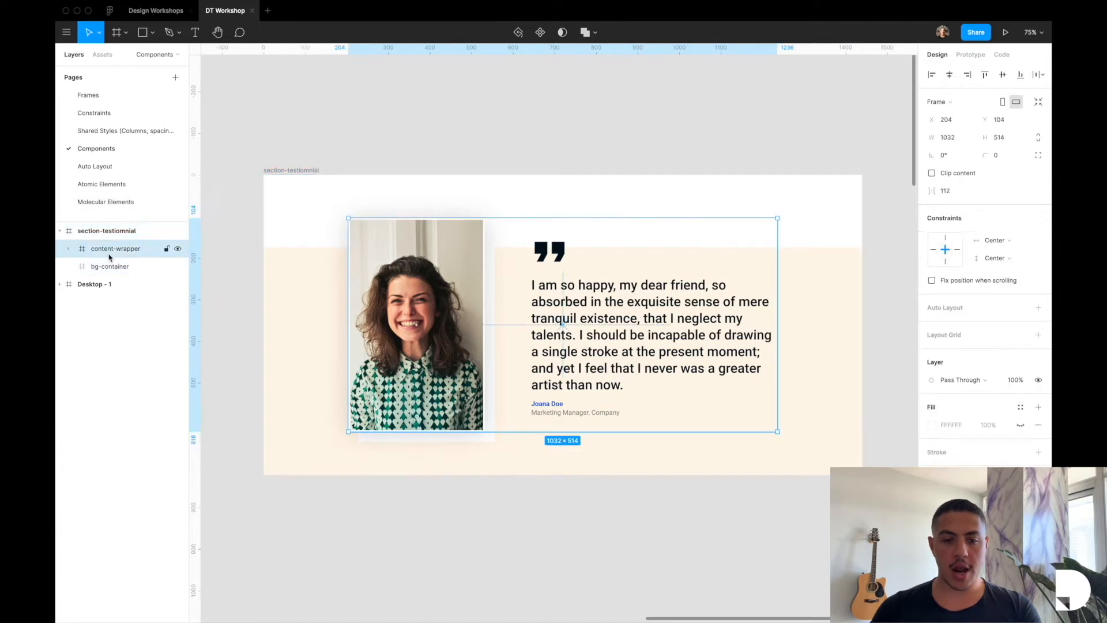
left_click(70, 250)
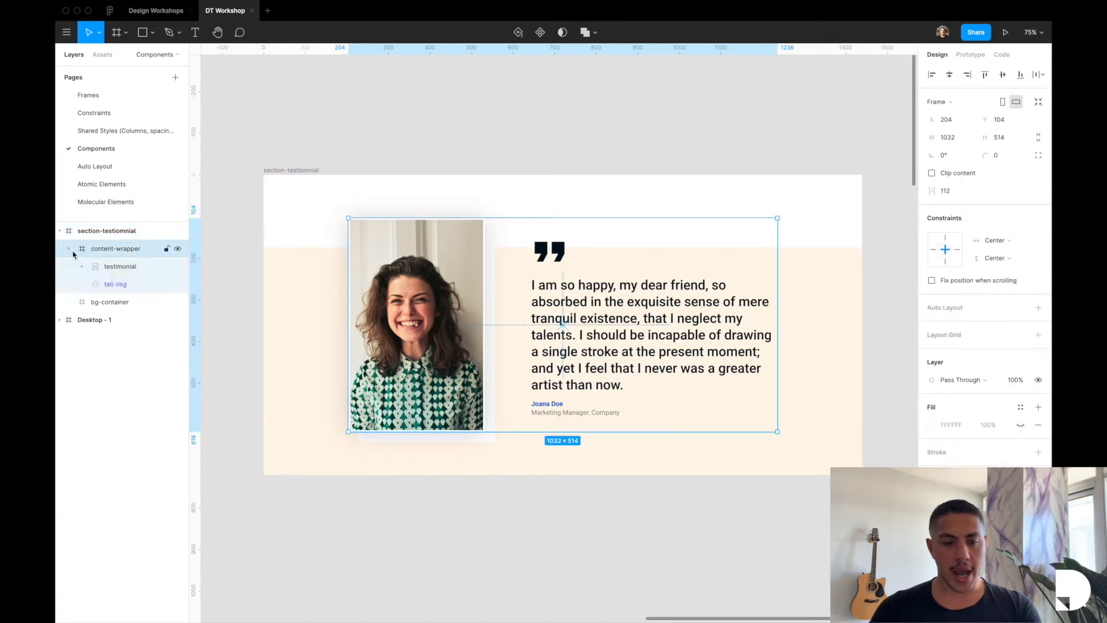
left_click(109, 285)
left_click(102, 54)
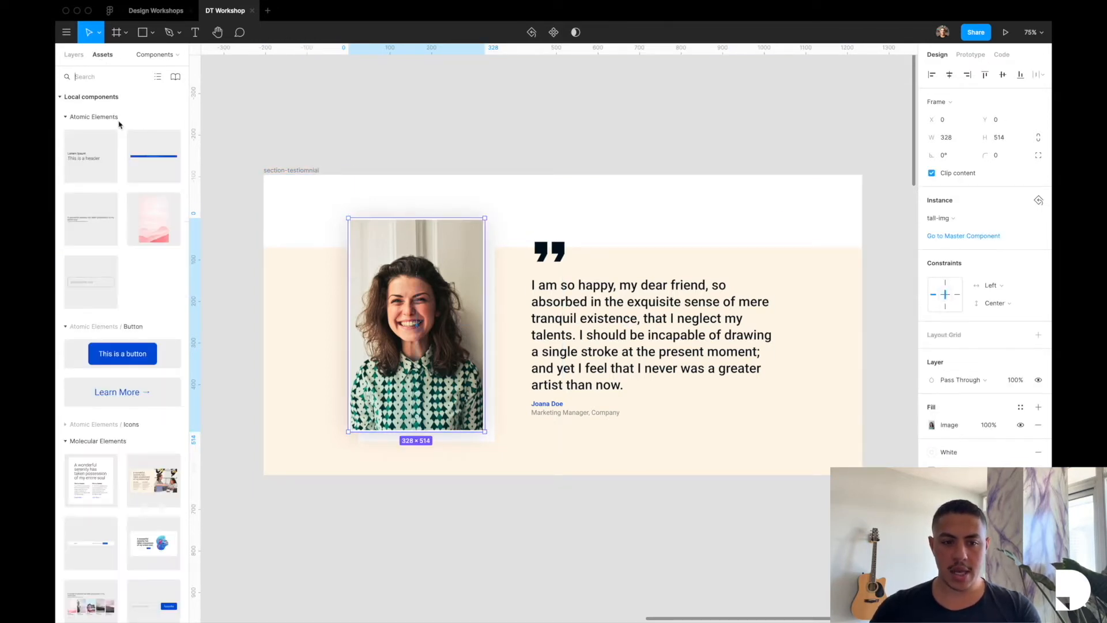
left_click(74, 54)
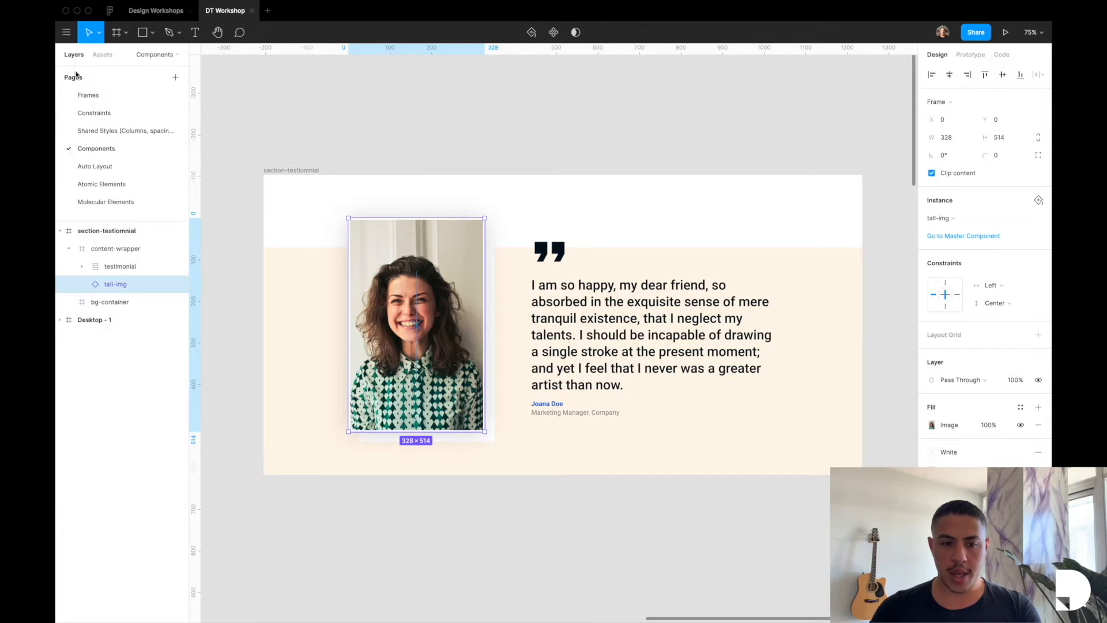
- Examine the testimonial frame's auto layout and the quote text layer nested inside it
left_click(121, 267)
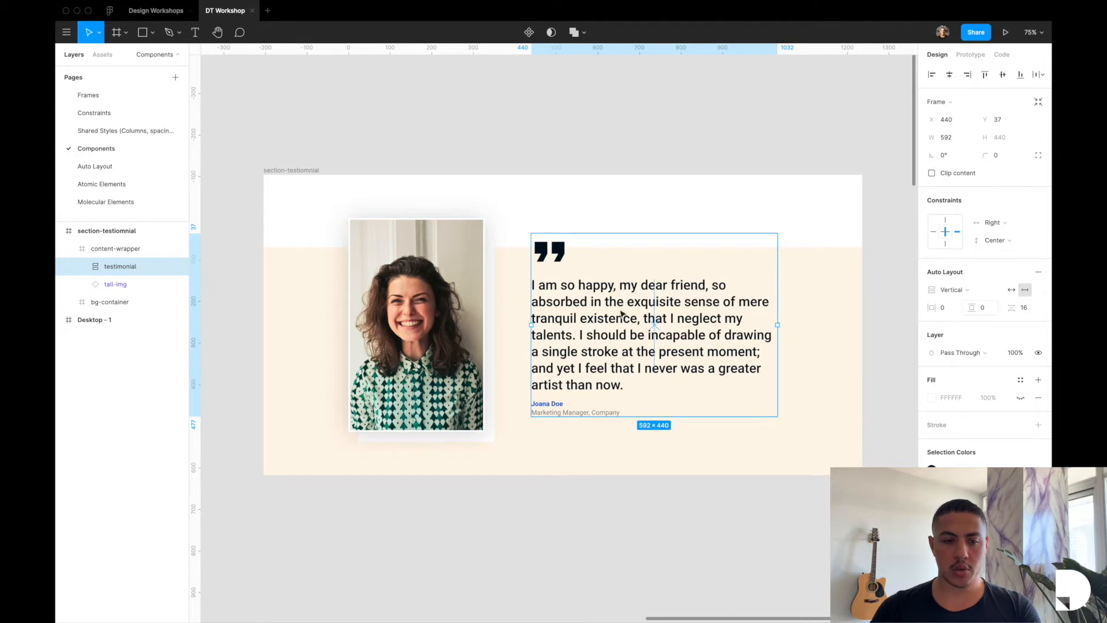
left_click(80, 267)
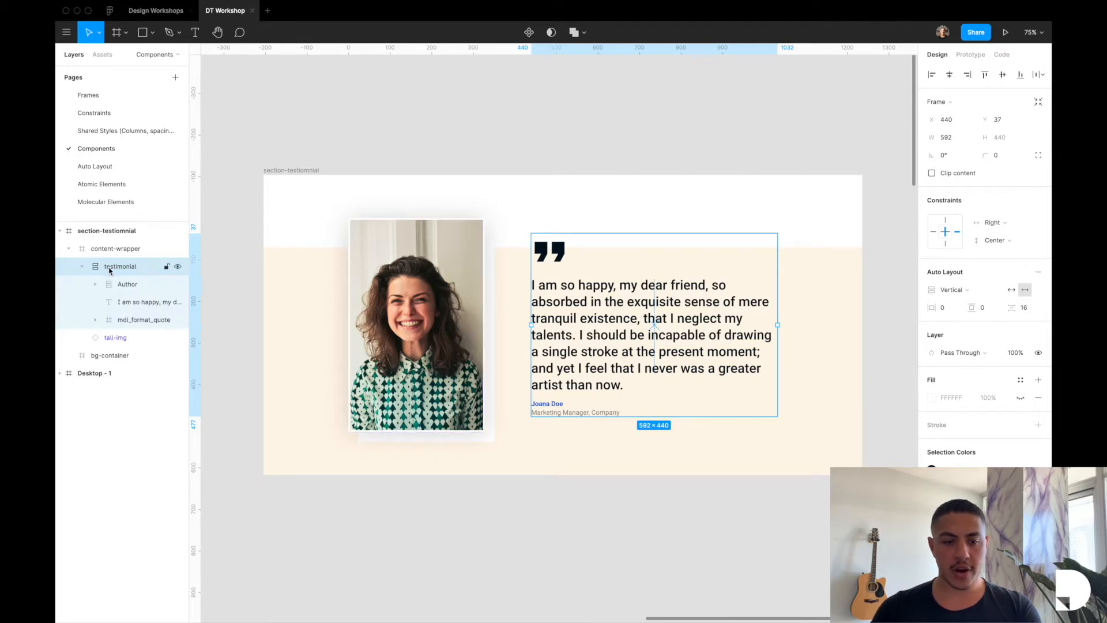
left_click(126, 303)
left_click(124, 289)
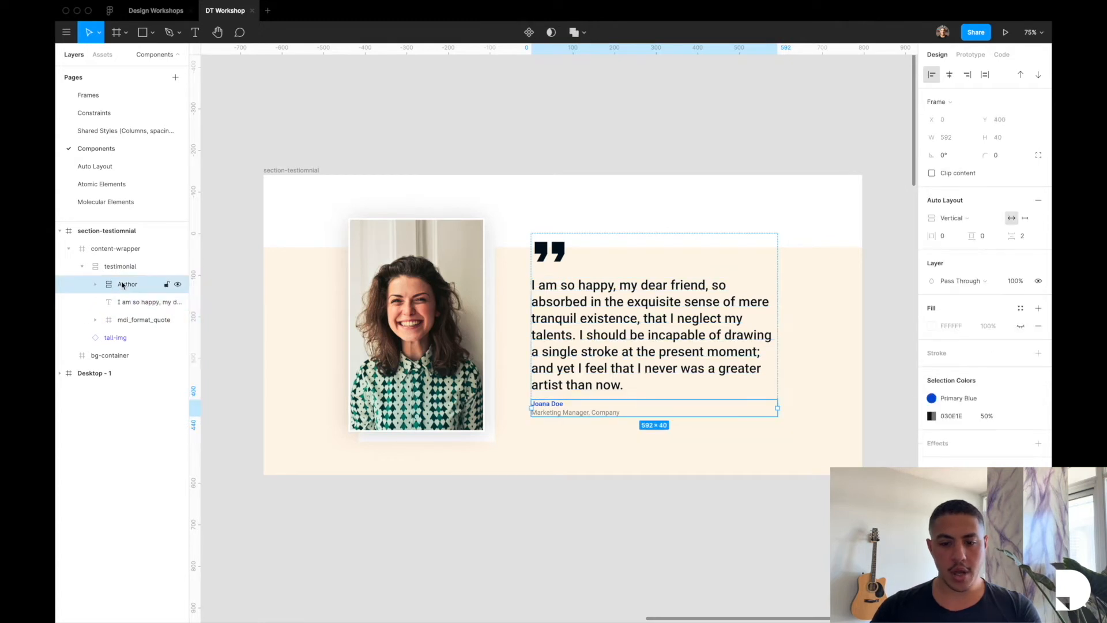
left_click(139, 302)
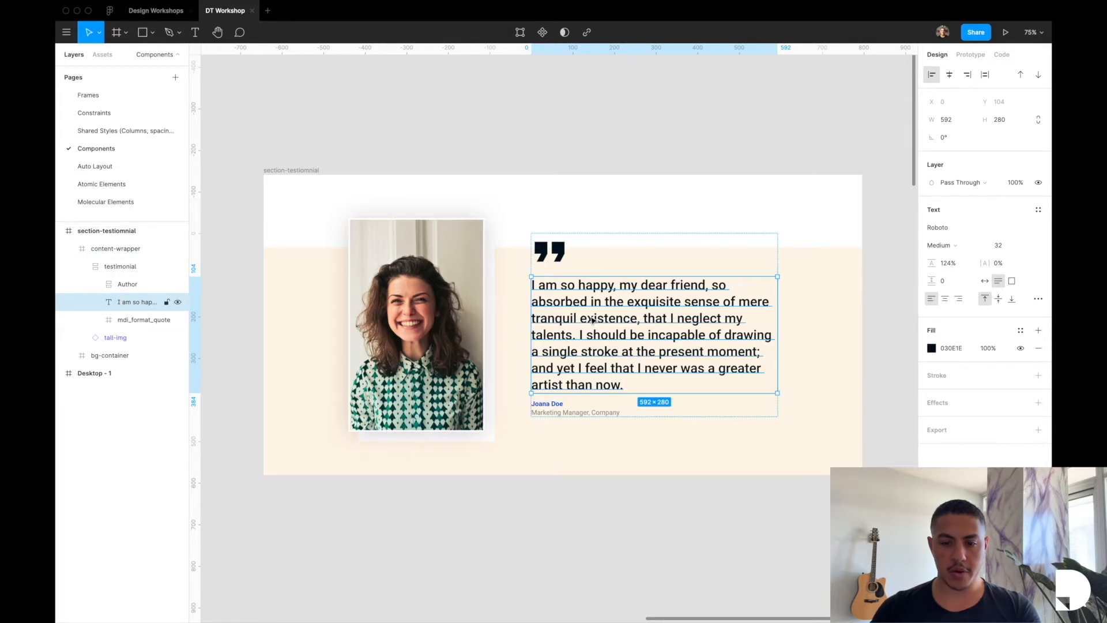
double_click(600, 334)
left_click(633, 369)
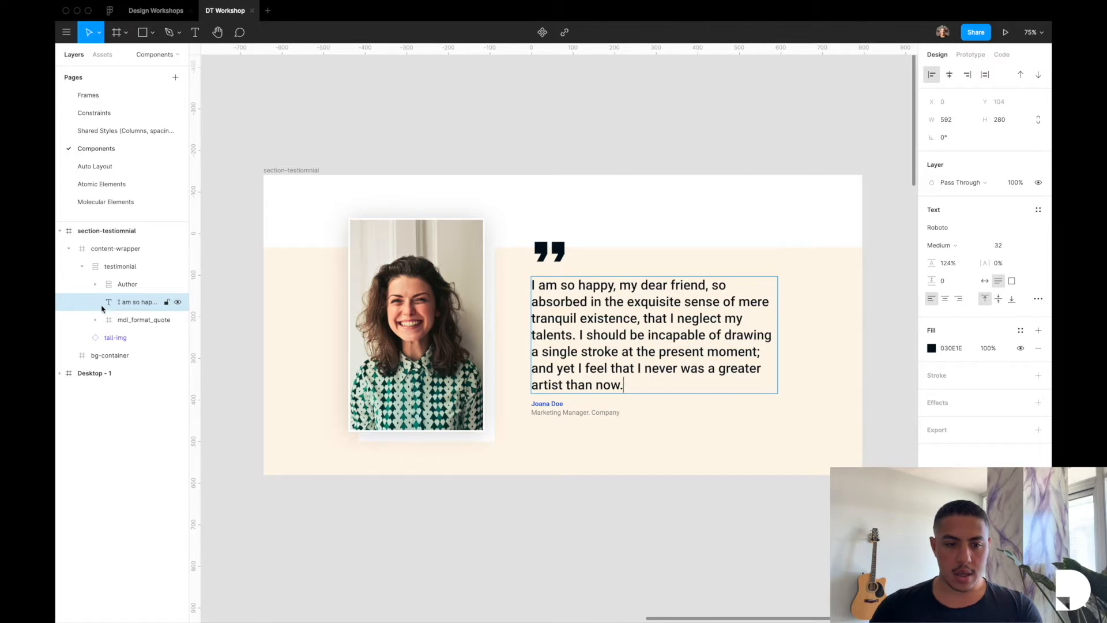
- Examine the Author frame's auto layout and nested text layers, and collapse the testimonial layers
left_click(136, 285)
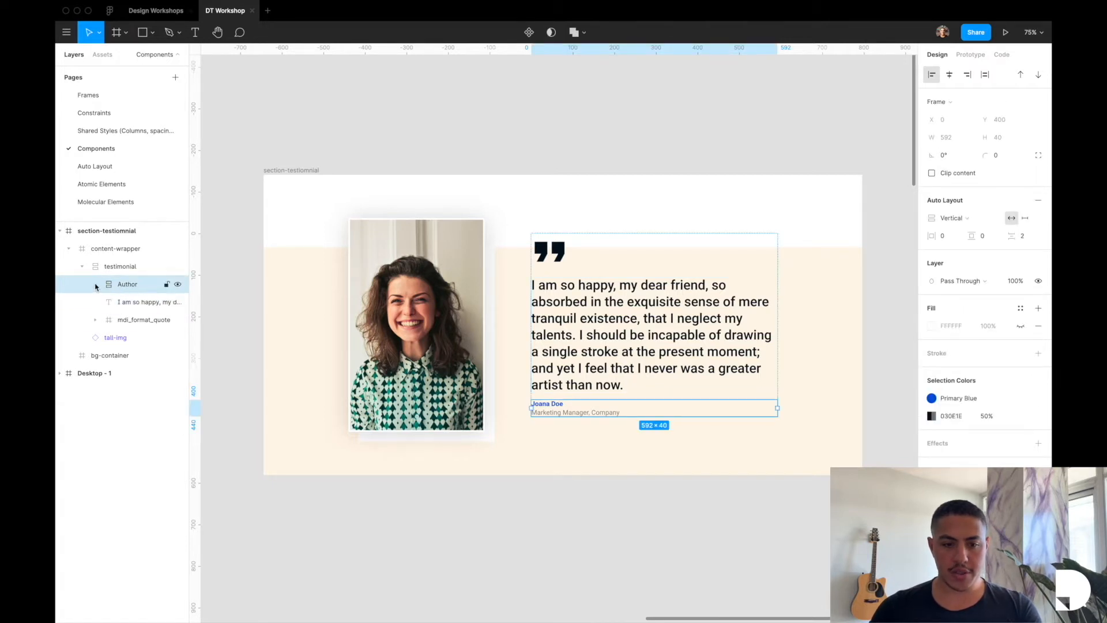
left_click(96, 284)
left_click(147, 301)
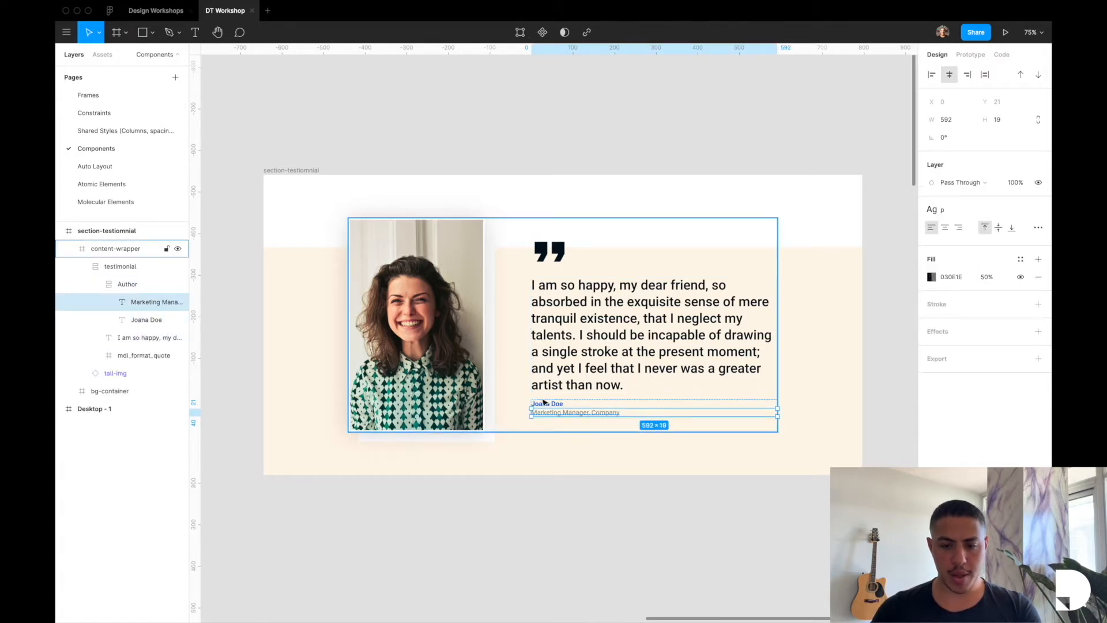
left_click(109, 284)
left_click(95, 285)
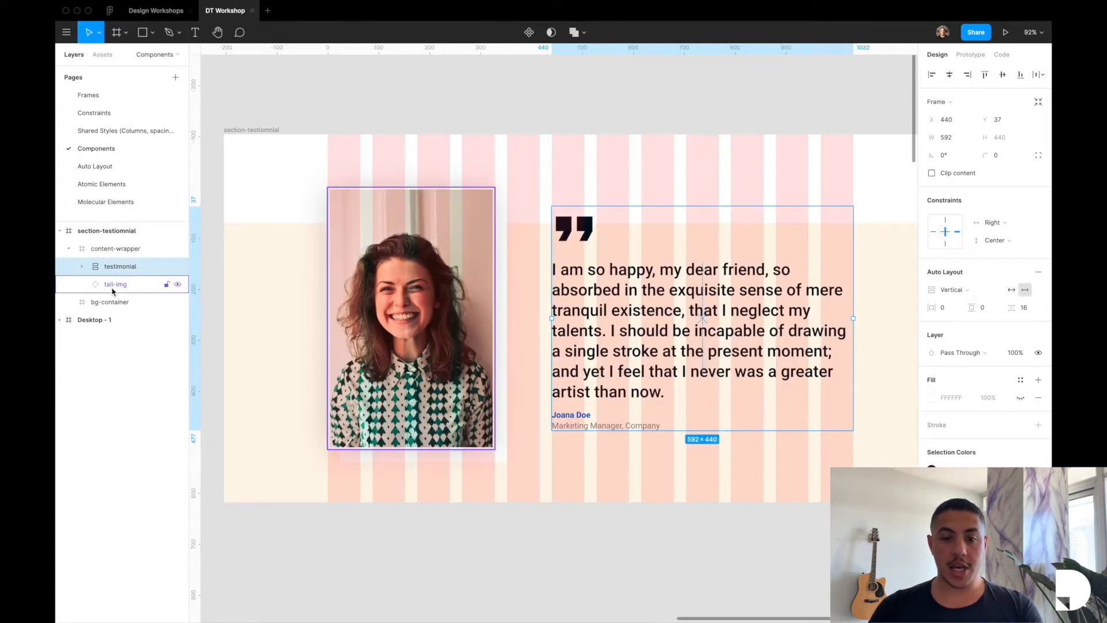
- Examine how the tall-img instance and the testimonial text block line up with the column grid
left_click(113, 285)
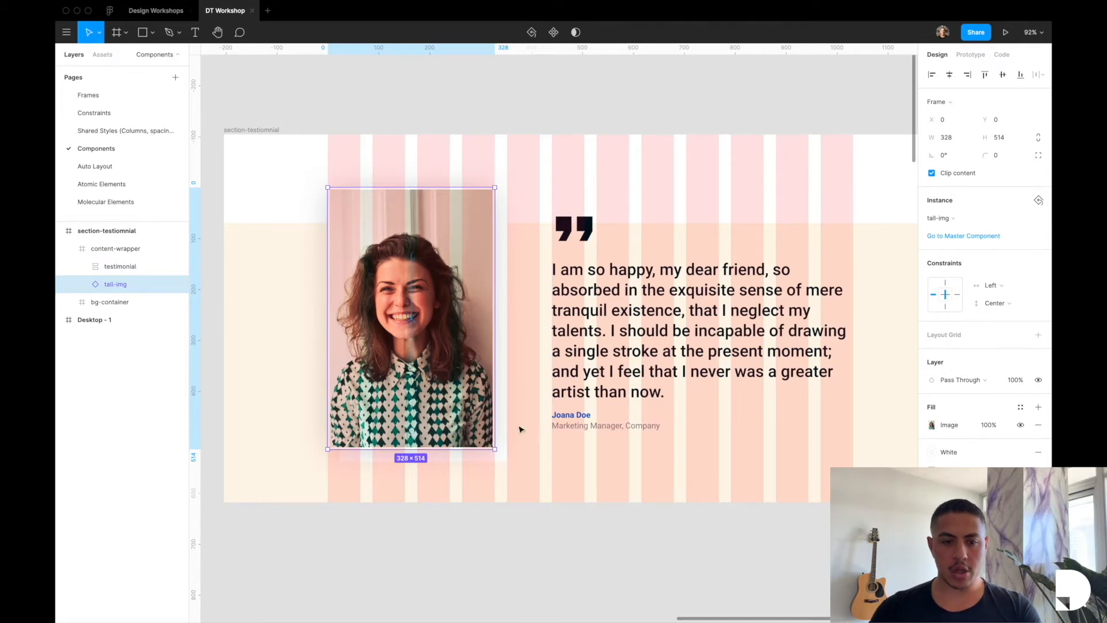
left_click(151, 267)
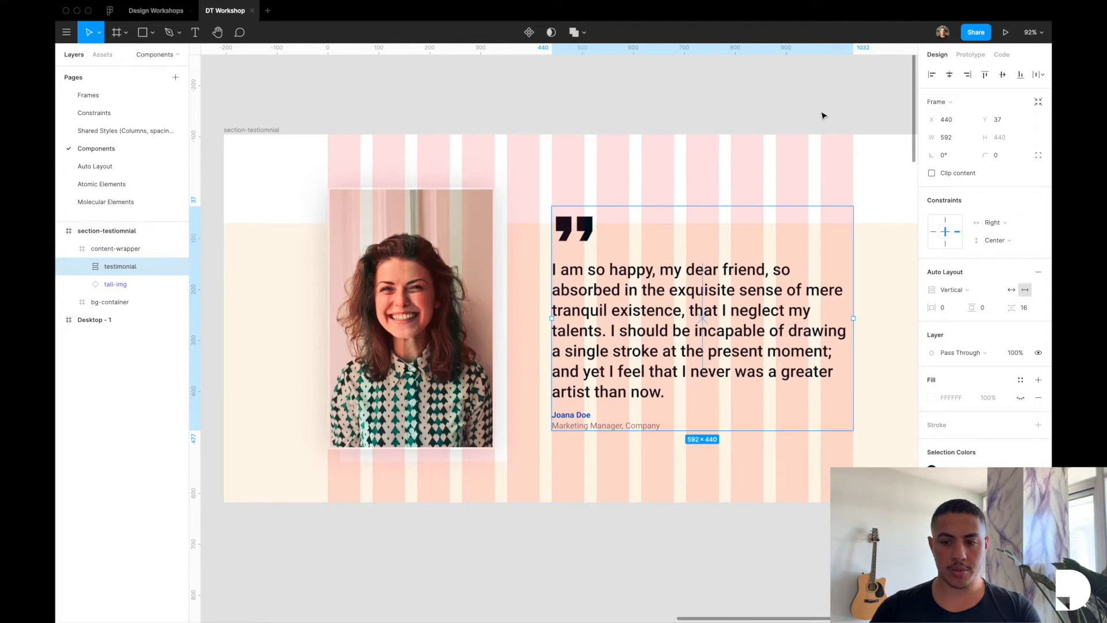
left_click(753, 111)
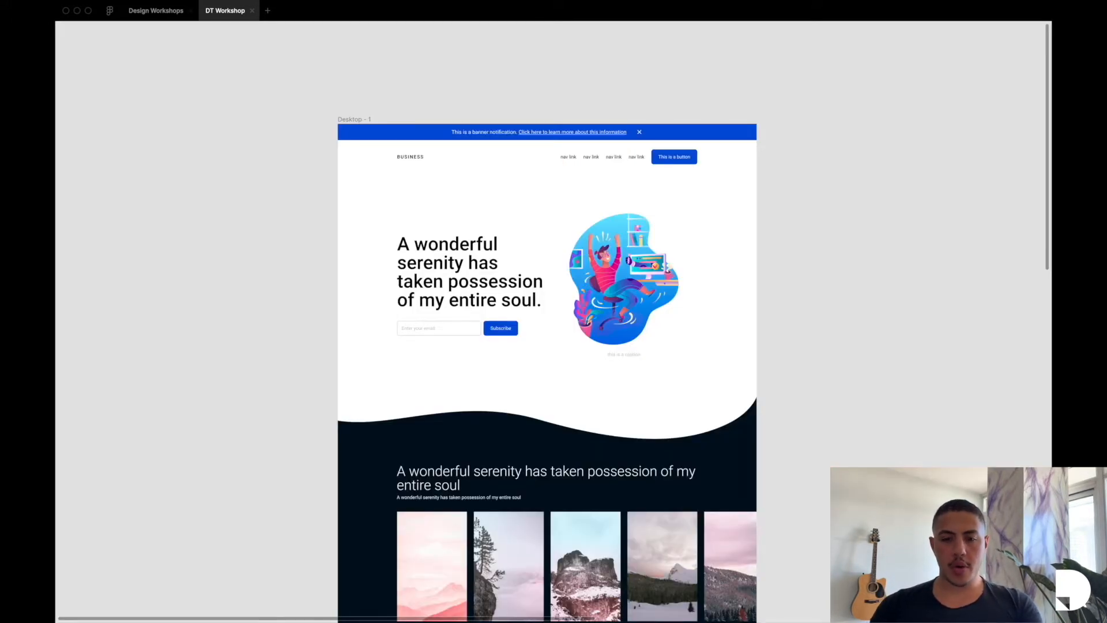
- Draw a new frame of about 1440 × 401 in the blank area below section-fold on Desktop - 1
scroll(551, 323, "down", 15)
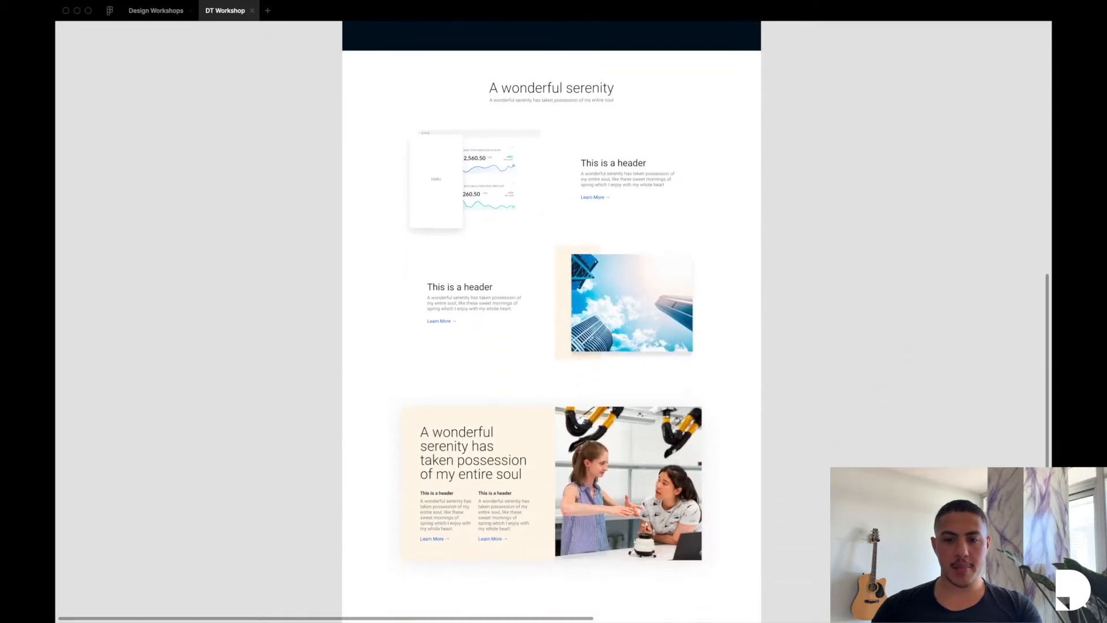
scroll(551, 323, "down", 7)
key("super+backslash")
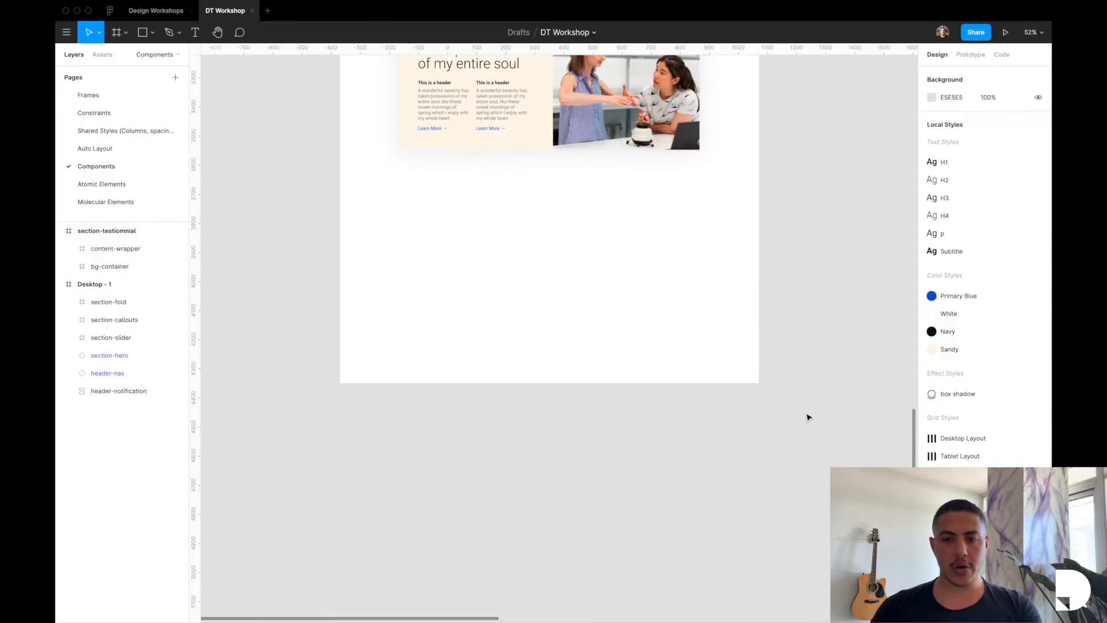
scroll(787, 376, "up", 2)
scroll(787, 376, "up", 3)
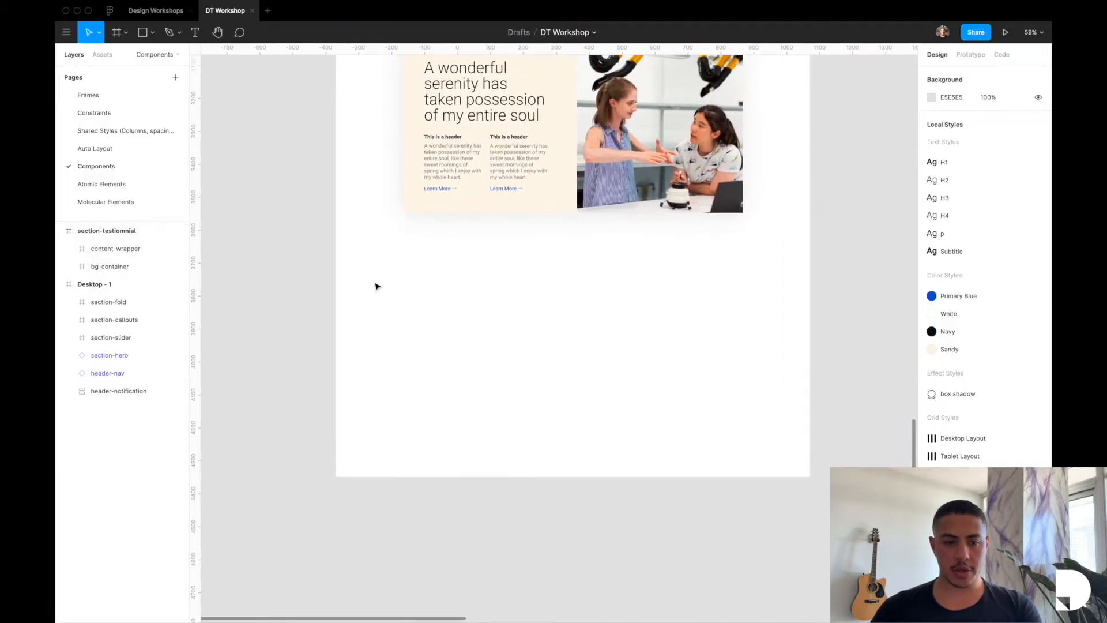
left_click(128, 302)
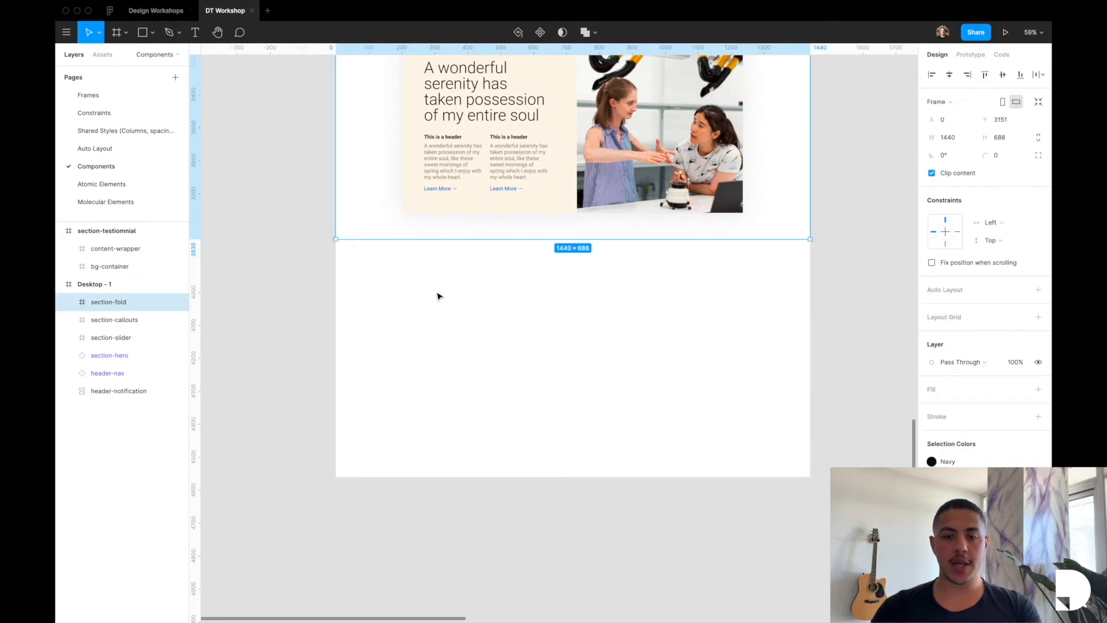
key("f")
left_click_drag(348, 283, 810, 414)
left_click_drag(346, 349, 336, 349)
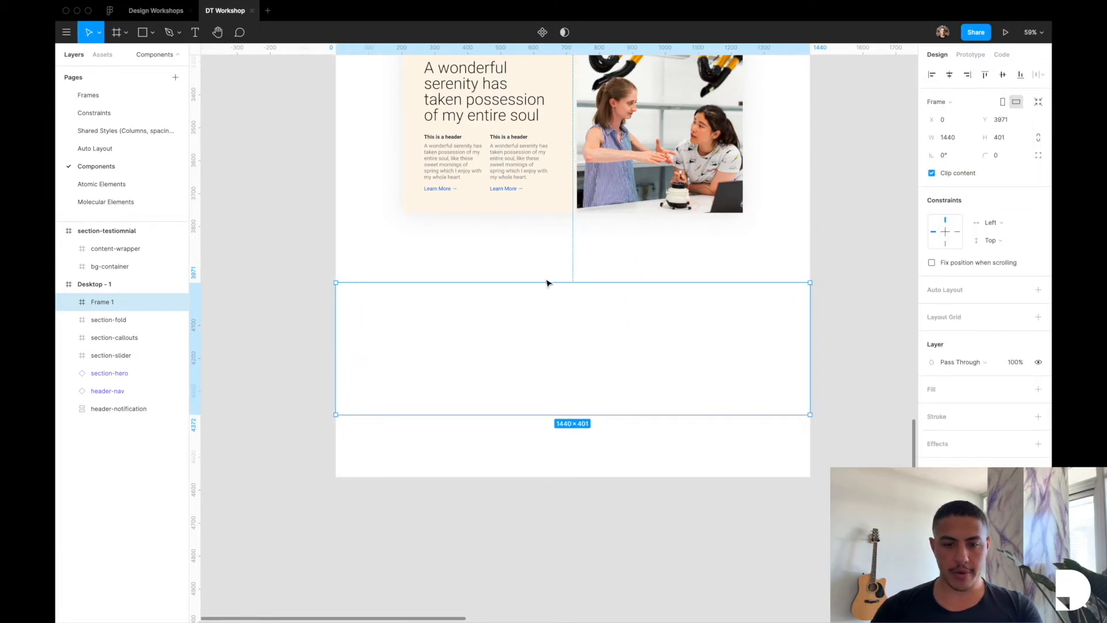
- Stretch the new frame to 1440 × 722 to fill the blank area below section-fold, and rename it section-testimonial
left_click_drag(545, 281, 544, 238)
left_click_drag(543, 416, 537, 476)
double_click(121, 302)
type("section")
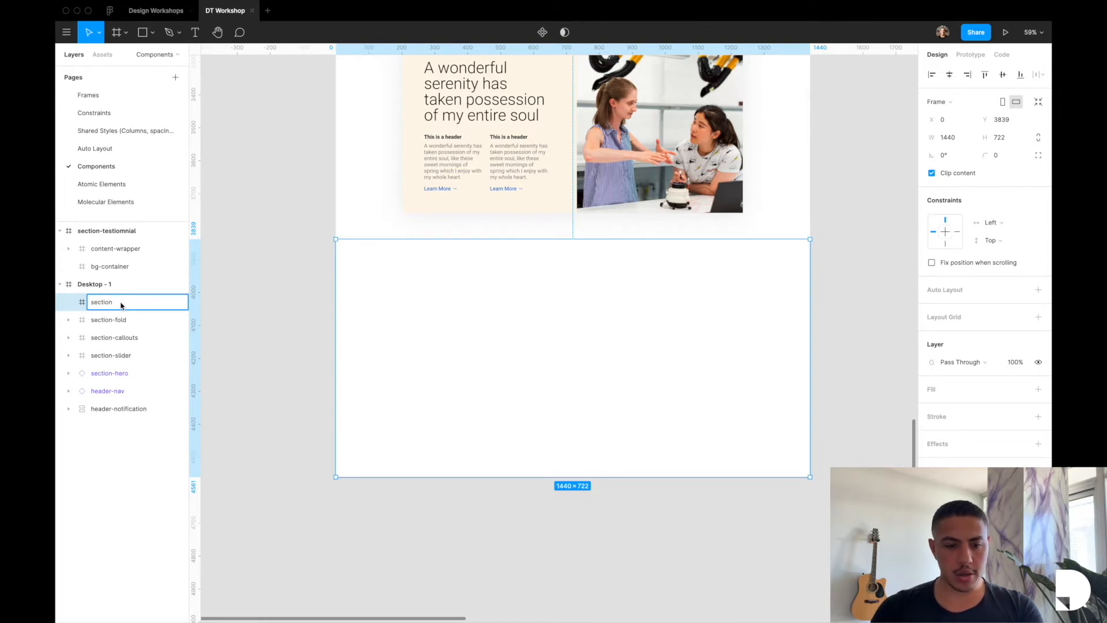
type("-testimonial")
key("Return")
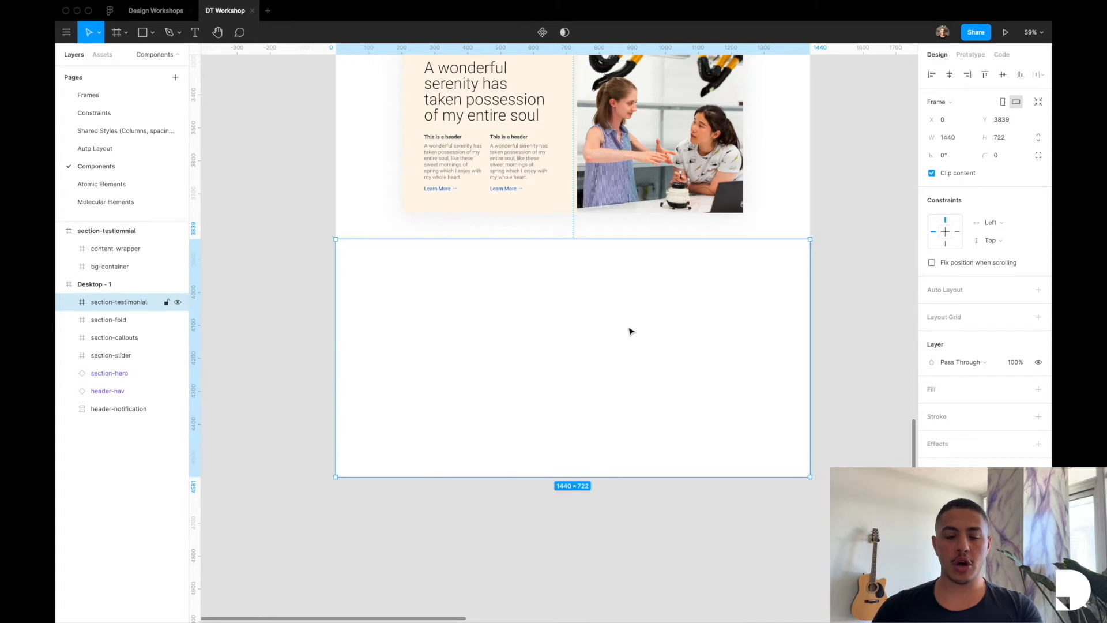
- Show the layout grid and place a tall-img component instance inside the section-testimonial frame
key("ctrl+g")
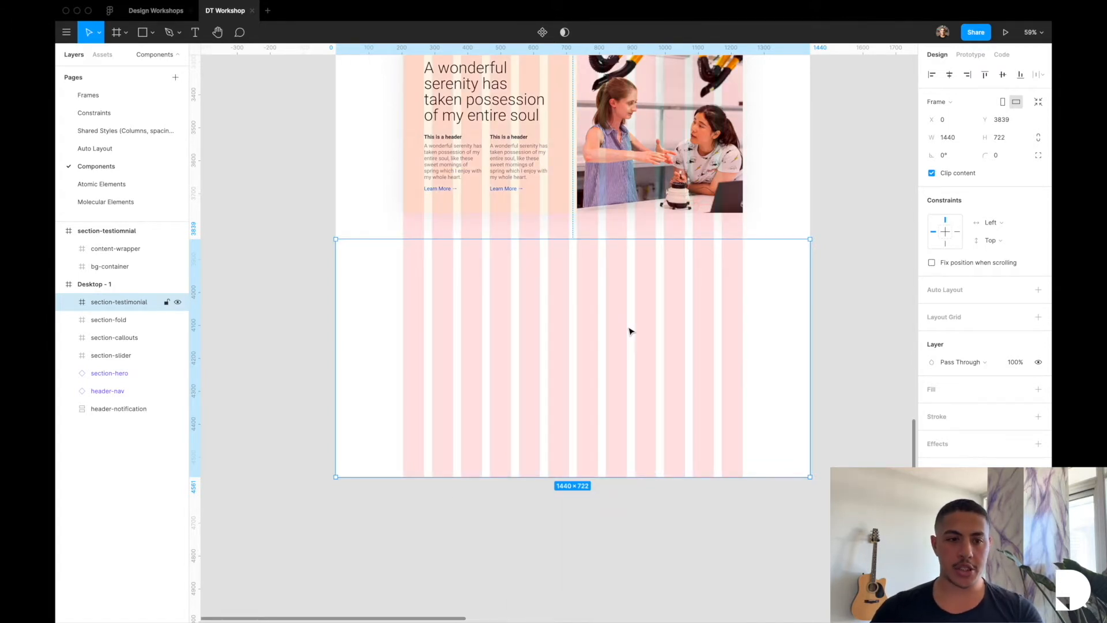
left_click(103, 54)
scroll(124, 337, "up", 8)
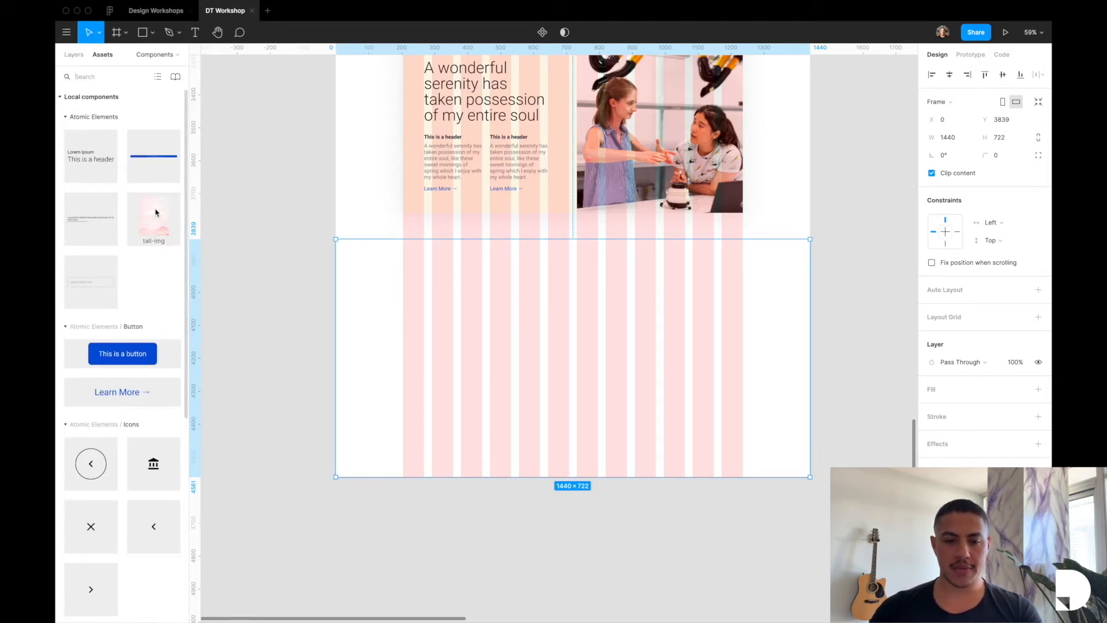
left_click_drag(156, 212, 460, 318)
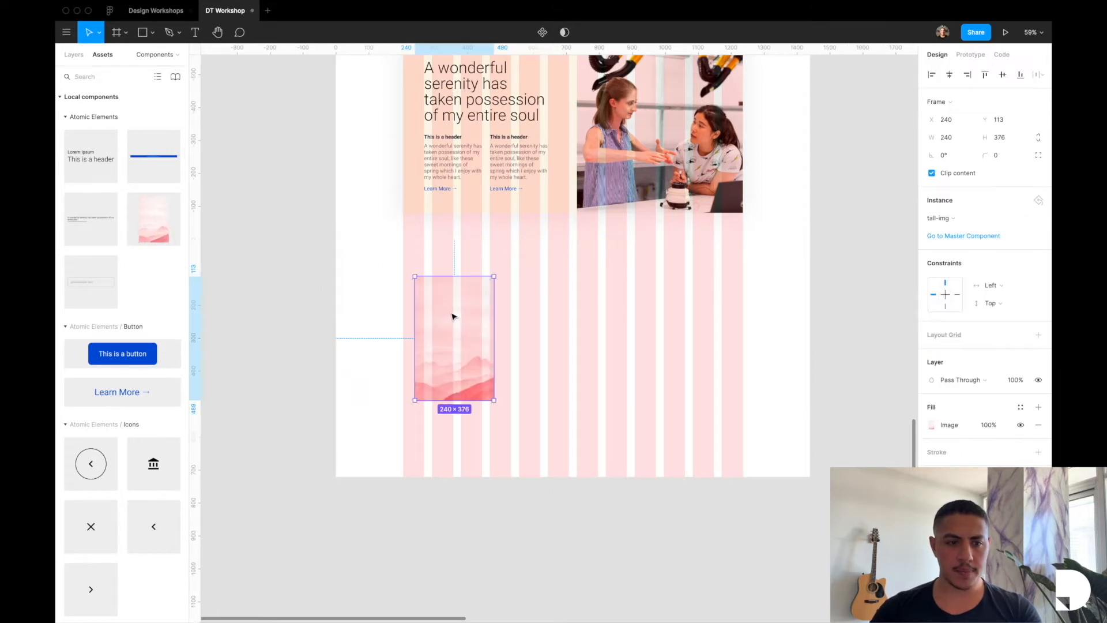
left_click(74, 54)
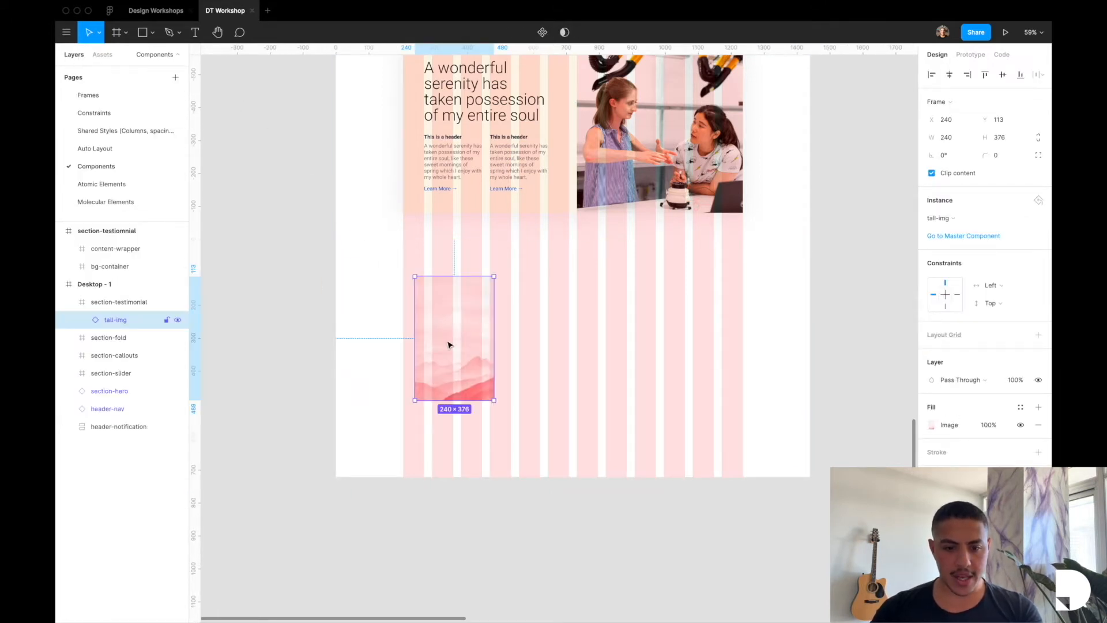
- Move the tall-img instance to X 204, Y 140, aligning its side with the first grid column
scroll(448, 344, "up", 5)
left_click_drag(448, 344, 386, 313)
scroll(386, 314, "up", 5)
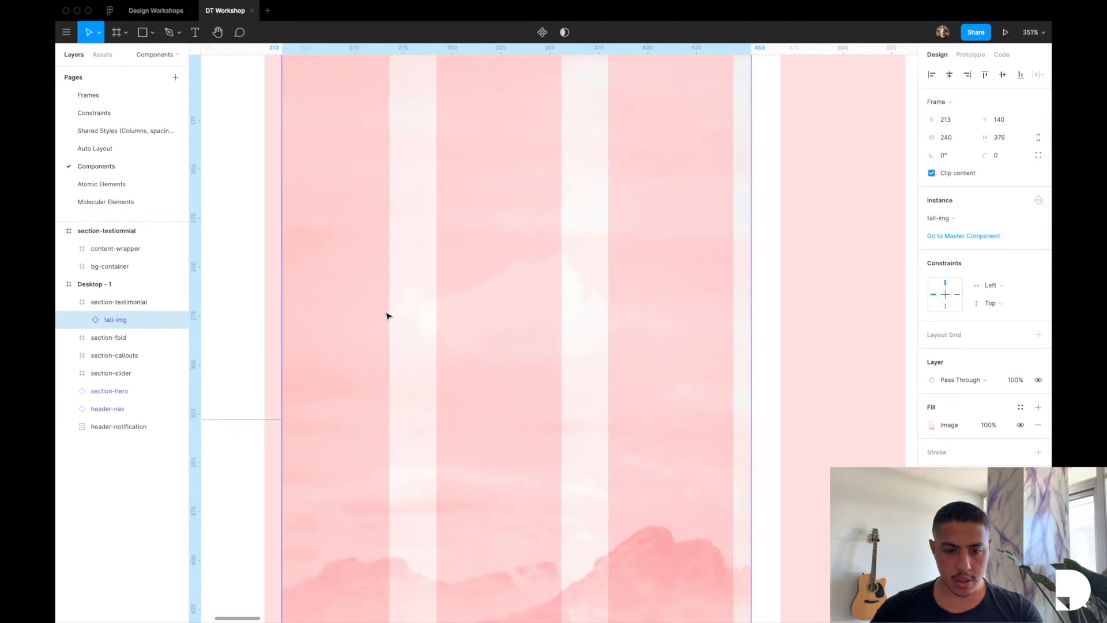
scroll(346, 328, "left", 5)
left_click_drag(519, 339, 487, 339)
scroll(490, 331, "down", 5)
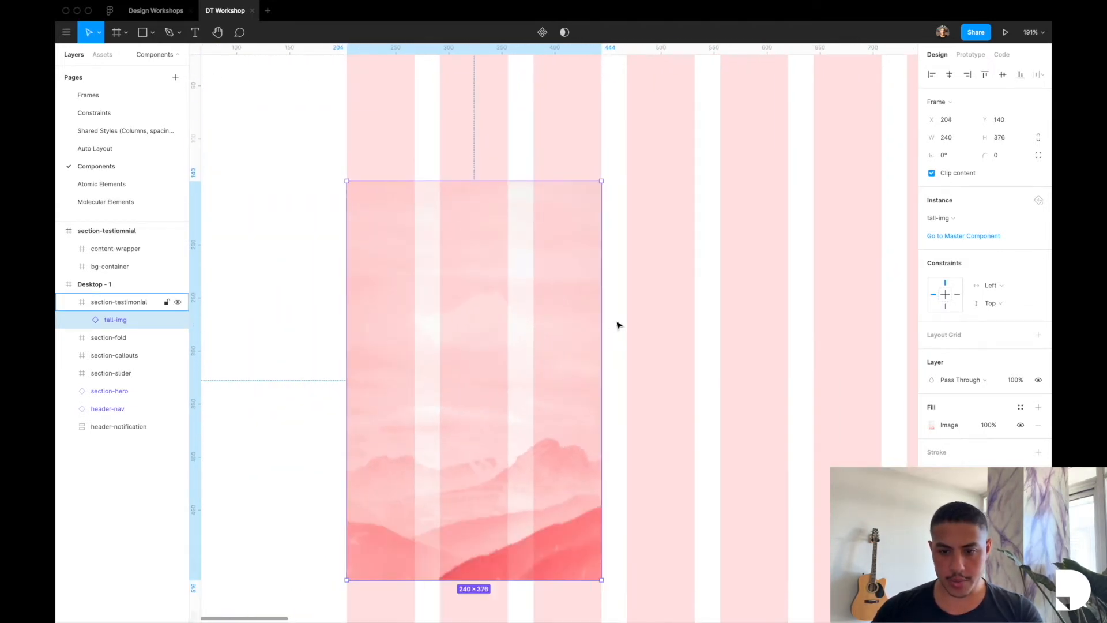
- Enlarge the tall-img instance proportionally to 328 × 514 so it spans four grid columns
left_click_drag(601, 314, 701, 305)
scroll(693, 304, "up", 10)
scroll(702, 305, "down", 14)
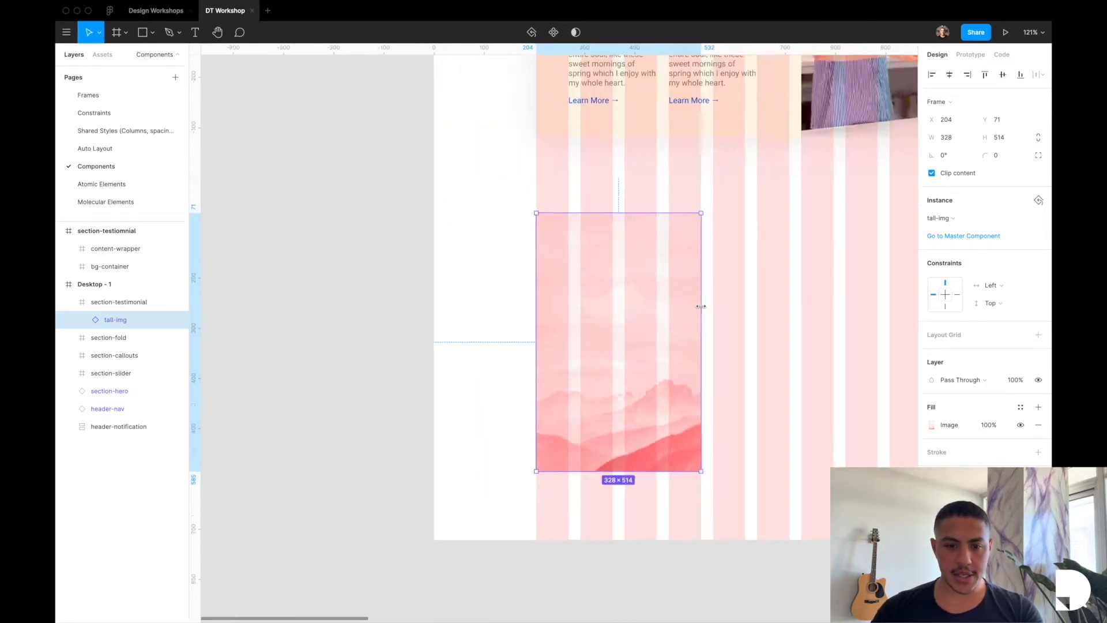
scroll(704, 312, "right", 1)
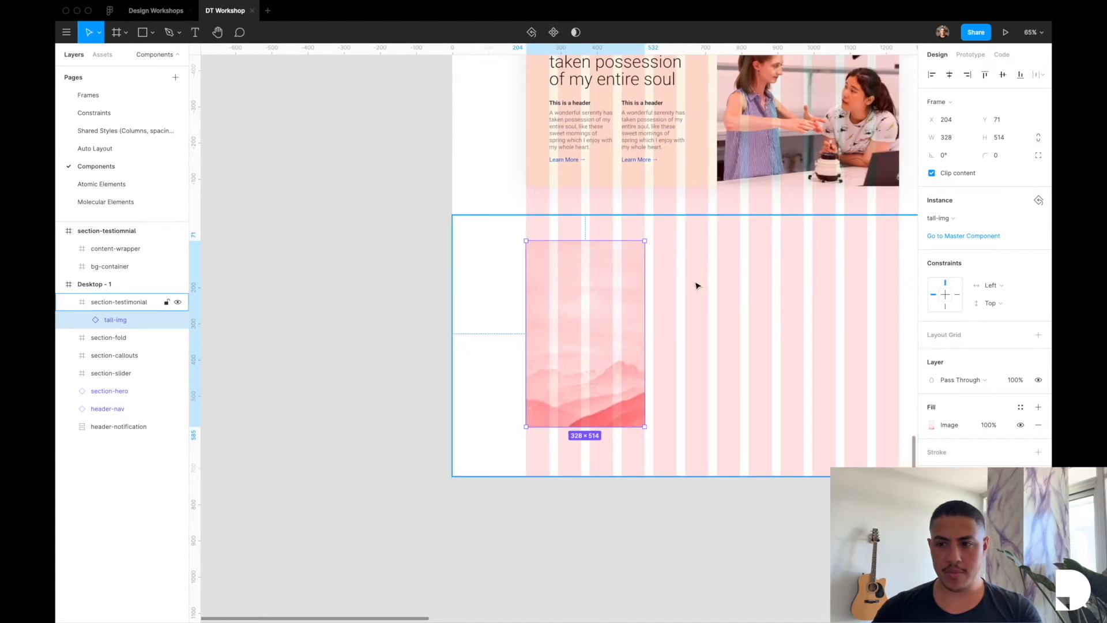
- Center the tall-img instance vertically within the section-testimonial frame
left_click(1003, 75)
scroll(808, 230, "right", 10)
key("alt")
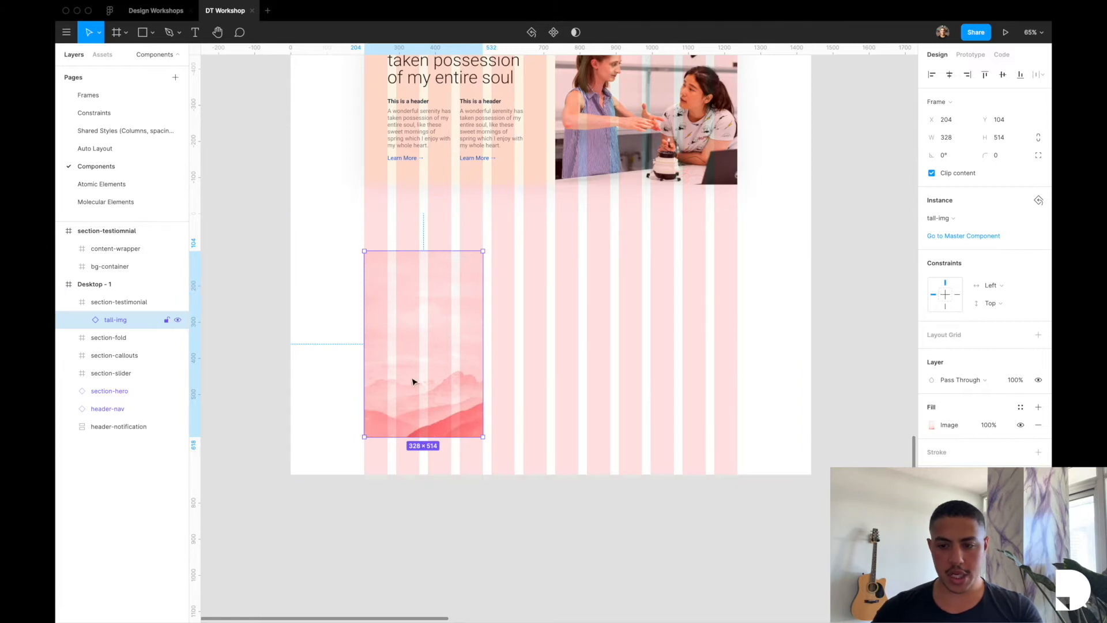
- Replace the tall-img instance's image fill with the pexels portrait photo from the figma-testimonial folder
left_click(953, 429)
mouse_move(884, 424)
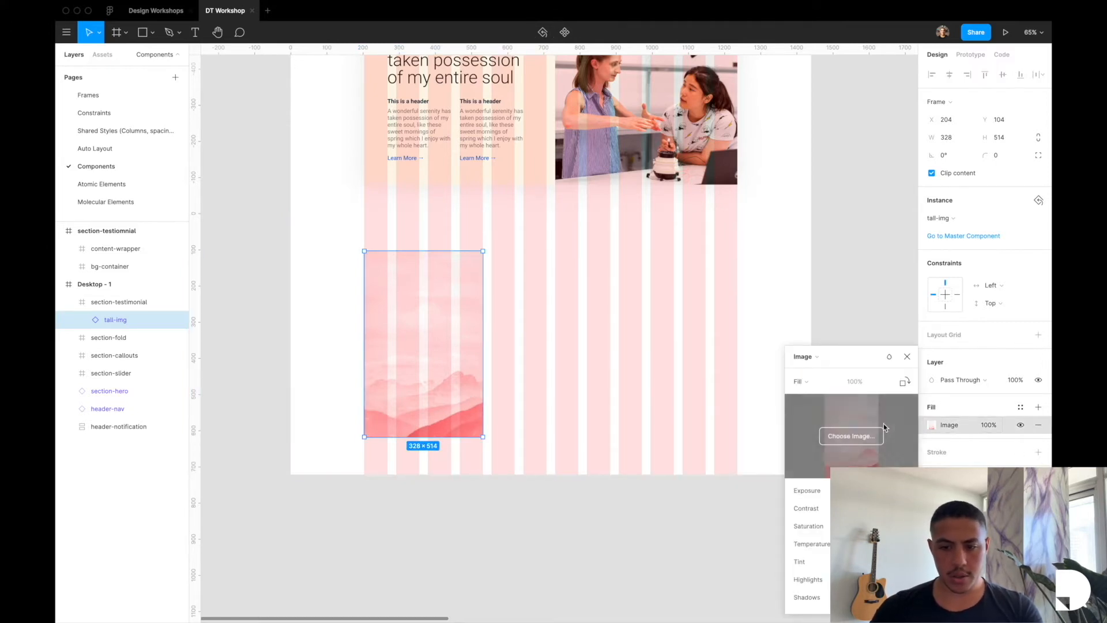
left_click(851, 437)
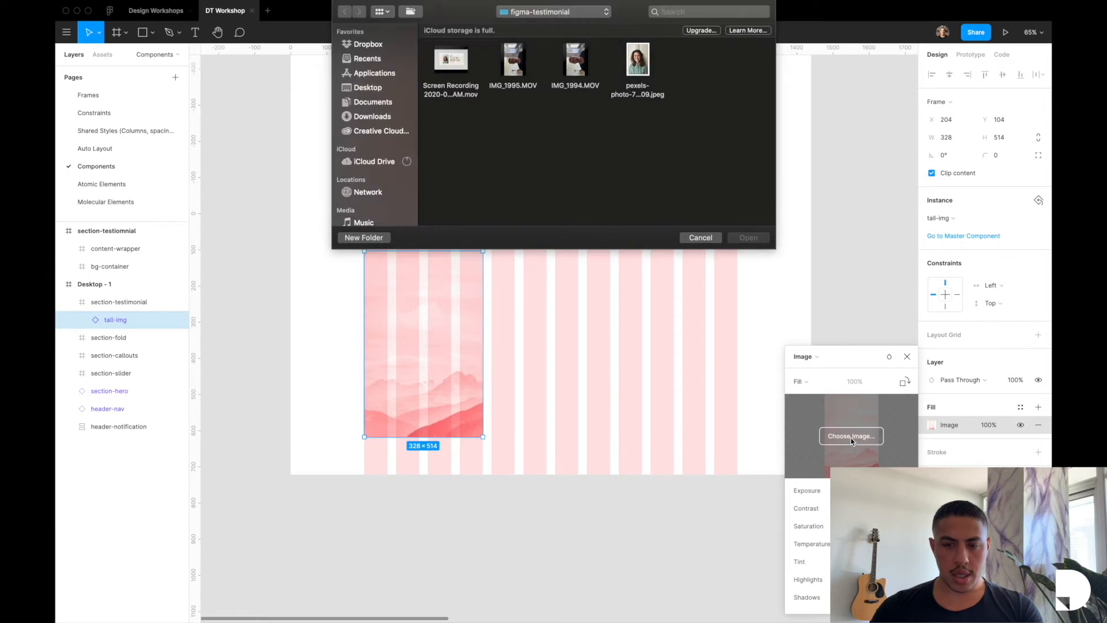
left_click(648, 92)
left_click(748, 238)
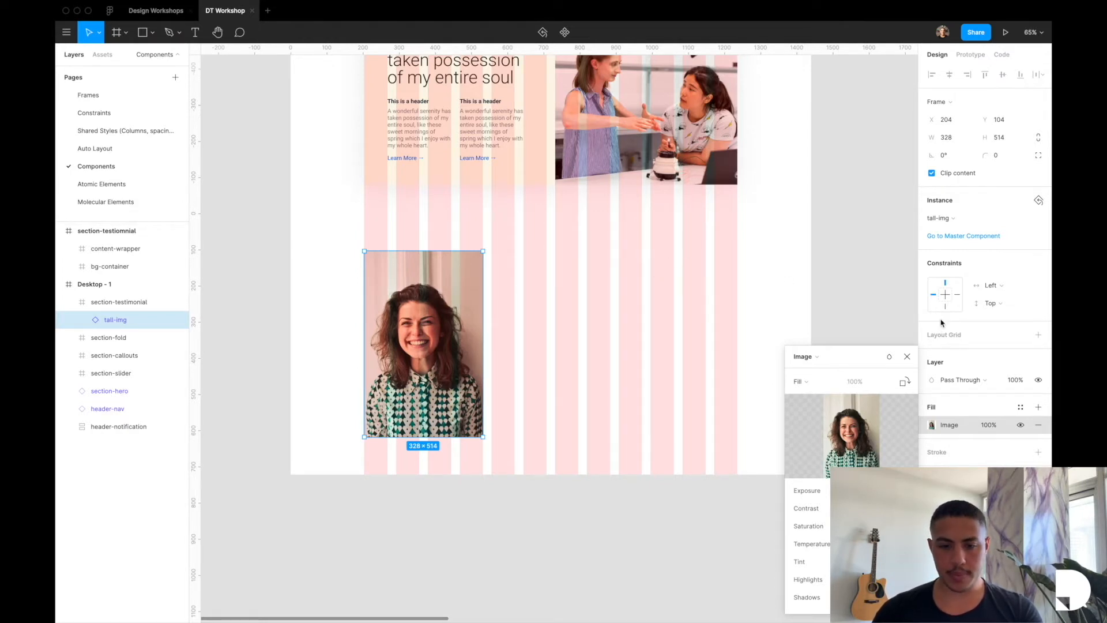
left_click(908, 356)
scroll(474, 336, "up", 3)
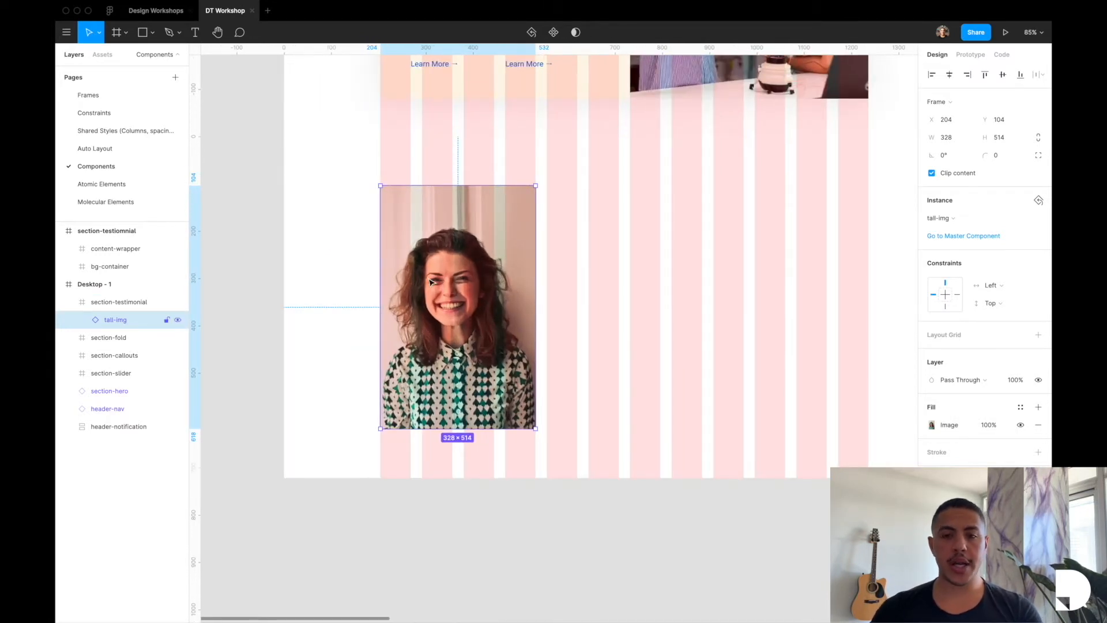
scroll(515, 270, "right", 3)
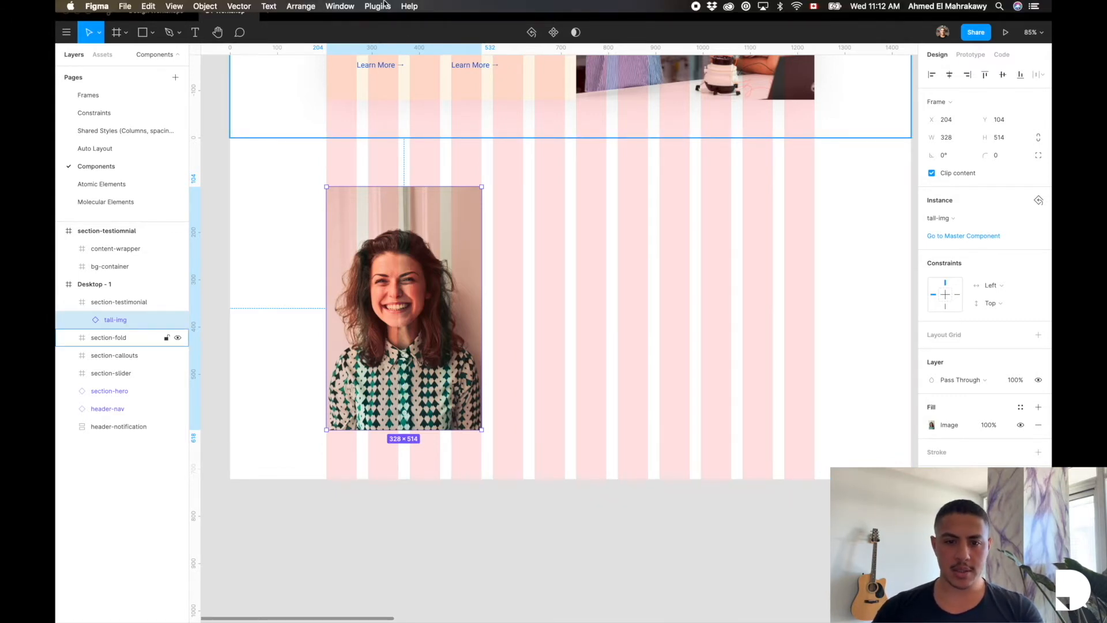
- Search the Material Design Icons plugin for "qu" and insert the quotation mark icon into section-testimonial
left_click(384, 5)
left_click(399, 56)
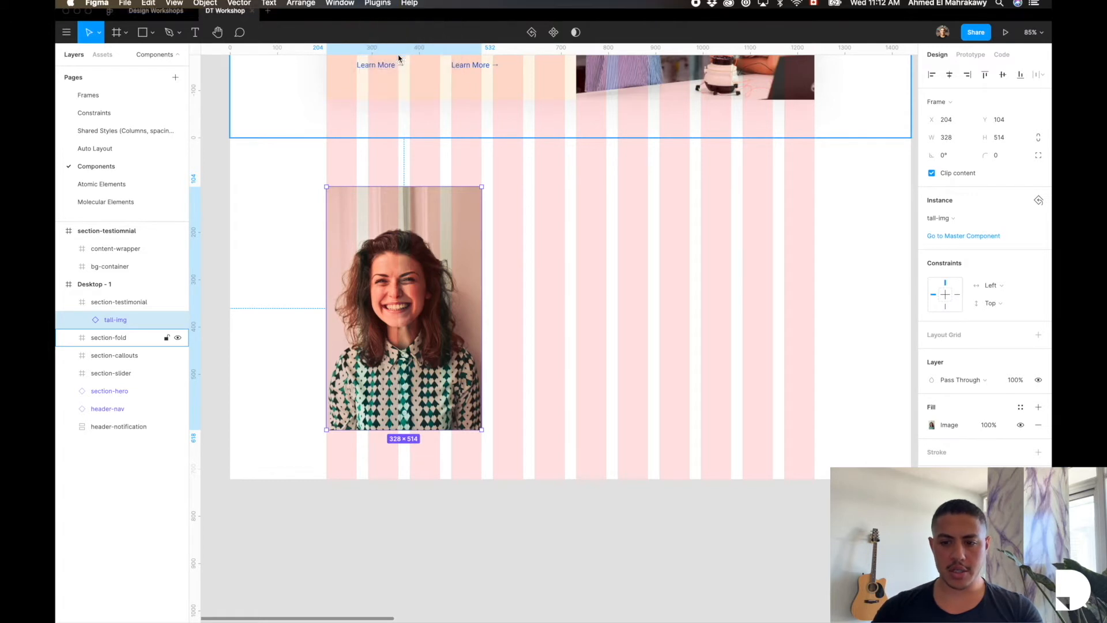
left_click(755, 171)
type("qui")
key("BackSpace")
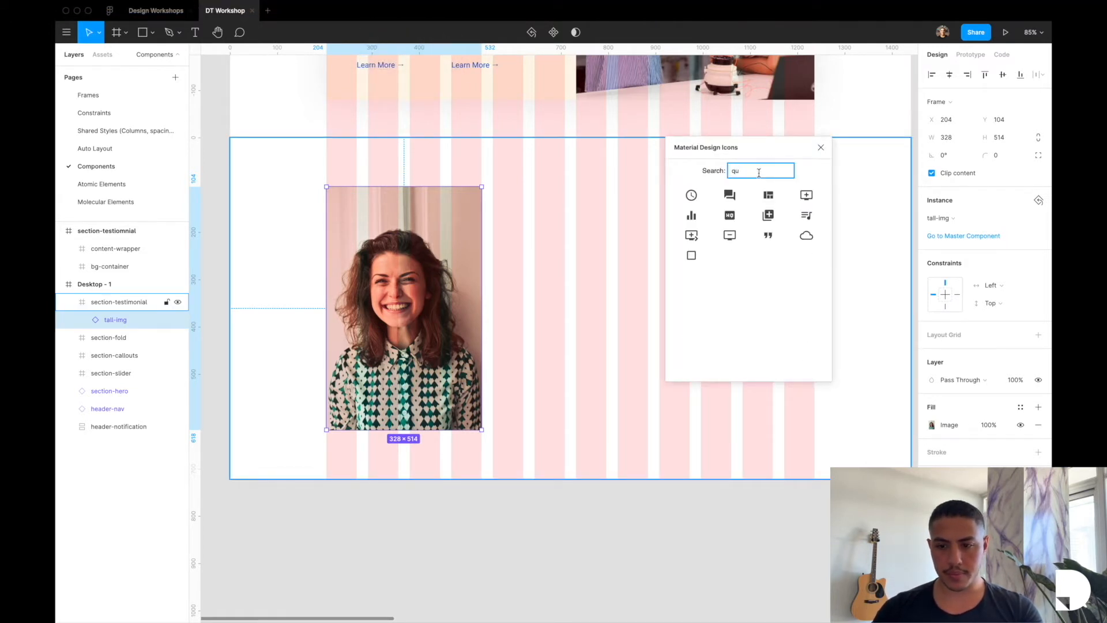
left_click(777, 242)
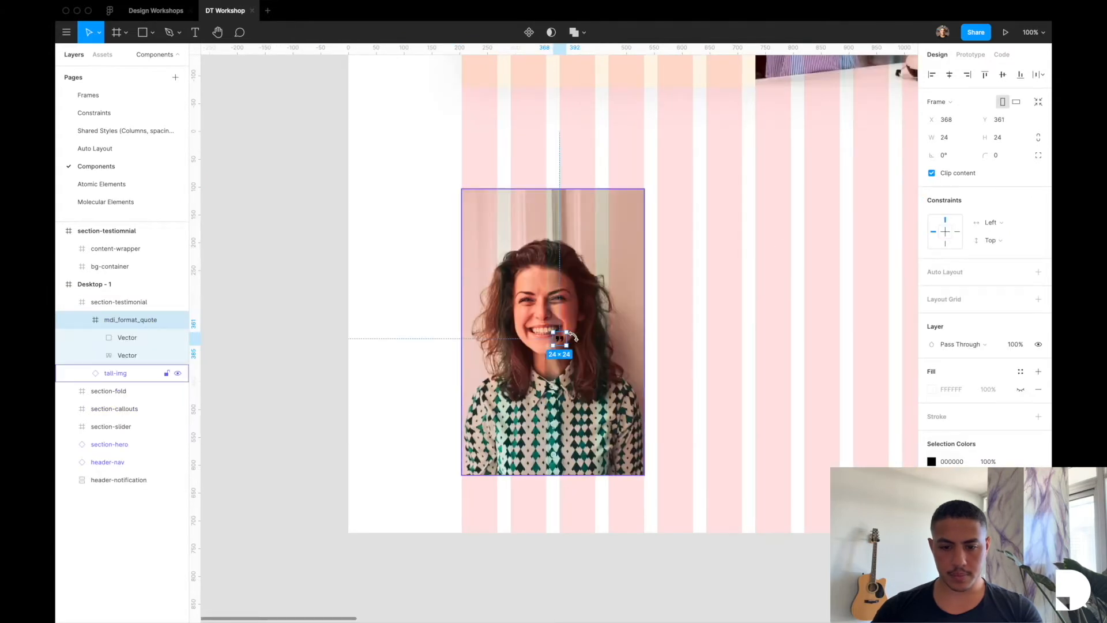
- Move the quote icon to X 644, Y 104, aligning it with a grid column and the photo's upper edge
left_click_drag(561, 342, 715, 205)
scroll(717, 205, "right", 2)
scroll(716, 205, "up", 1)
scroll(509, 299, "up", 10)
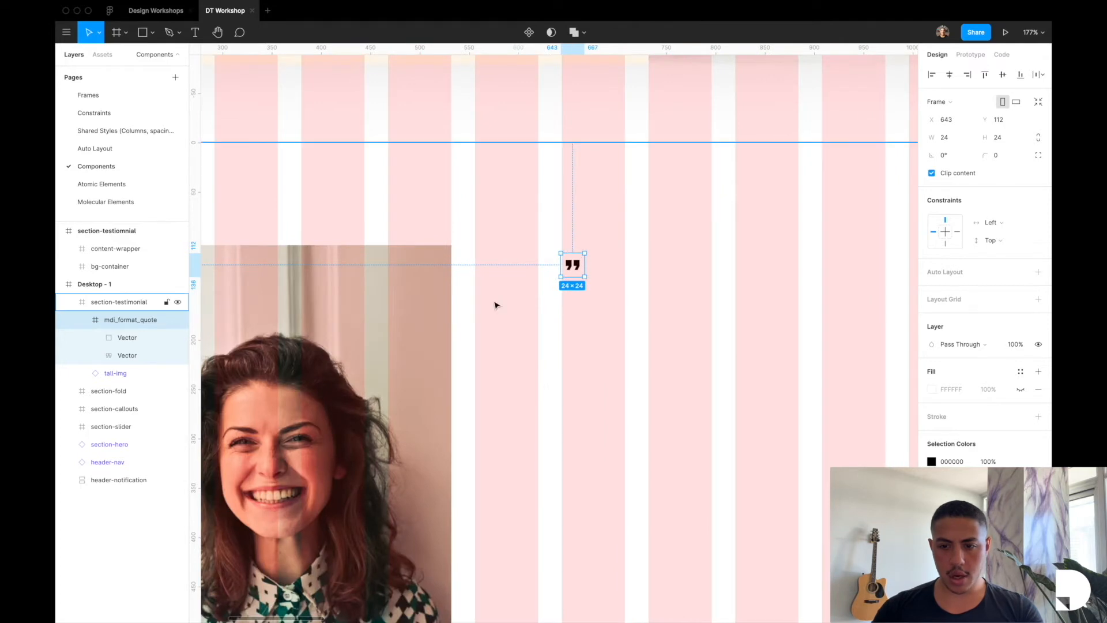
key("Right")
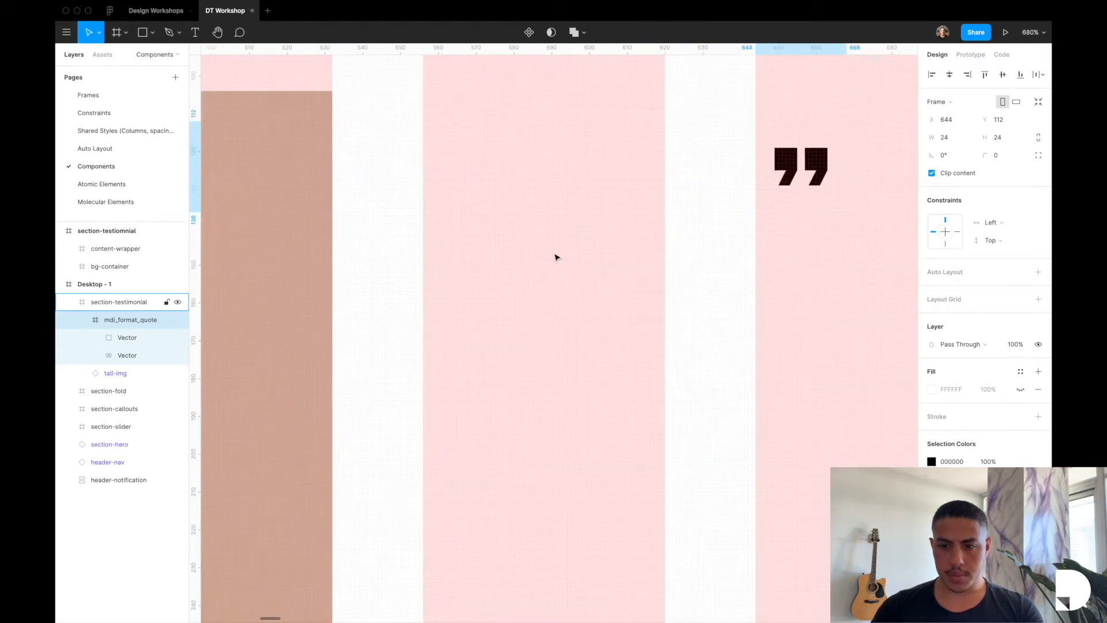
scroll(748, 226, "down", 7)
left_click_drag(767, 210, 767, 201)
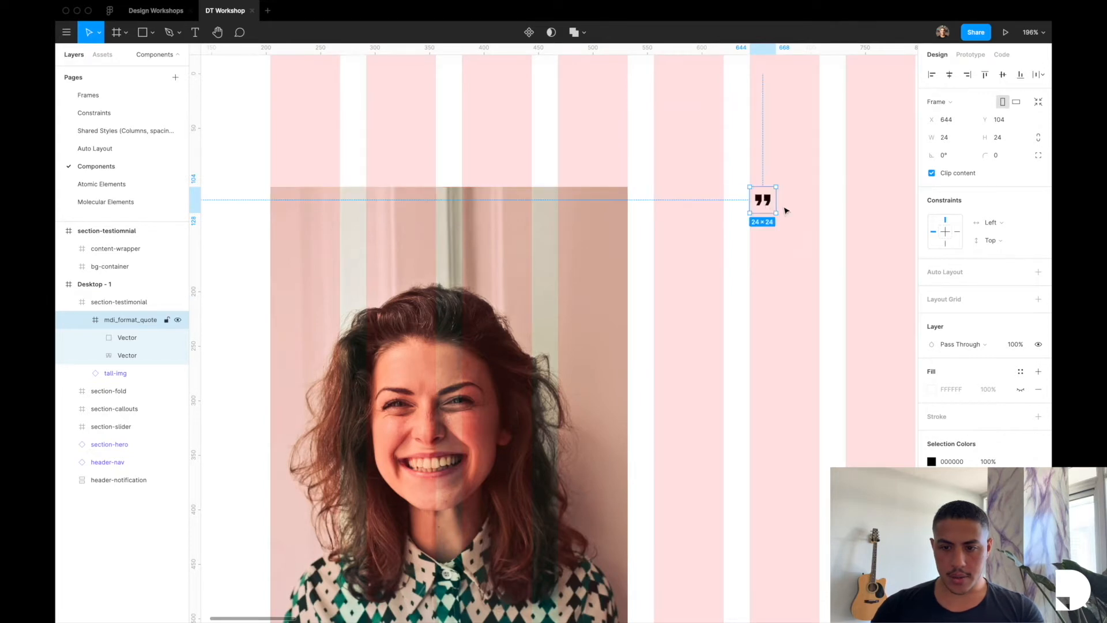
scroll(785, 211, "down", 5)
scroll(680, 247, "right", 3)
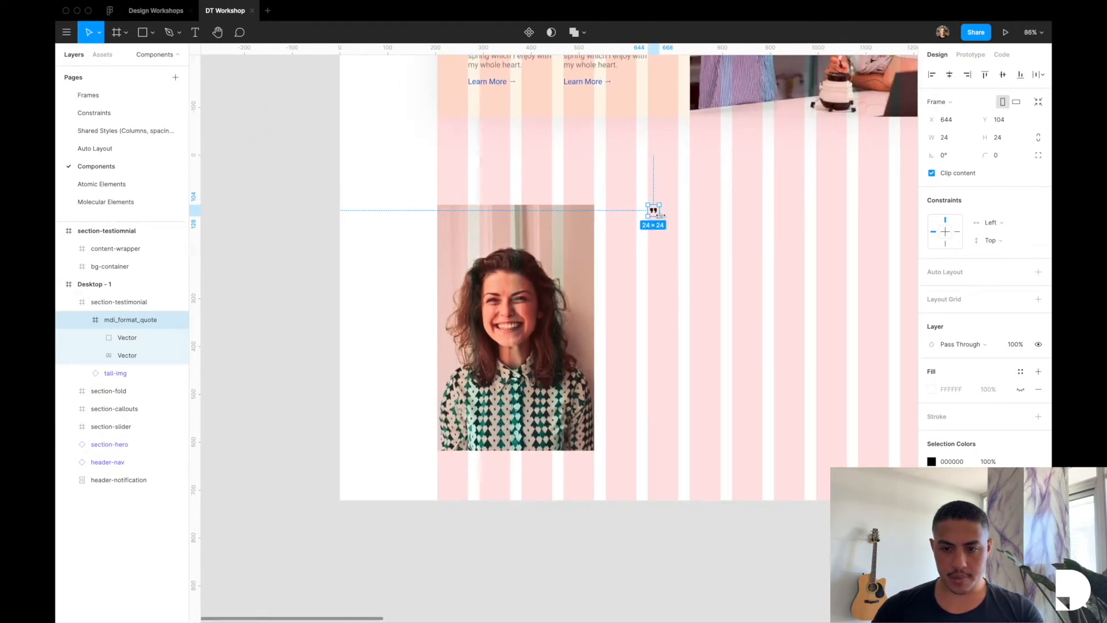
- Enlarge the mdi_format_quote frame proportionally to 88 × 88 so it reaches the next grid column
scroll(661, 216, "up", 3)
left_click_drag(659, 217, 713, 272)
scroll(613, 175, "up", 4)
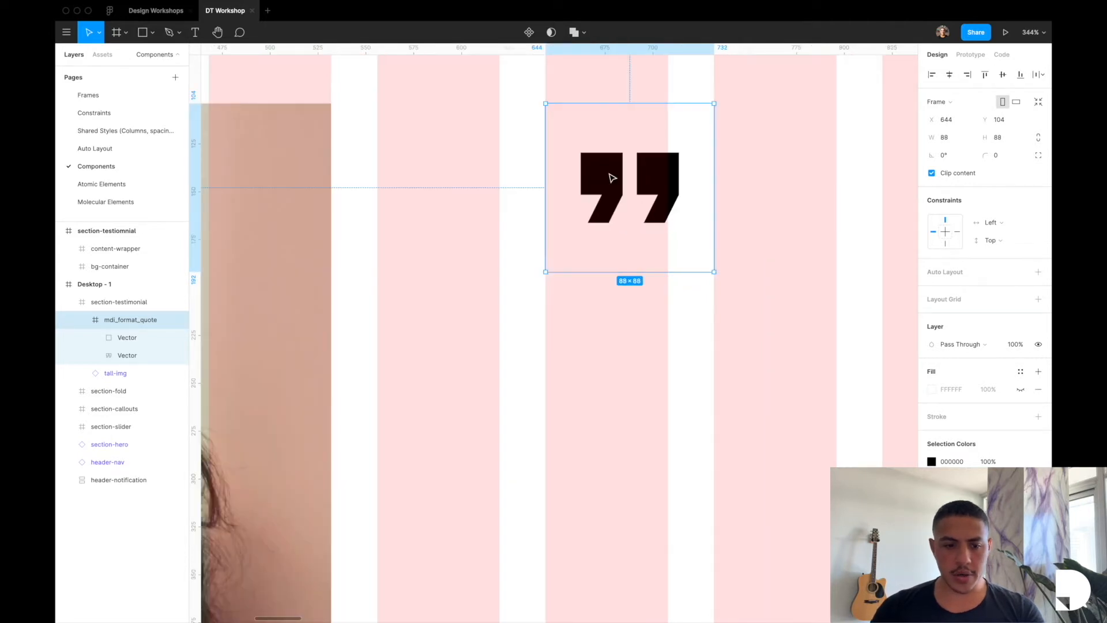
- Scale the quote mark vector proportionally from its center to 72 × 52 inside its 88 × 88 frame
double_click(613, 175)
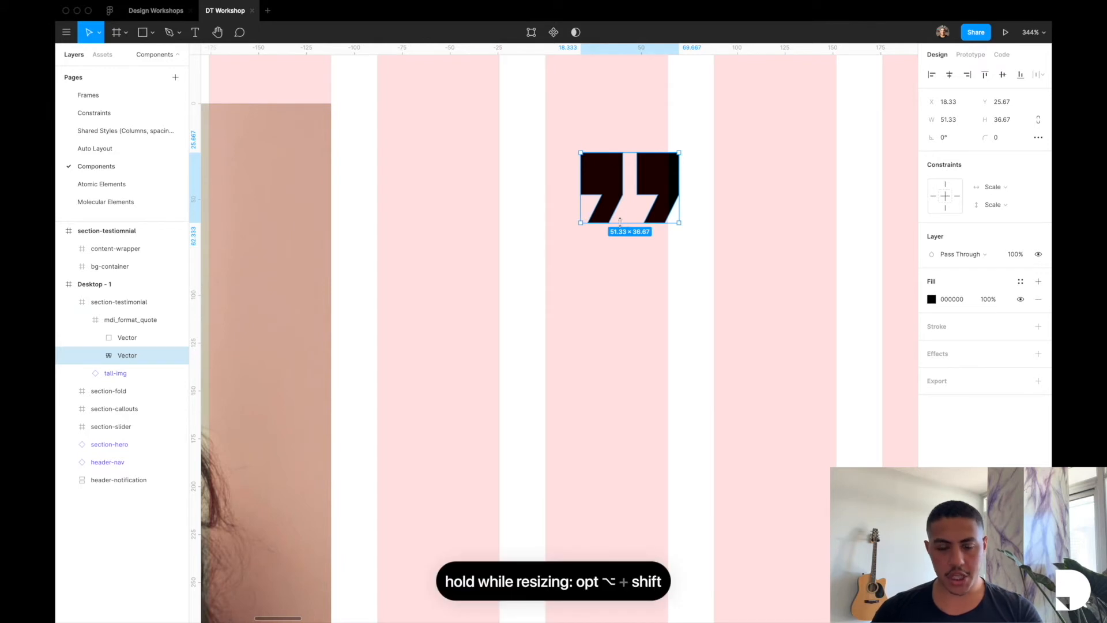
key("alt")
left_click_drag(620, 222, 619, 233)
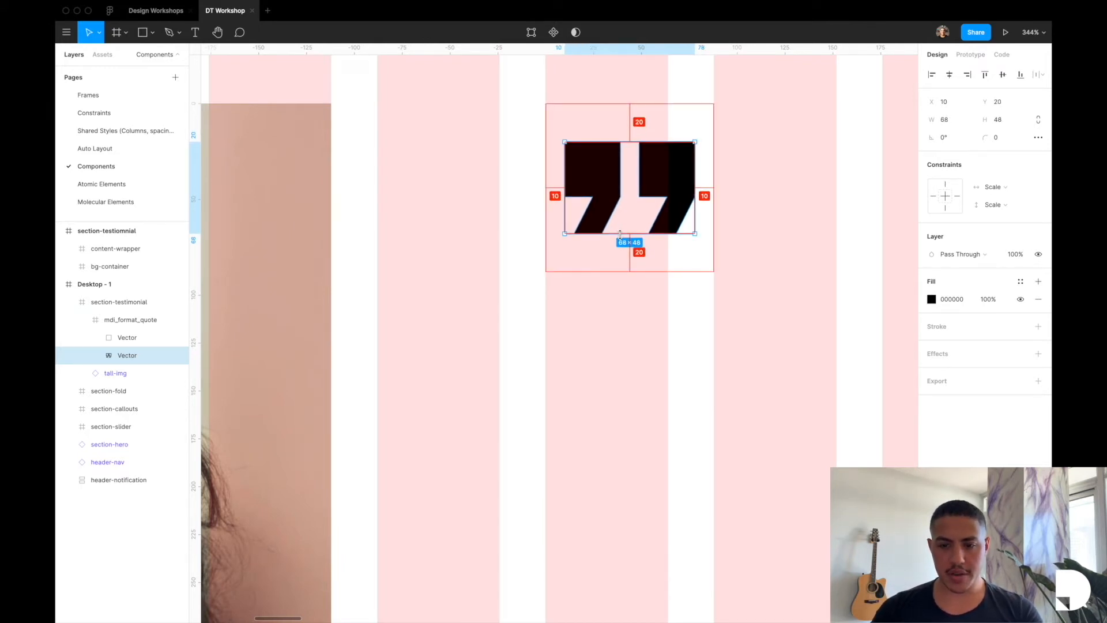
left_click_drag(620, 234, 620, 238)
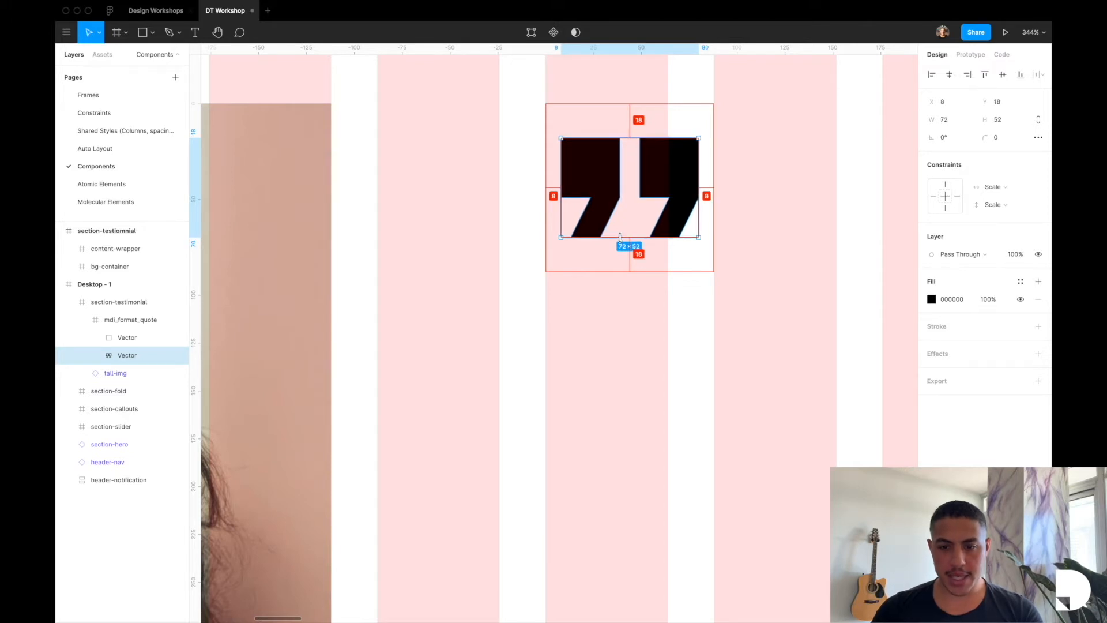
left_click_drag(620, 237, 621, 237)
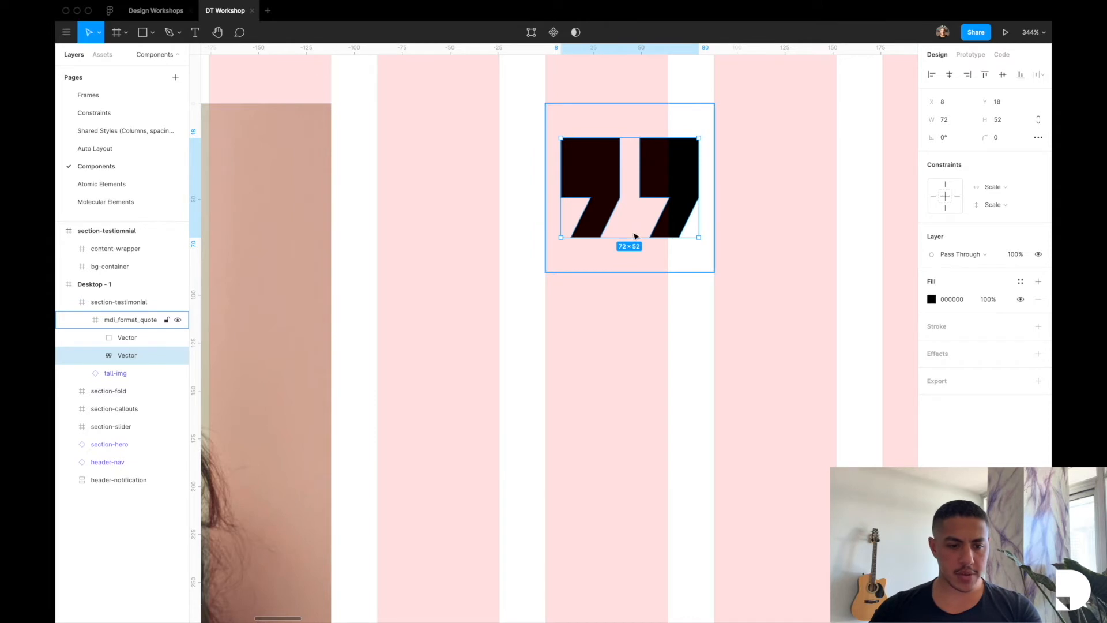
- Cut the mdi_format_quote frame from section-testimonial and paste it into the Icons frame on the Atomic Elements page
left_click(83, 322)
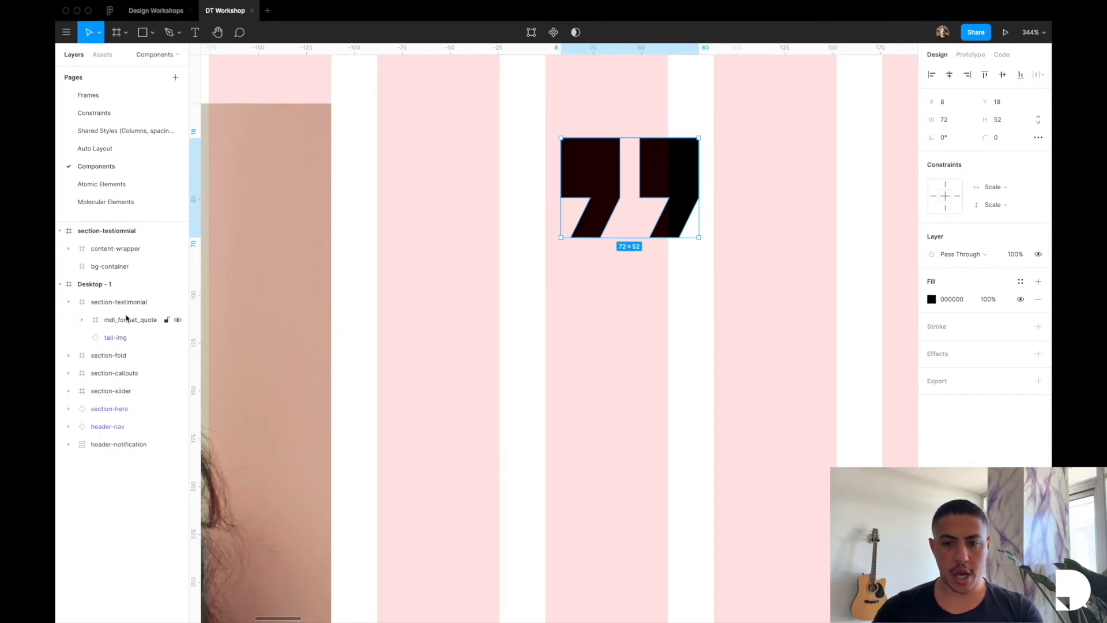
left_click(128, 321)
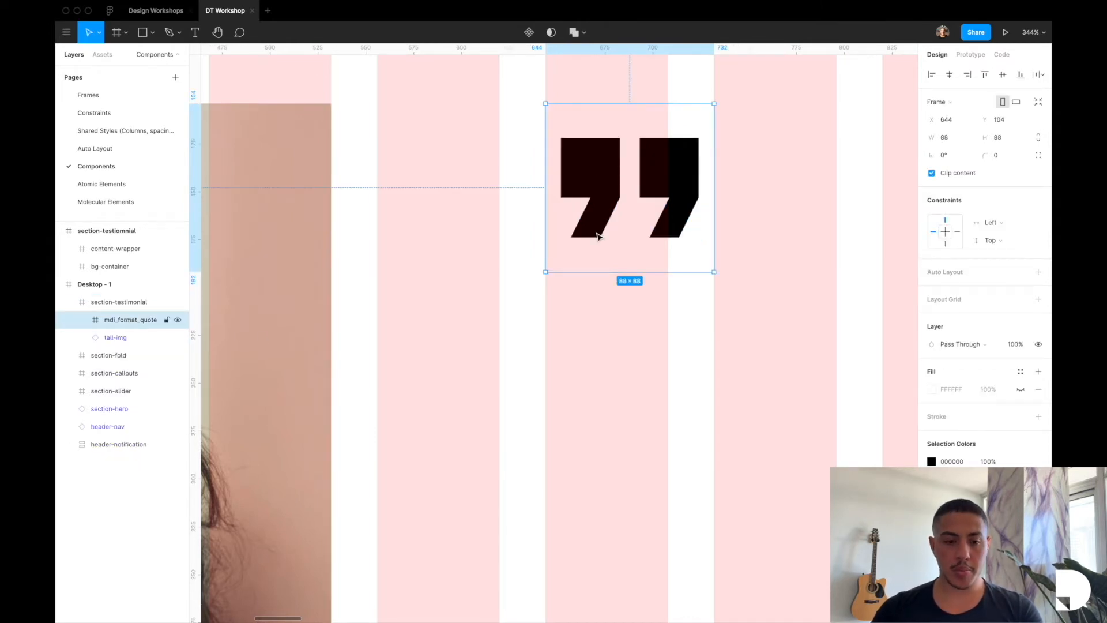
key("Delete")
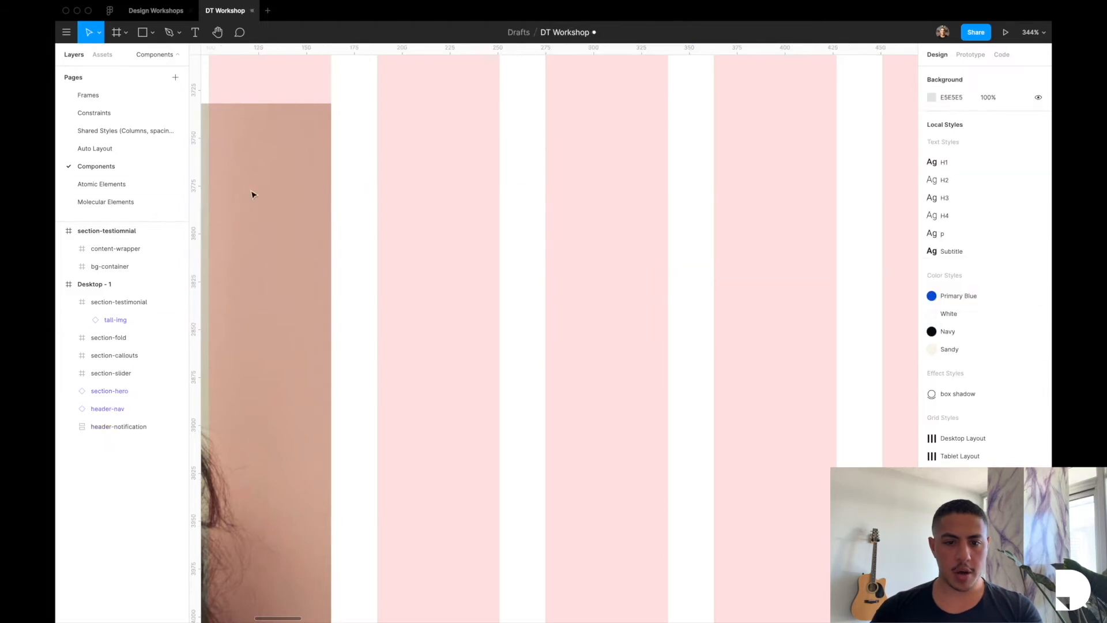
left_click(102, 184)
scroll(448, 203, "up", 3)
scroll(447, 203, "up", 4)
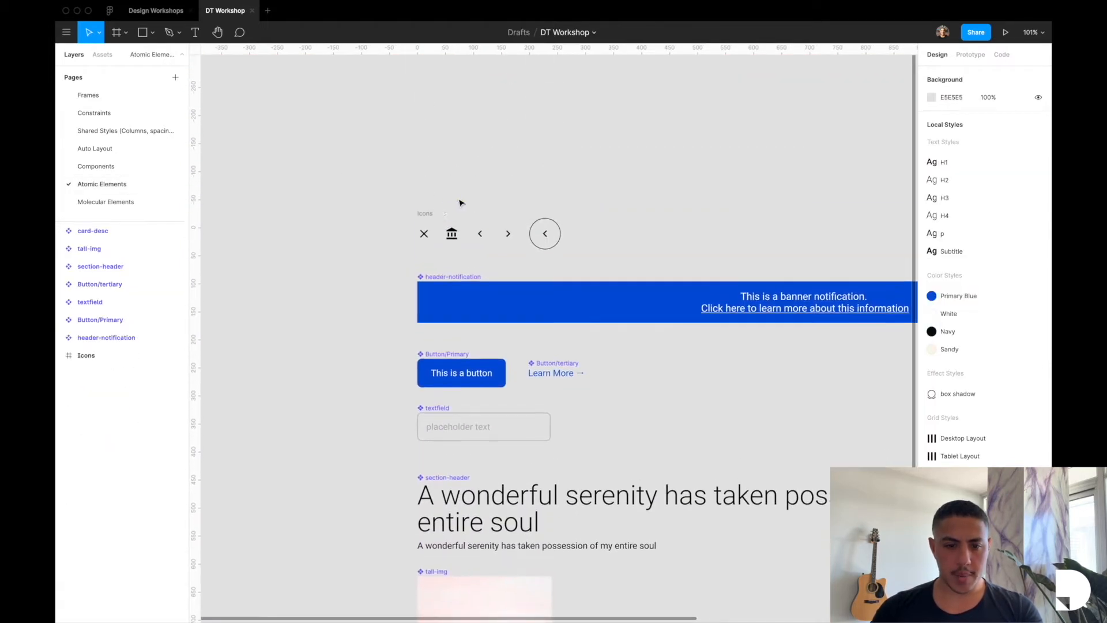
left_click(548, 236)
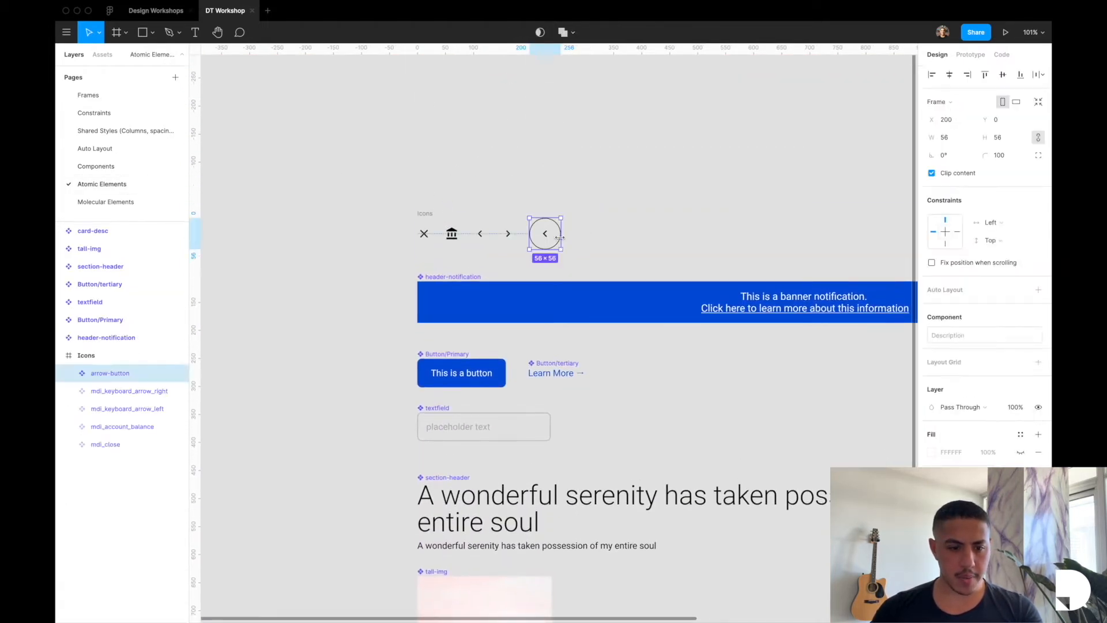
left_click(106, 365)
key("super+v")
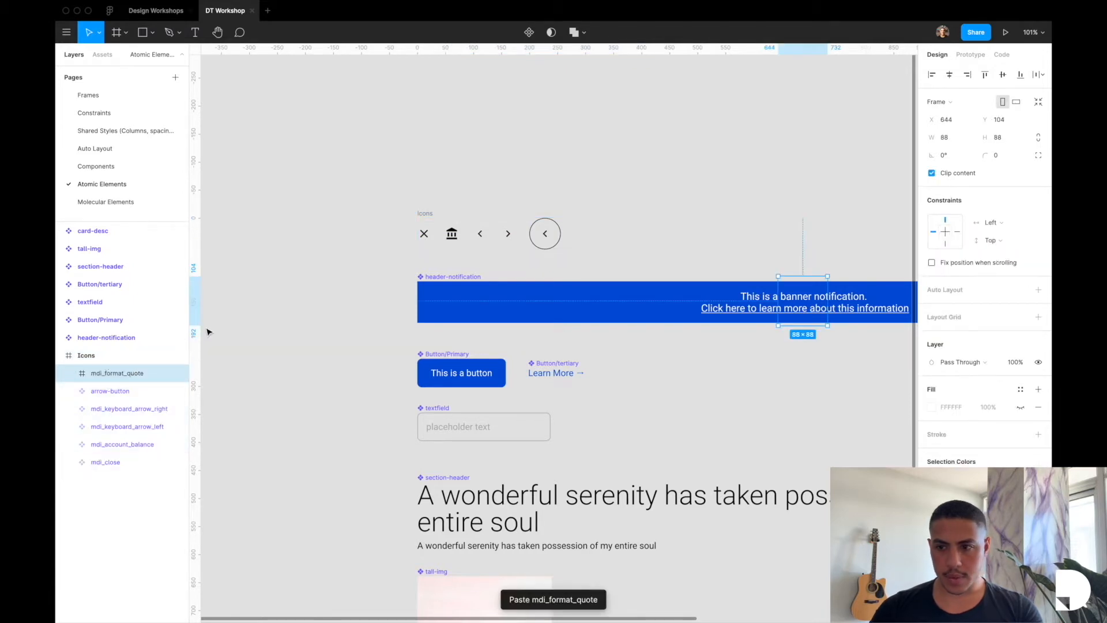
- Center the quote icon vertically in the Icons frame and nudge it to X 304, beside the circled arrow button
left_click(1005, 73)
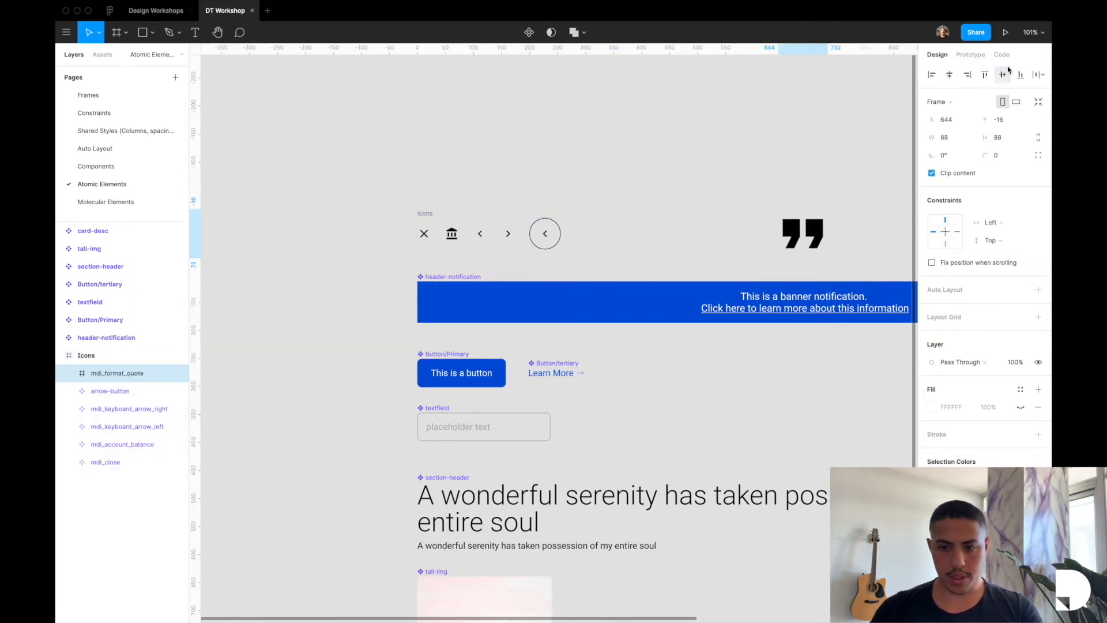
key("shift+Left")
key("shift+Left")
key("shift+Left")
key("shift+Left")
key("shift+Left")
key("shift+Left")
key("shift+Left")
key("shift+Left")
key("shift+Left")
key("shift+Left")
key("shift+Left")
key("shift+Left")
key("shift+Left")
key("shift+Left")
key("shift+Left")
key("shift+Left")
key("shift+Left")
key("shift+Left")
key("shift+Left")
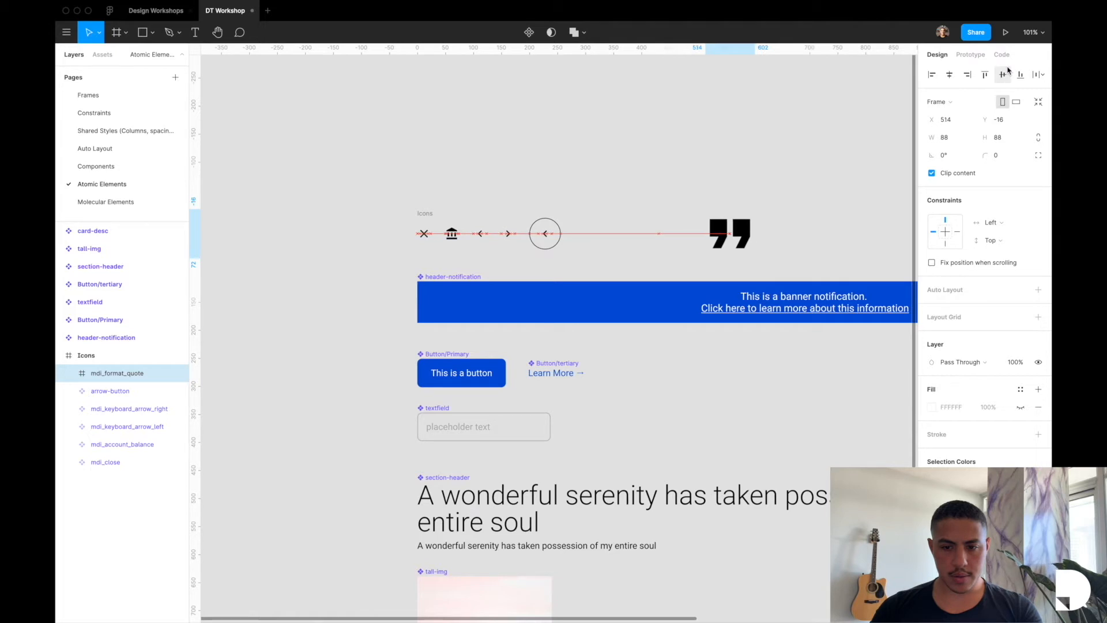
key("shift+Left")
key("shift+Left")
key("shift+Left")
key("shift+Left")
key("shift+Left")
key("shift+Left")
key("shift+Left")
key("shift+Left")
key("shift+Left")
key("shift+Left")
key("shift+Left")
key("shift+Left")
key("shift+Left")
key("shift+Left")
key("shift+Left")
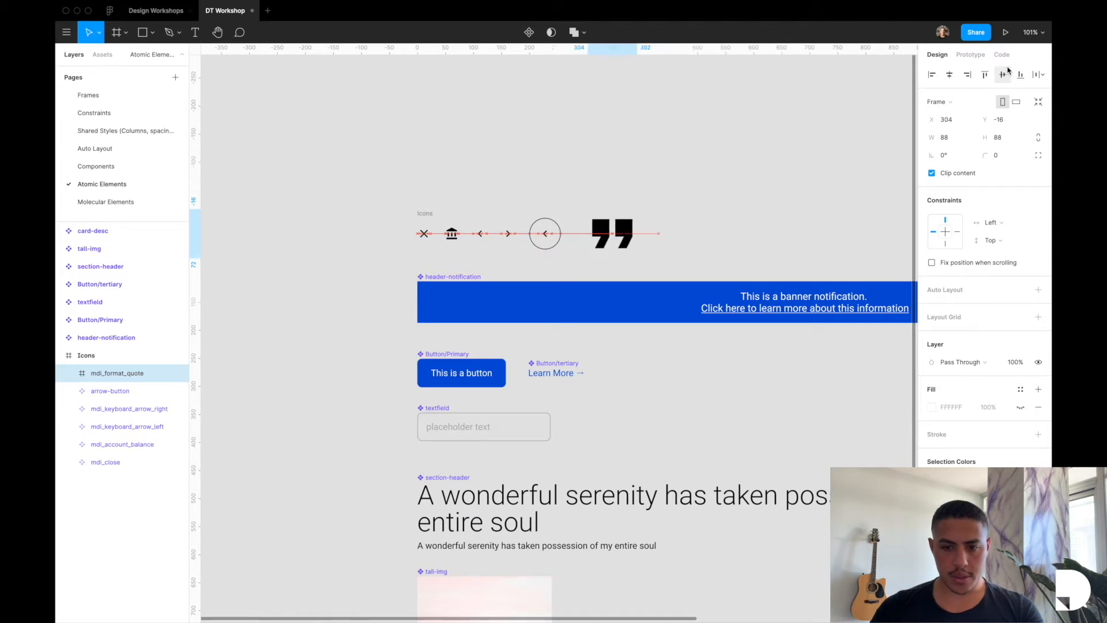
- Shrink the quote icon to 40 × 40 at X 282, Y 8, and turn it into a reusable component
scroll(686, 189, "up", 5)
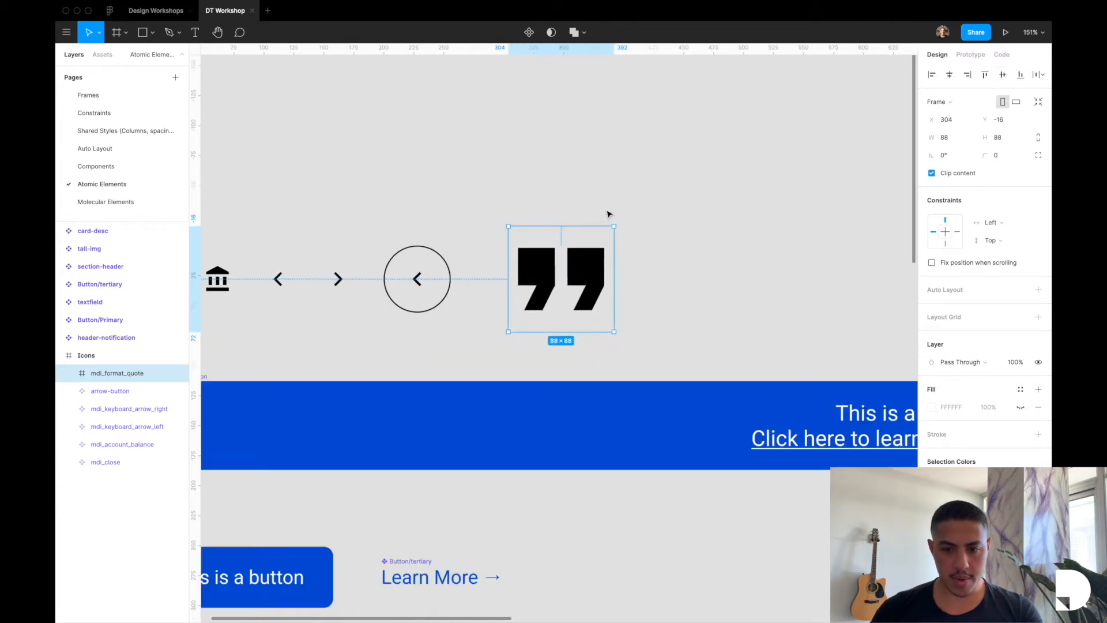
left_click_drag(618, 262, 518, 280)
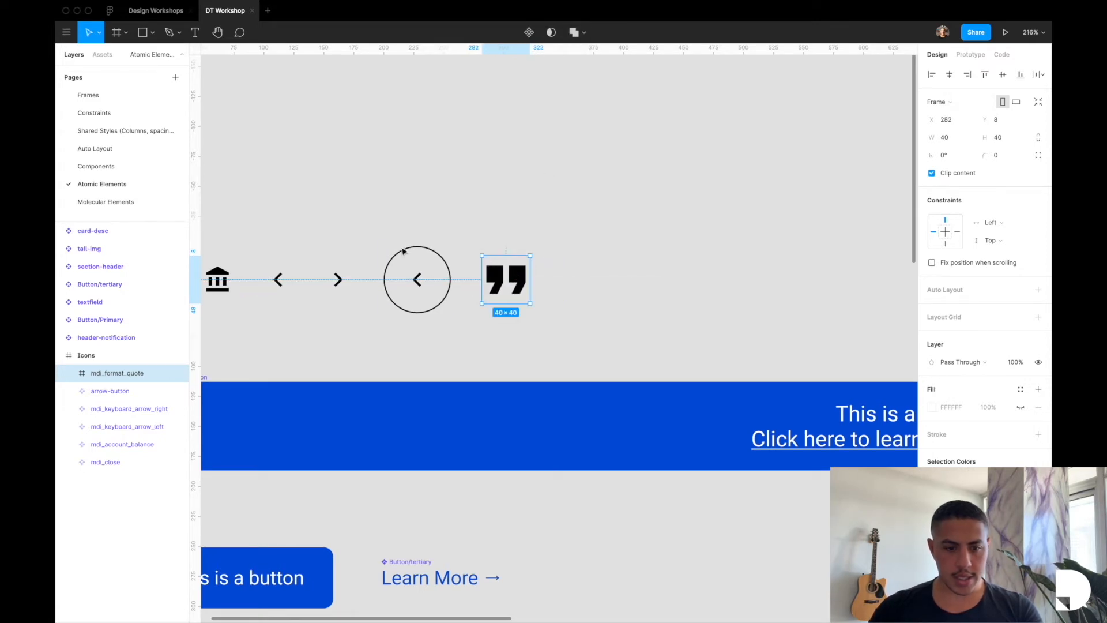
left_click(529, 32)
left_click(103, 55)
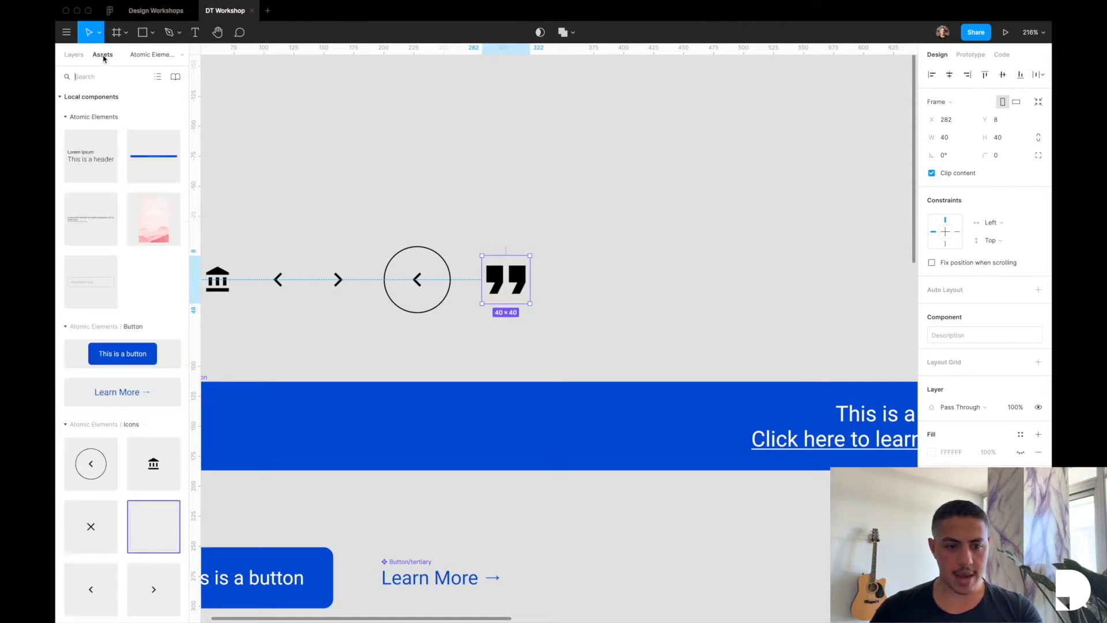
scroll(103, 352, "down", 5)
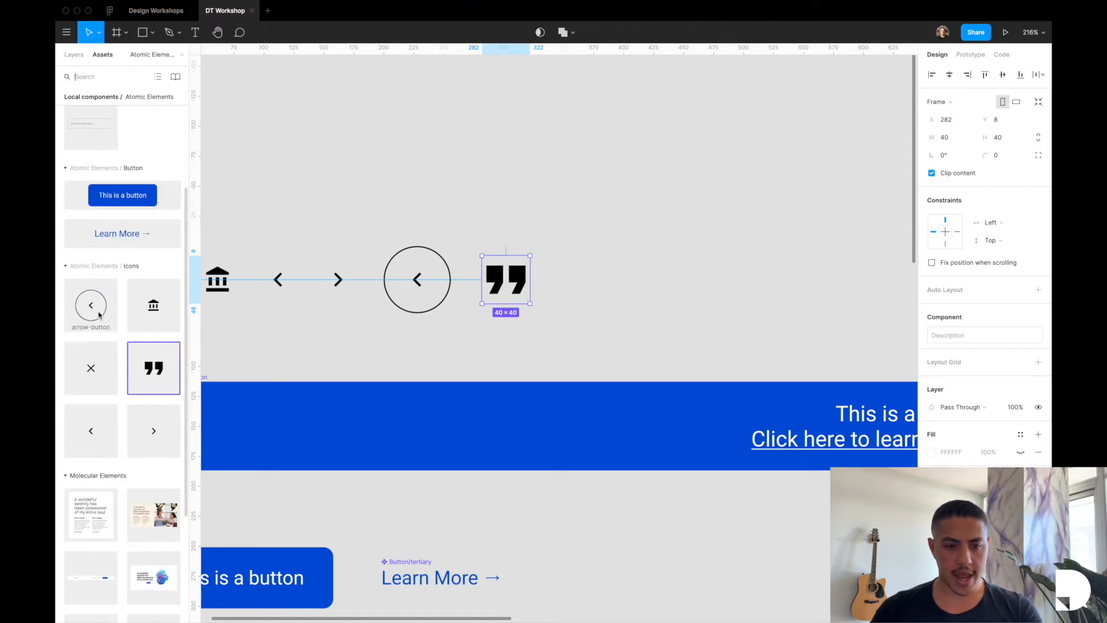
left_click(76, 55)
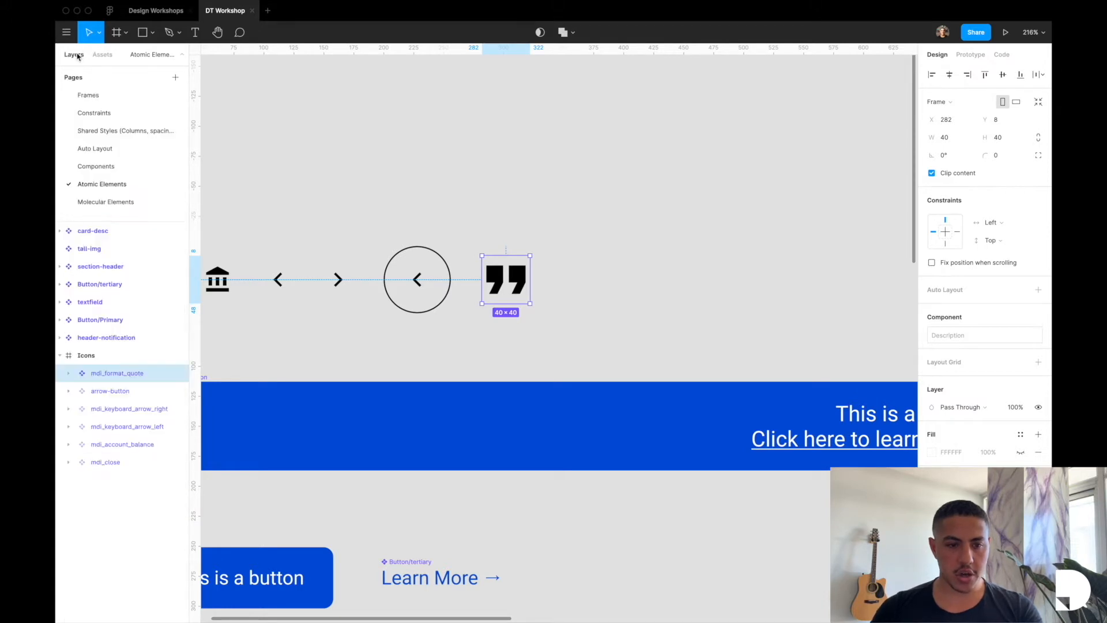
- Place a quote icon component instance at X 644, Y 104 in the Components page's testimonial section, and enlarge it to 88 × 88
left_click(127, 168)
left_click(104, 55)
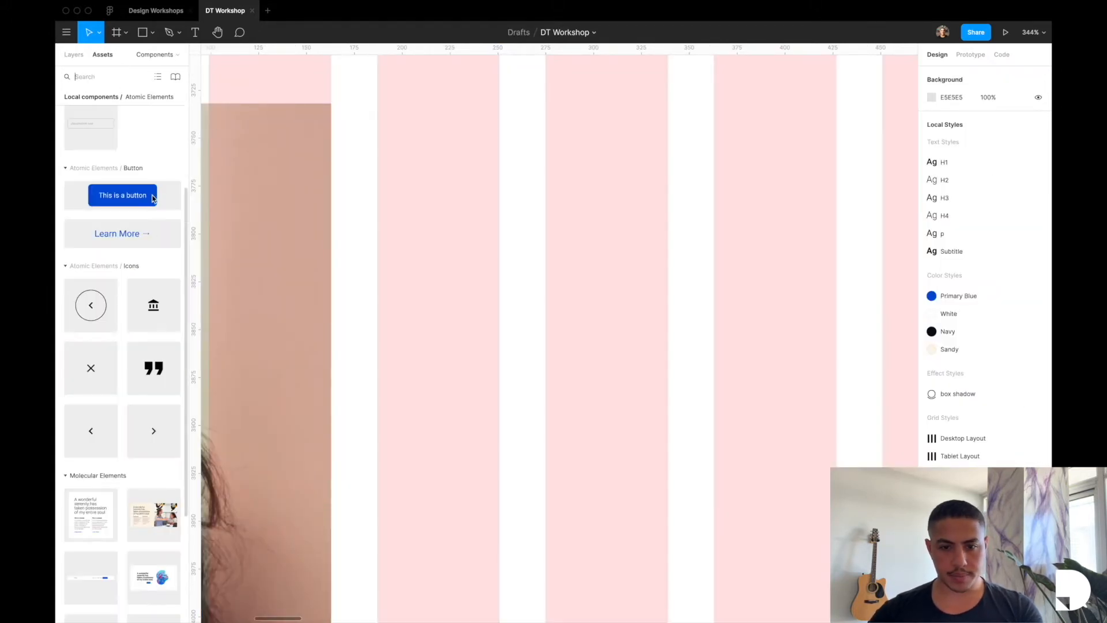
left_click_drag(153, 372, 549, 144)
scroll(579, 146, "up", 3)
scroll(579, 146, "up", 5)
scroll(551, 144, "down", 5)
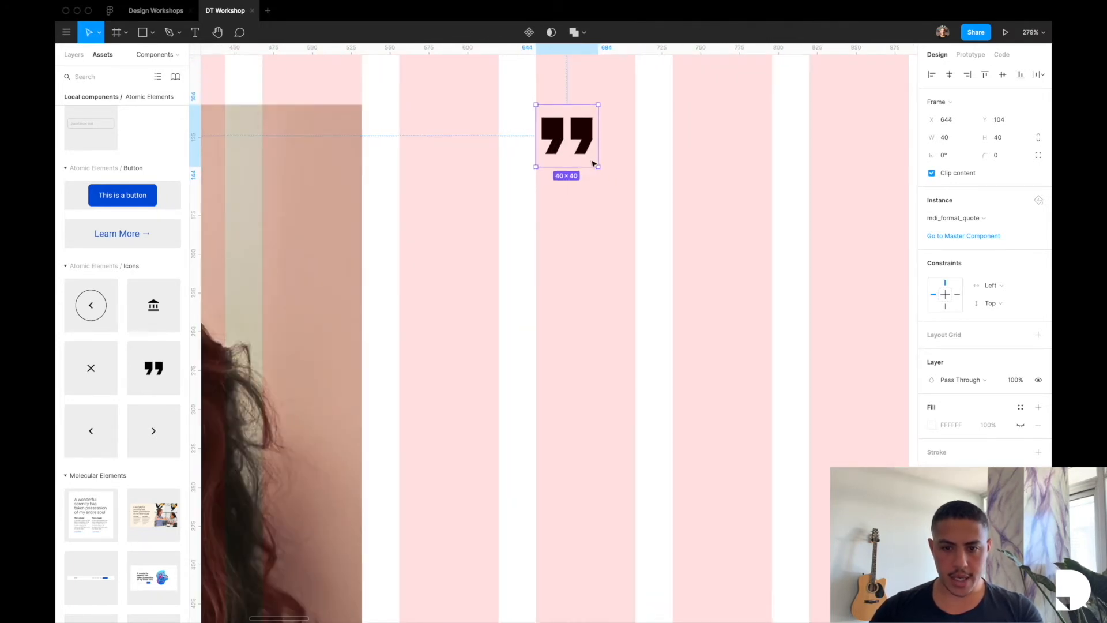
left_click_drag(599, 166, 673, 234)
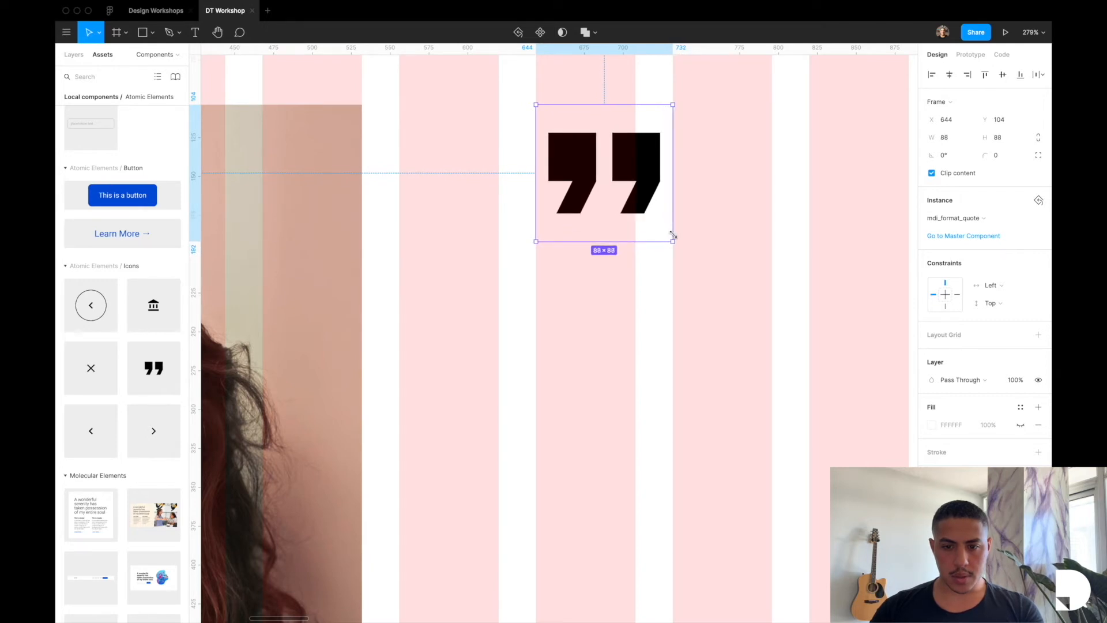
- Draw a text box about 591 × 147 at X 644, Y 278, below the quote icon in the testimonial section
scroll(673, 236, "down", 10)
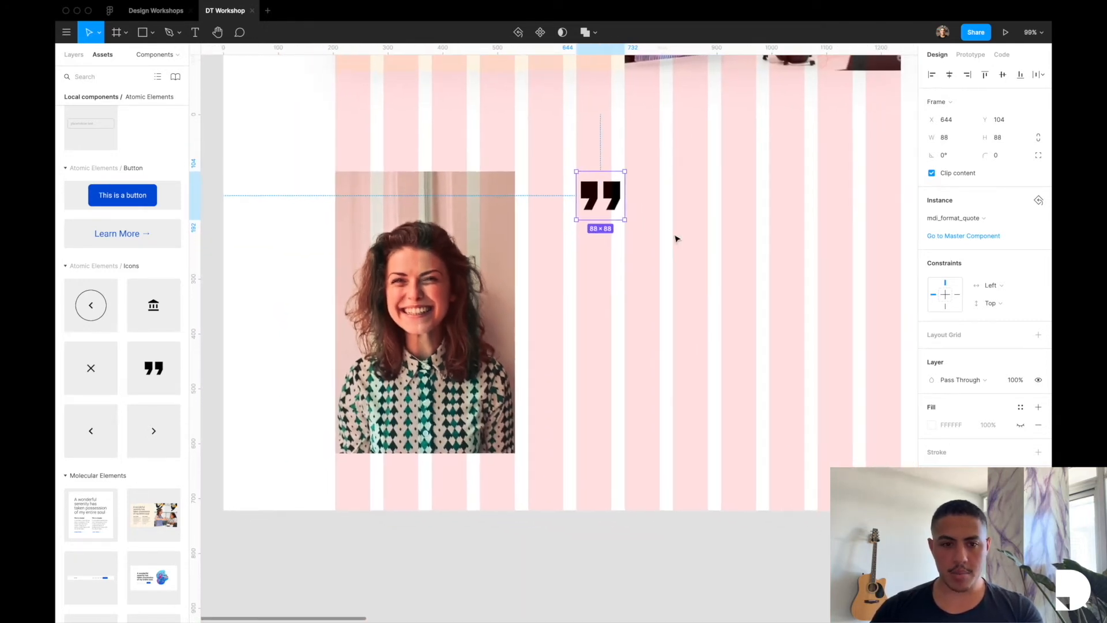
scroll(669, 236, "right", 3)
left_click(75, 55)
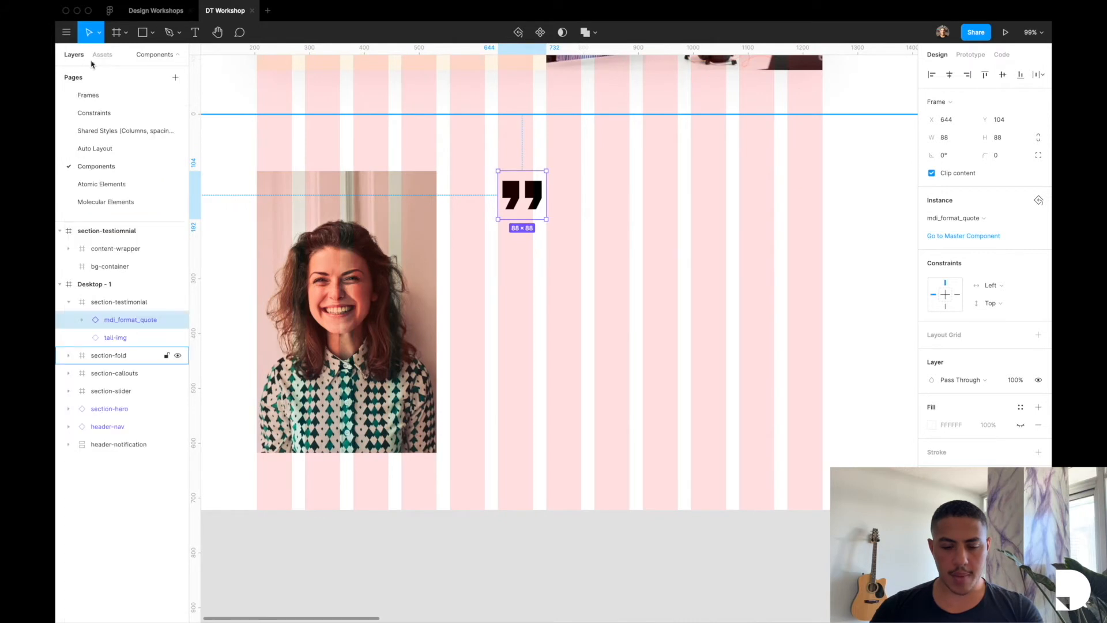
scroll(414, 157, "right", 3)
scroll(414, 157, "right", 1)
key("t")
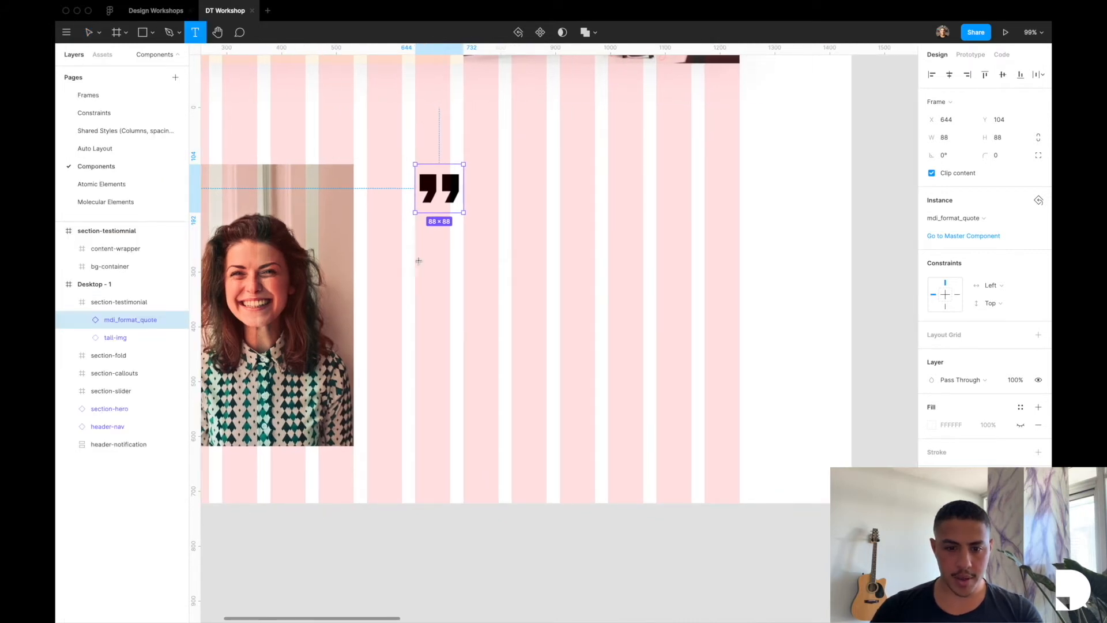
left_click_drag(415, 261, 739, 341)
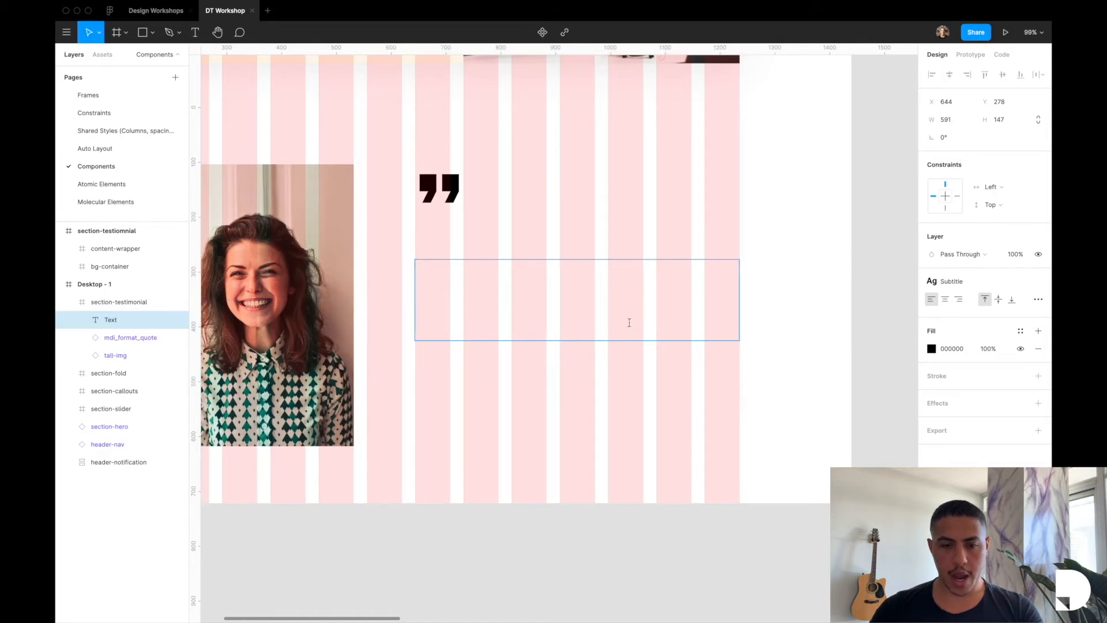
- Copy the passage from "I am so happy, my dear friend" to "artist than now." in Safari's Blind Text Generator and paste it into the Figma text box
key("ctrl+Left")
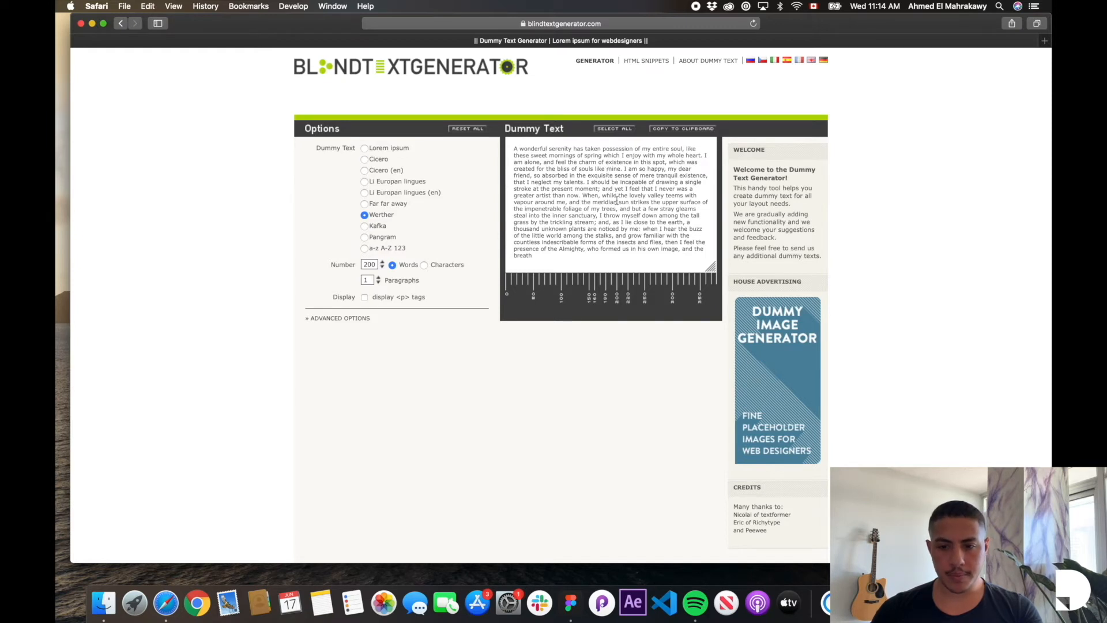
left_click_drag(625, 168, 581, 195)
key("super+c")
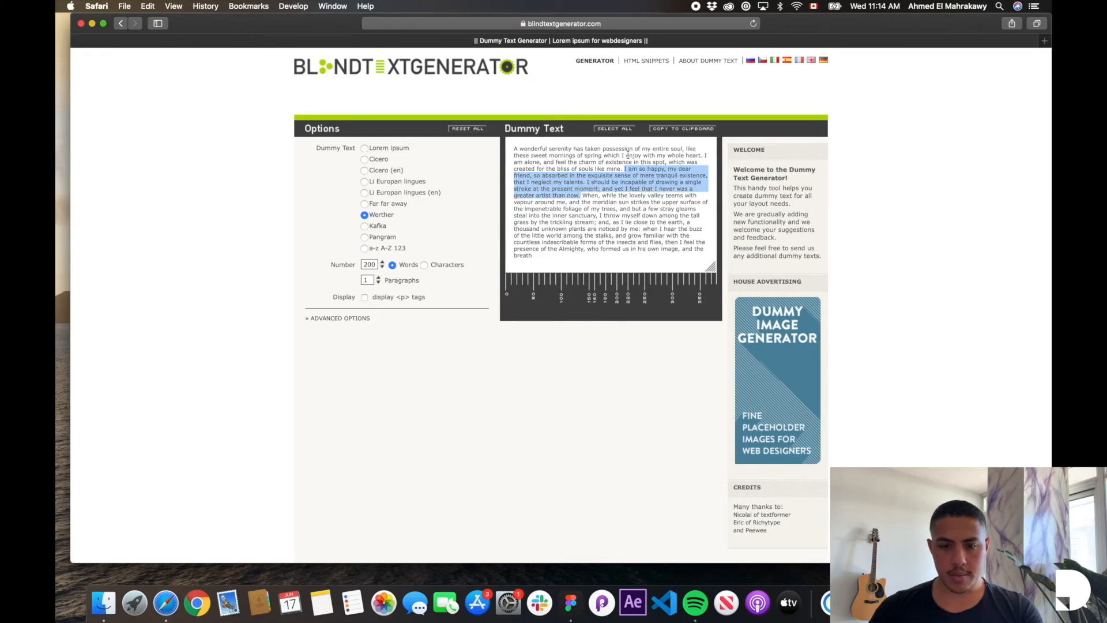
key("super+Tab")
key("super+v")
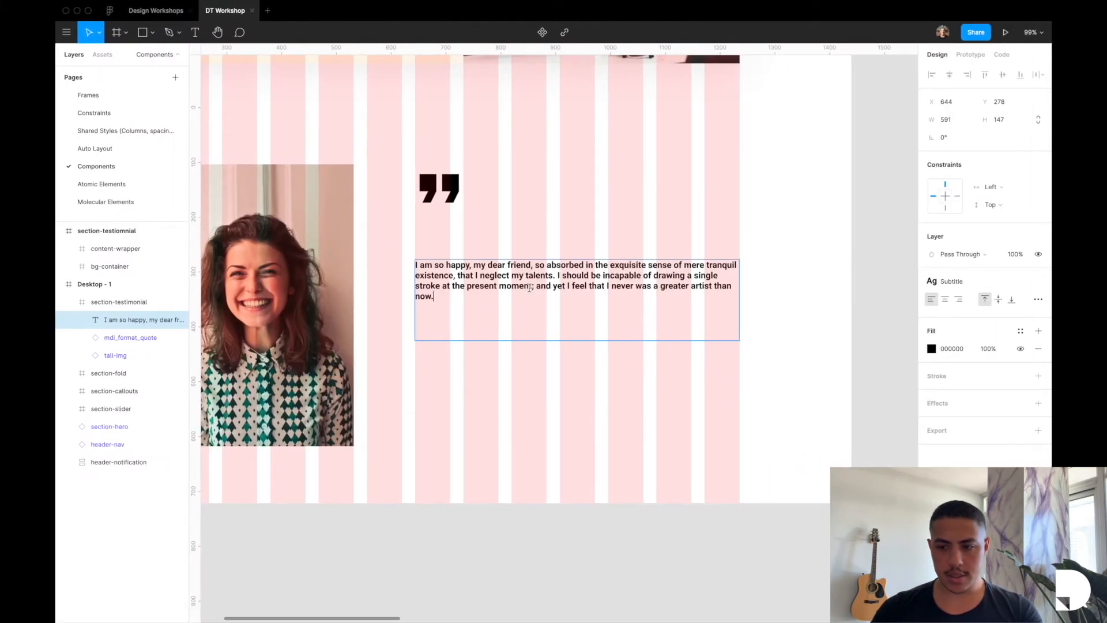
- Set the pasted quote text to auto height so its box fits the passage
mouse_move(1038, 281)
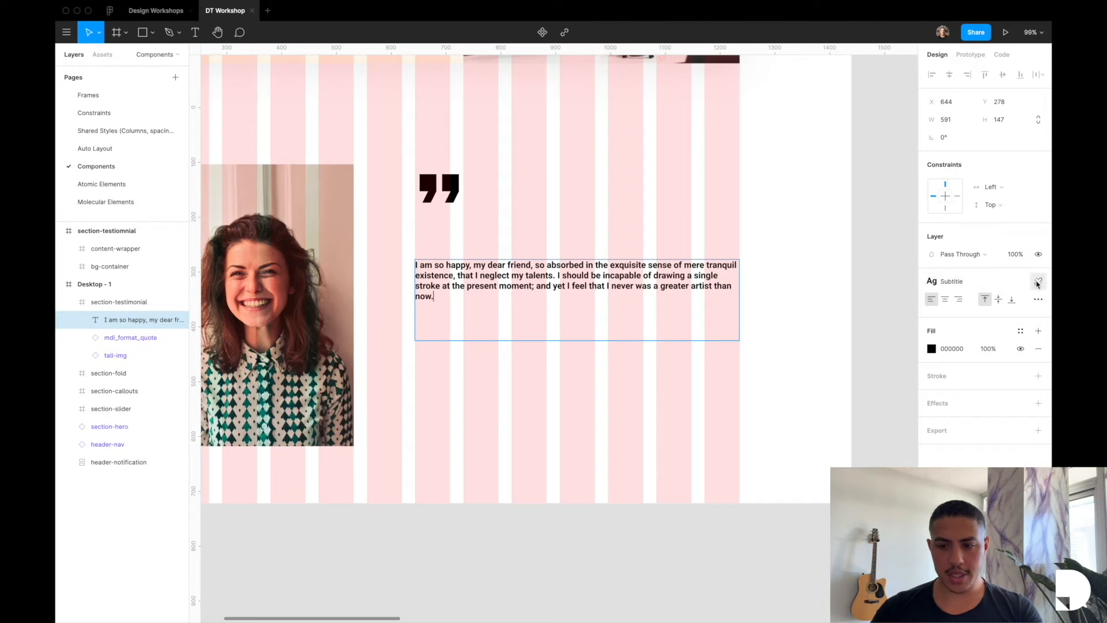
left_click(1038, 282)
left_click(996, 355)
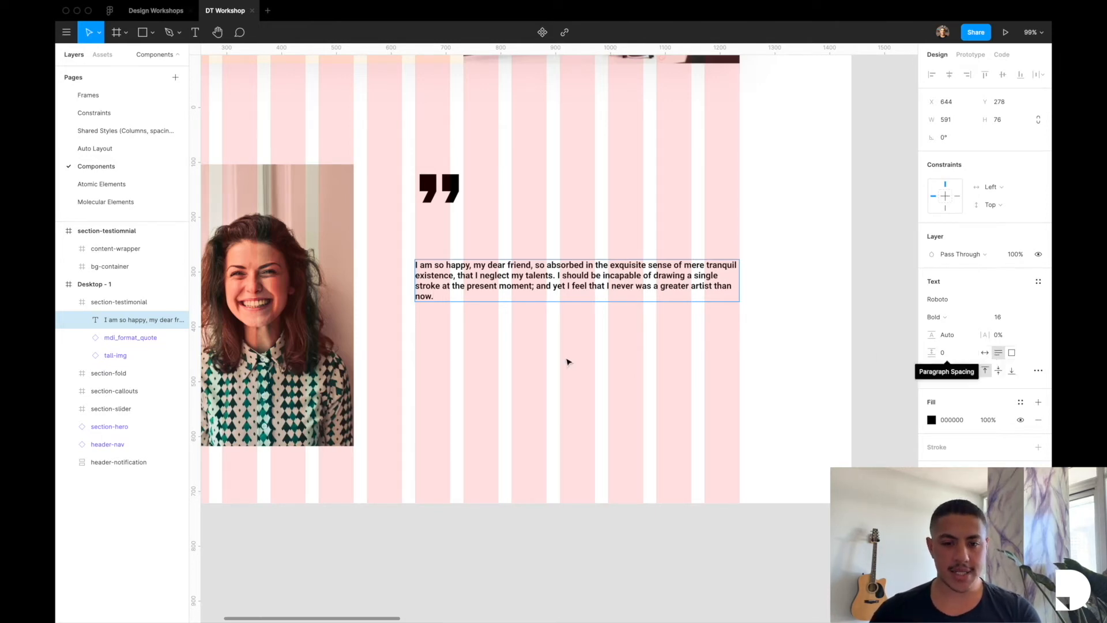
key("Escape")
- Widen the quote text box to 592 so it reaches the outer edge of the last grid column
scroll(409, 322, "up", 1)
scroll(409, 322, "up", 10)
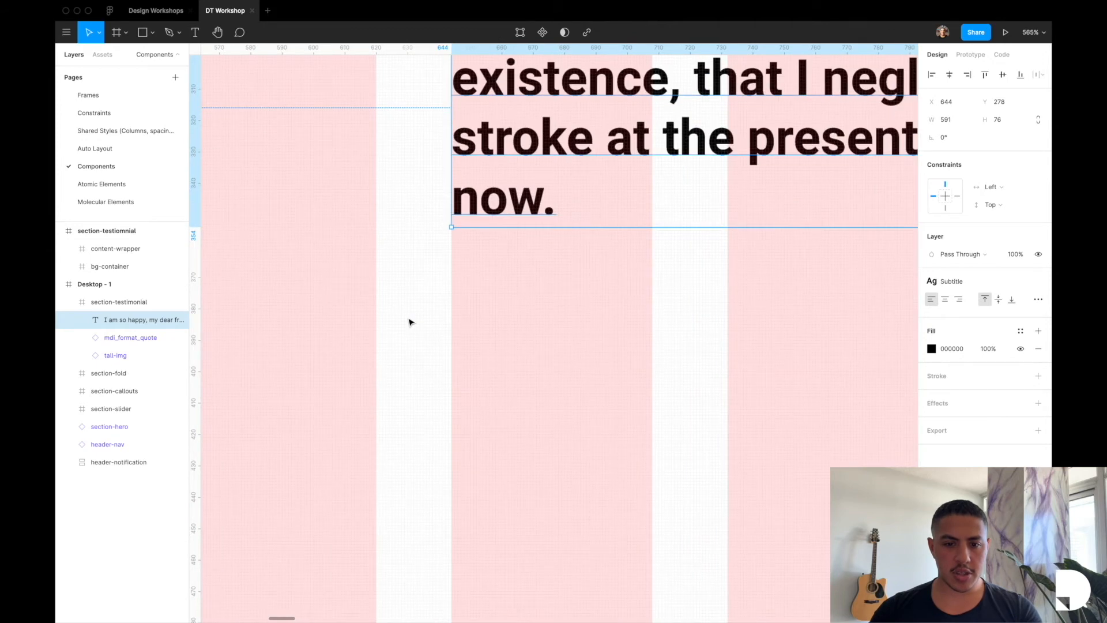
scroll(444, 238, "down", 3)
scroll(446, 239, "right", 10)
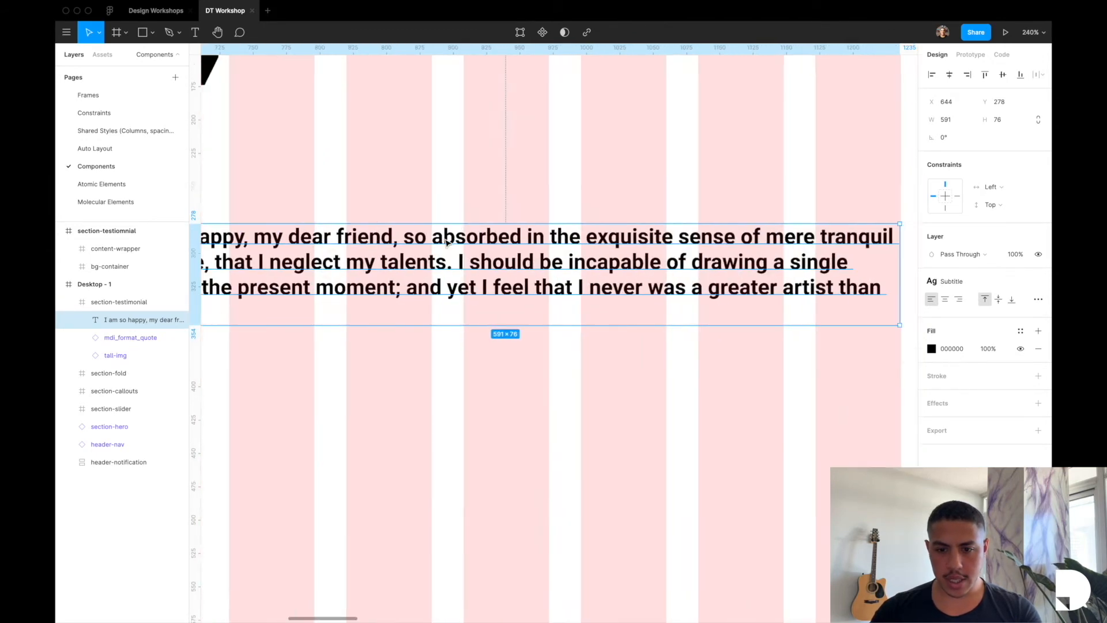
scroll(448, 242, "up", 6)
scroll(448, 242, "down", 10)
scroll(501, 244, "up", 8)
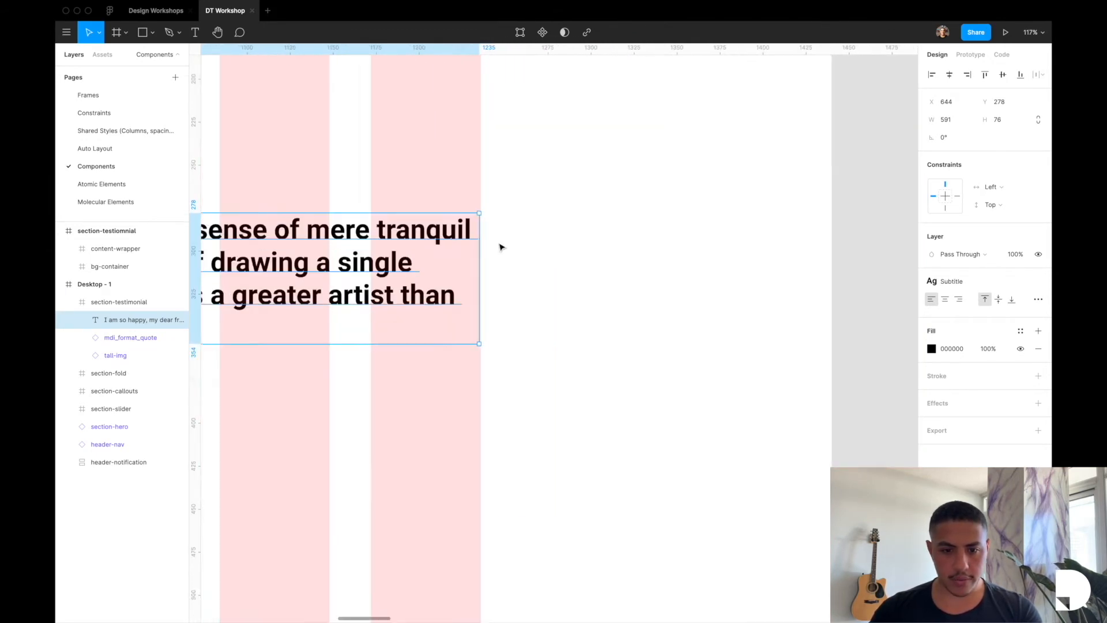
left_click_drag(395, 243, 406, 243)
- Detach the Subtitle style from the quote text and set its font to size 32, Medium weight
scroll(405, 248, "down", 15)
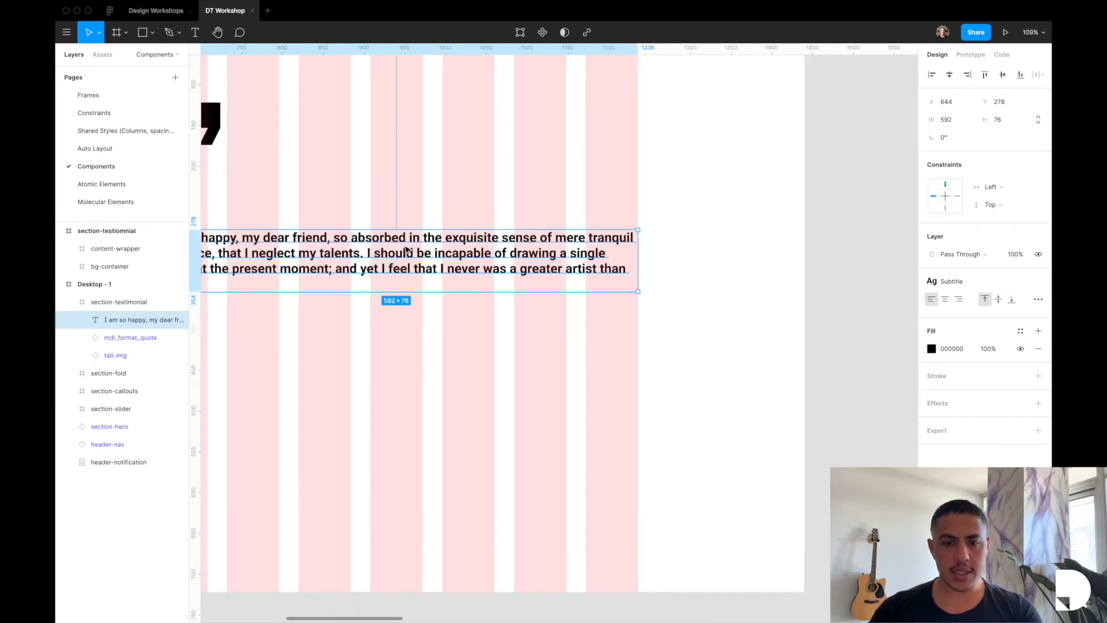
scroll(405, 249, "left", 5)
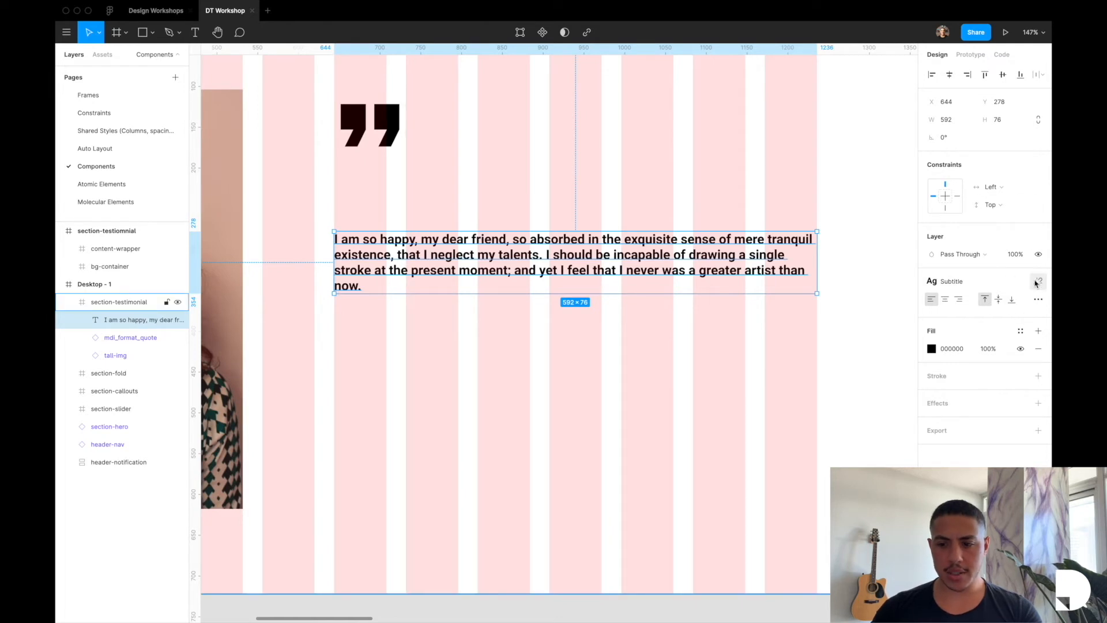
left_click(1038, 281)
left_click(1004, 318)
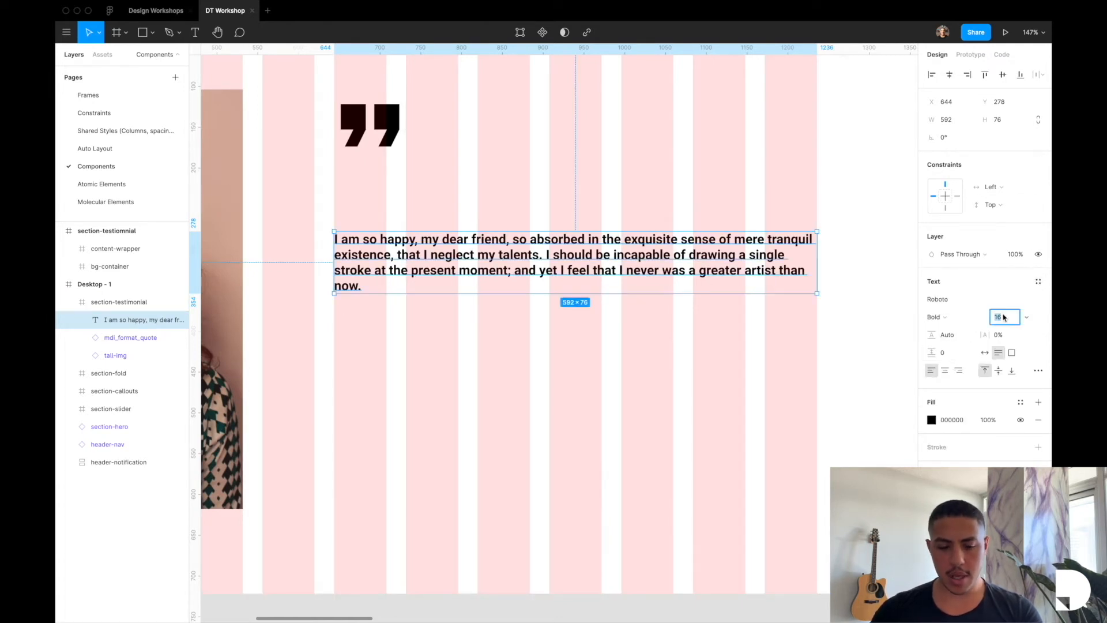
type("32")
key("Return")
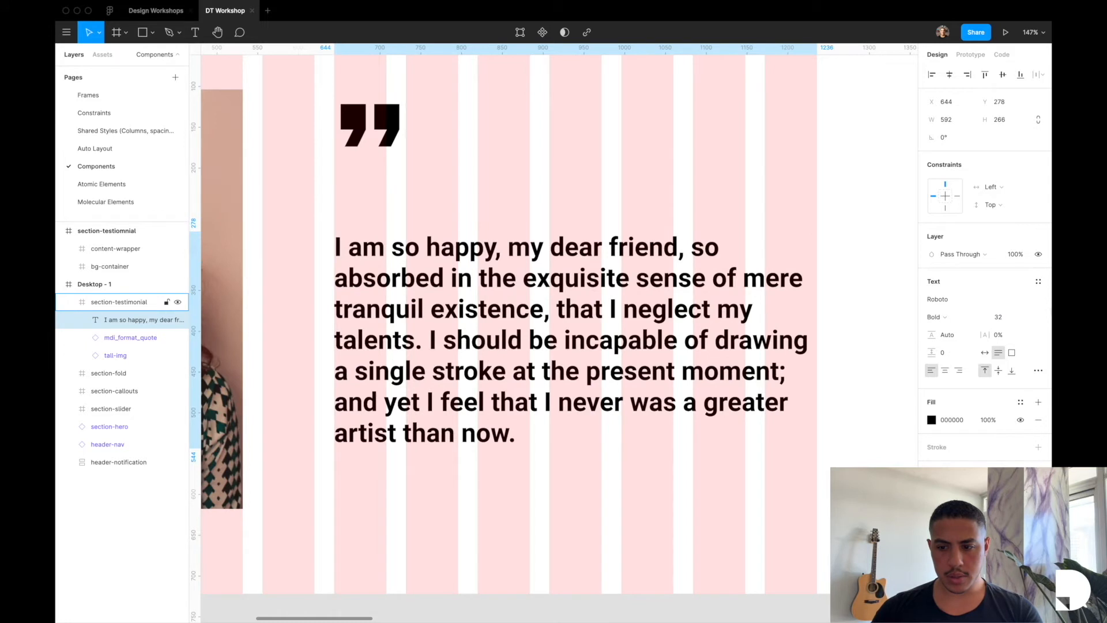
left_click(937, 318)
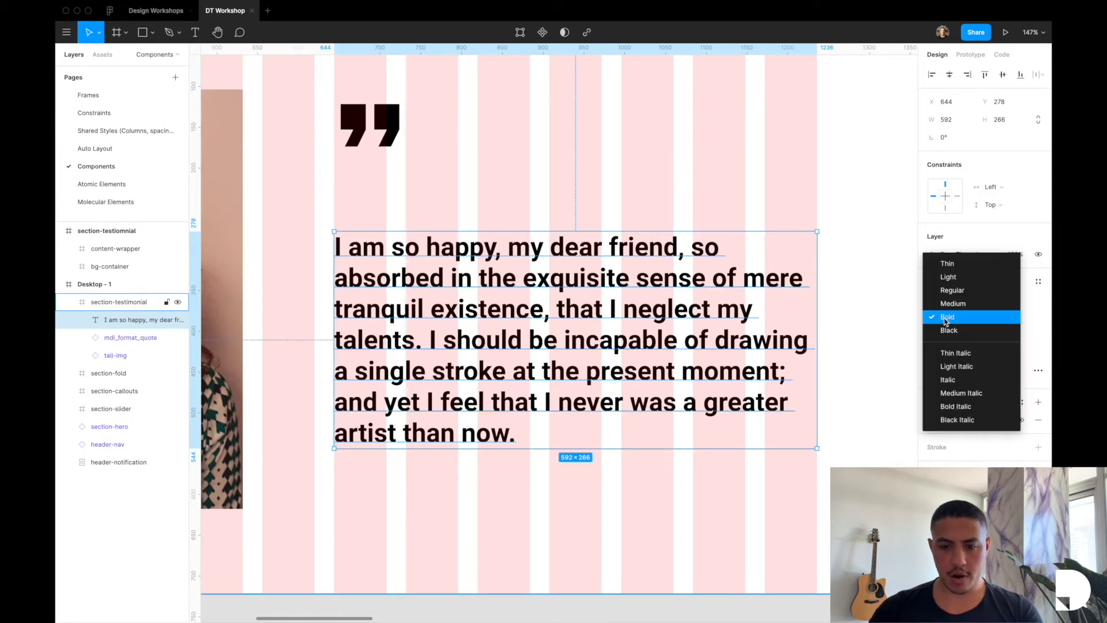
left_click(948, 304)
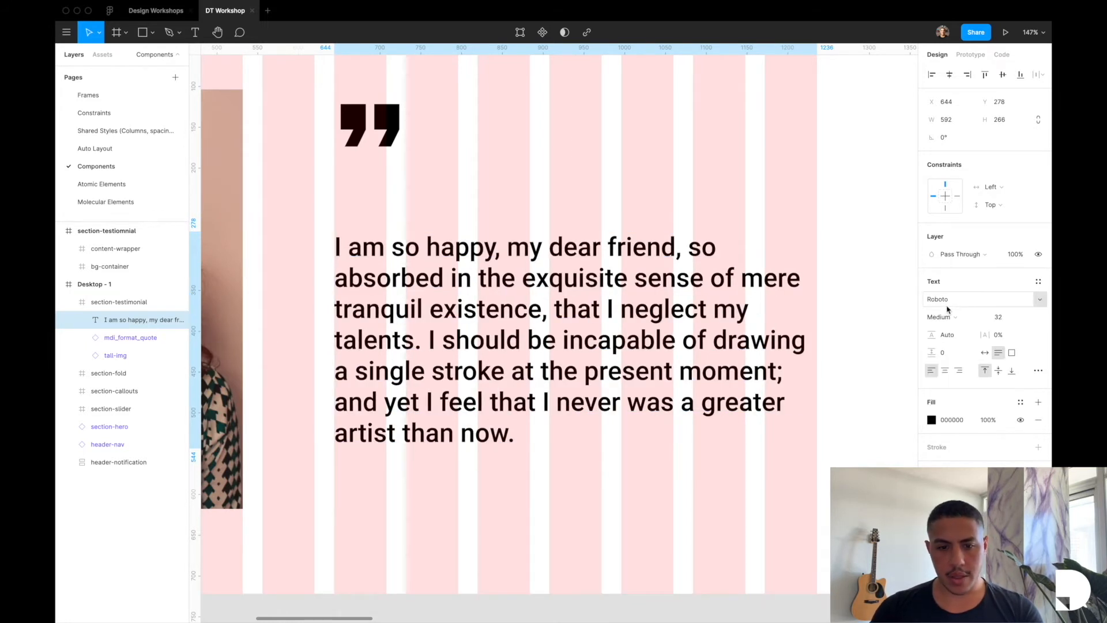
- Apply the Navy color style to the quote text's fill
scroll(719, 392, "down", 5)
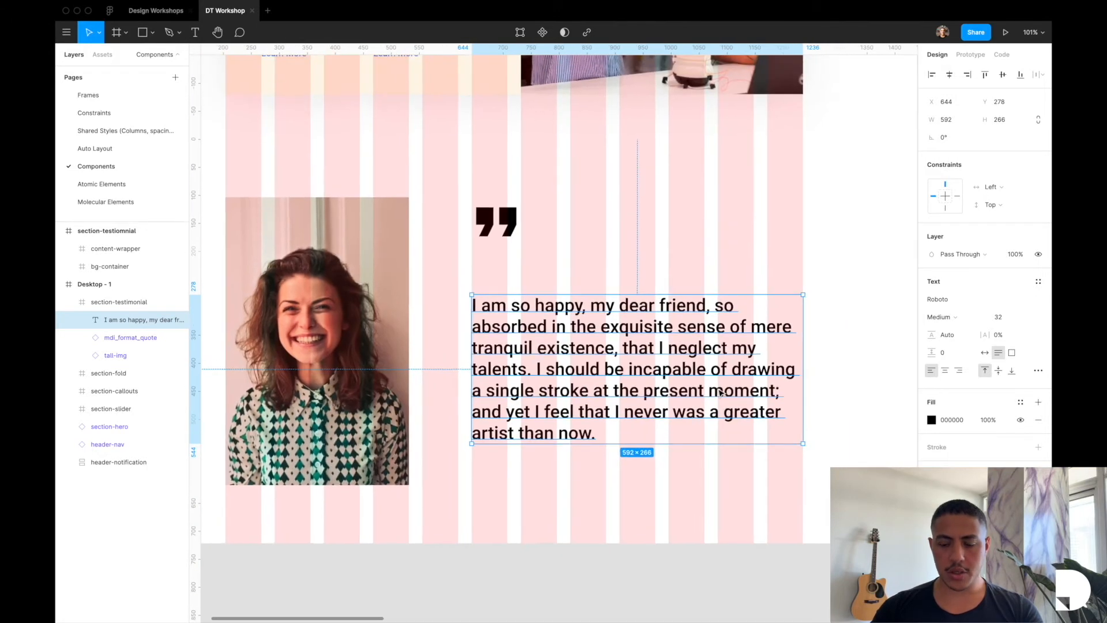
left_click(1020, 402)
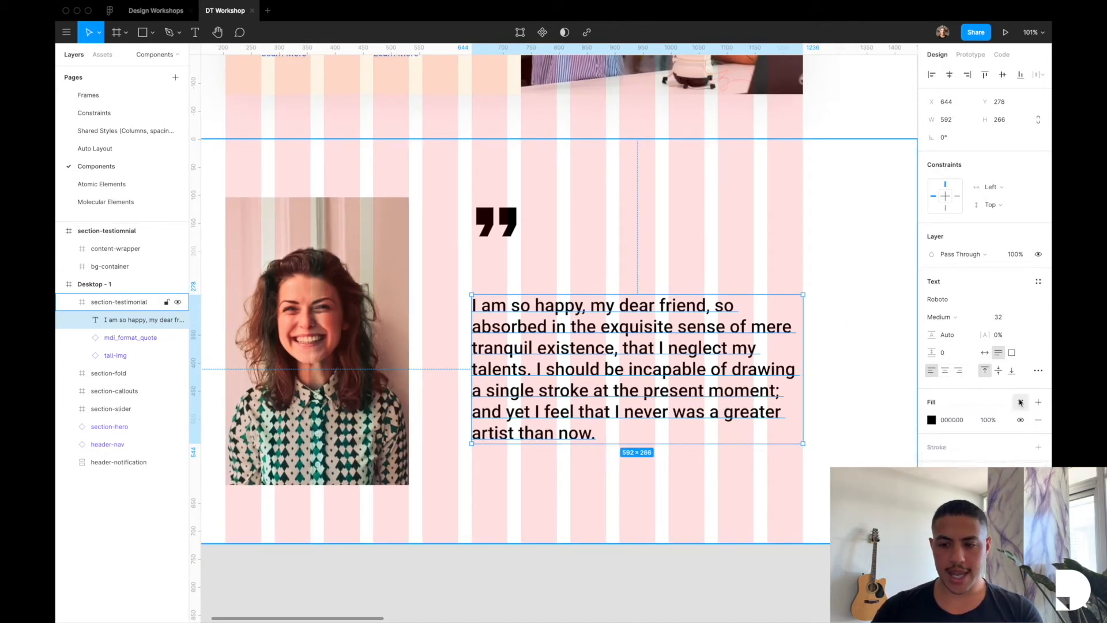
left_click(976, 445)
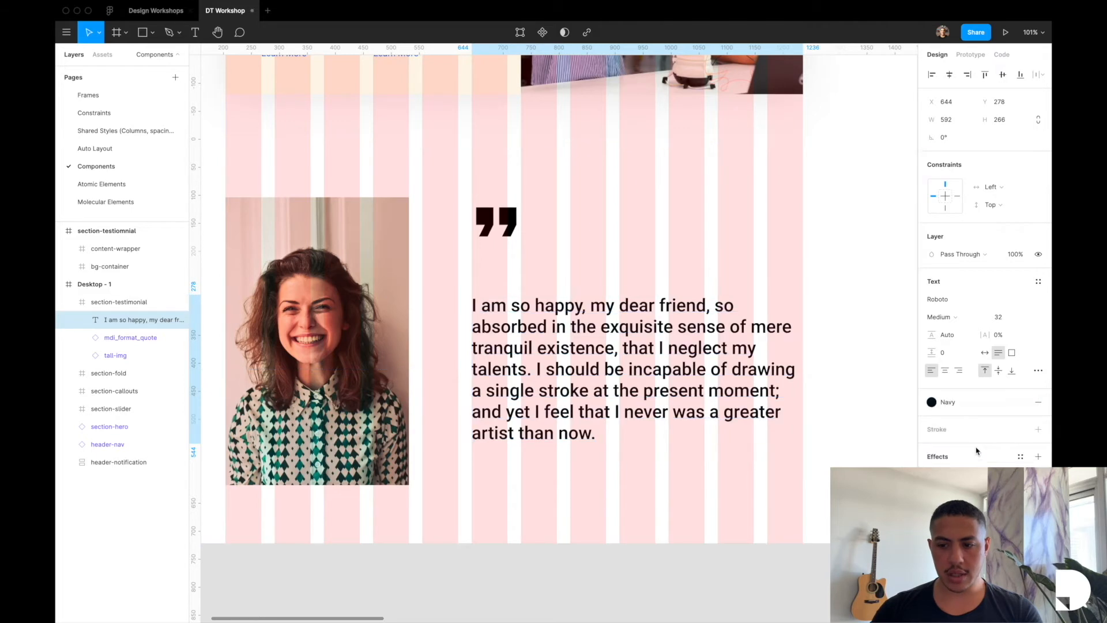
- Create a new text style named Blockquote from the quote text, and deselect the text
left_click(1036, 282)
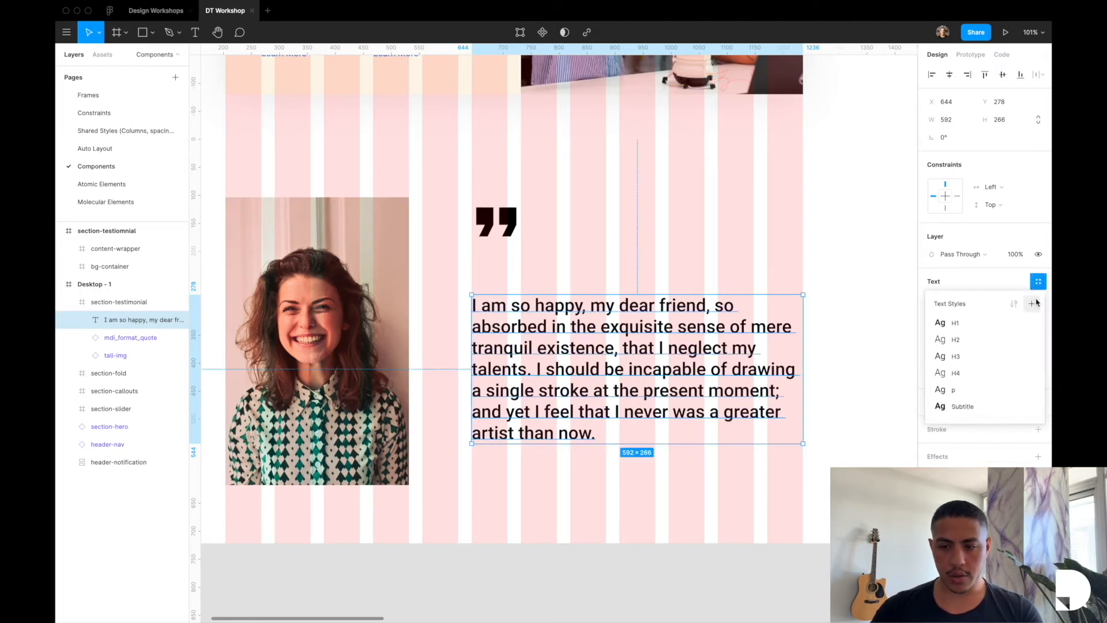
left_click(1034, 305)
type("Blockquot")
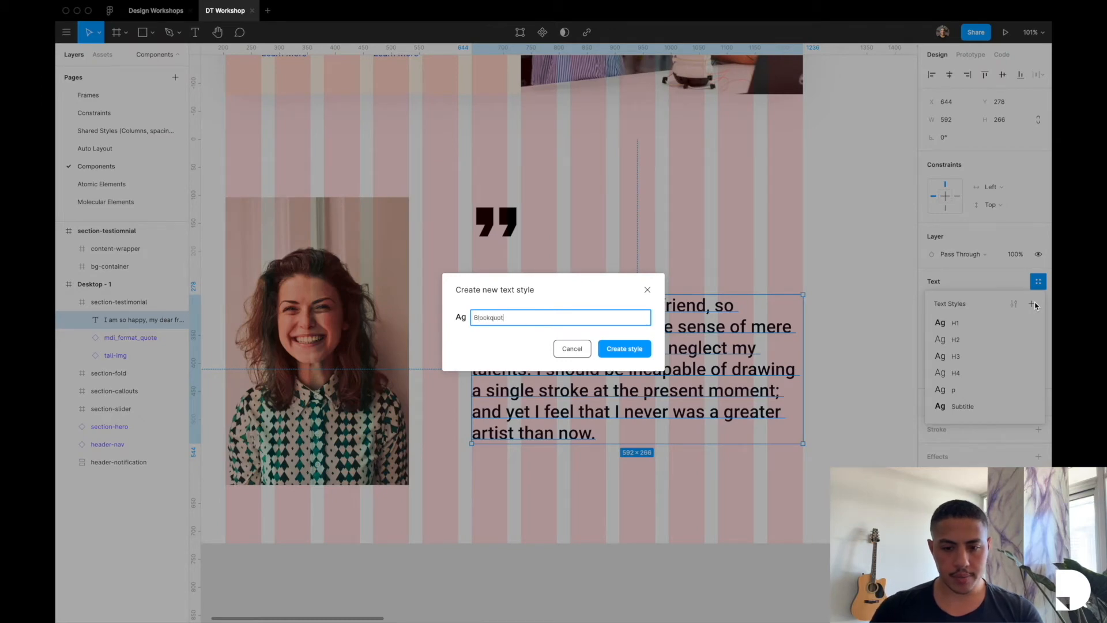
type("e")
key("Return")
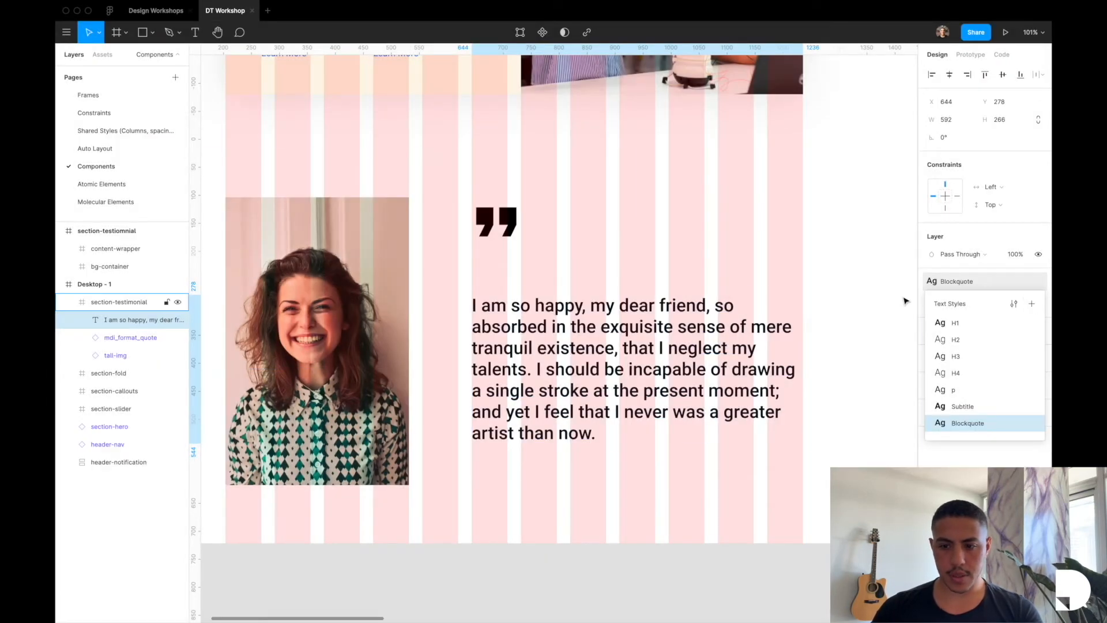
left_click(763, 540)
left_click(623, 555)
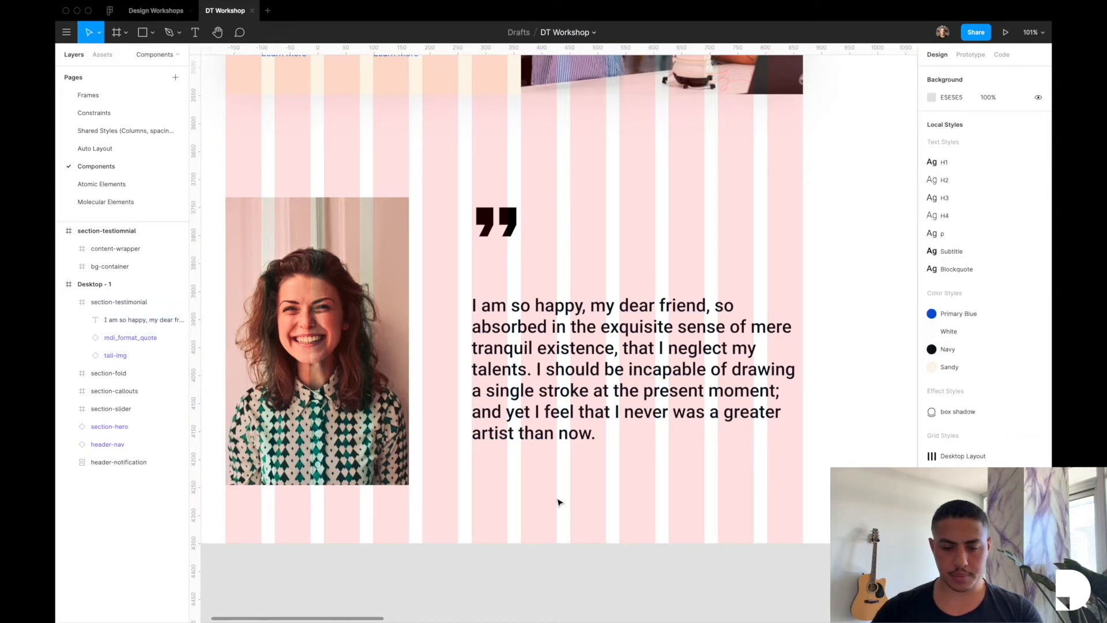
- Move the quote text up to Y 208, keeping X 644, so it sits closer beneath the quote icon
left_click(537, 375)
left_click_drag(536, 376, 537, 354)
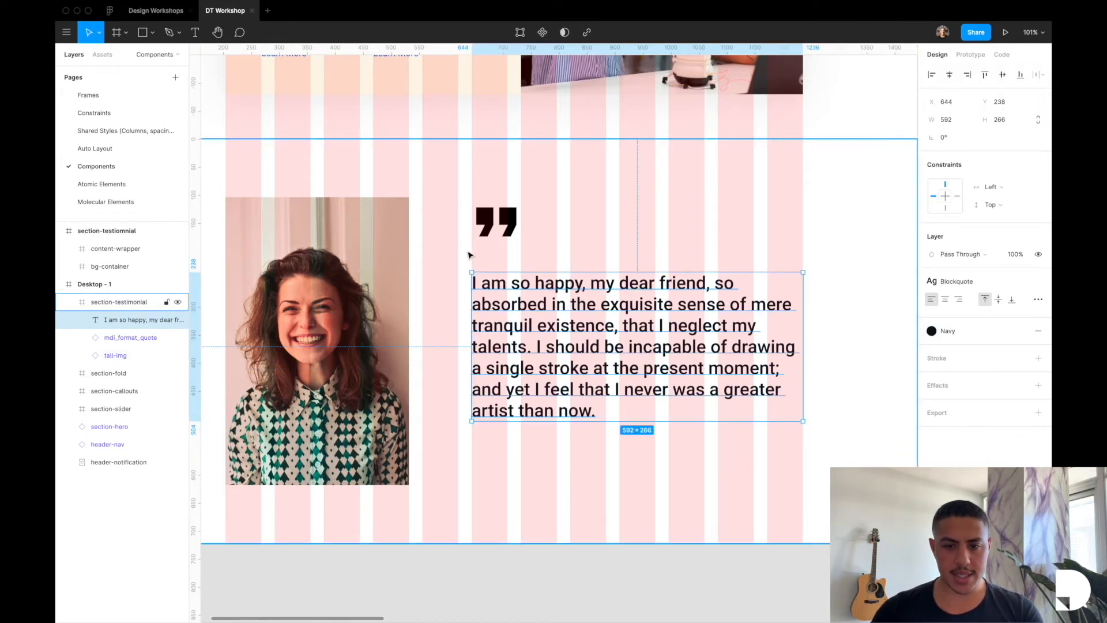
key("shift+Up")
key("shift+Up")
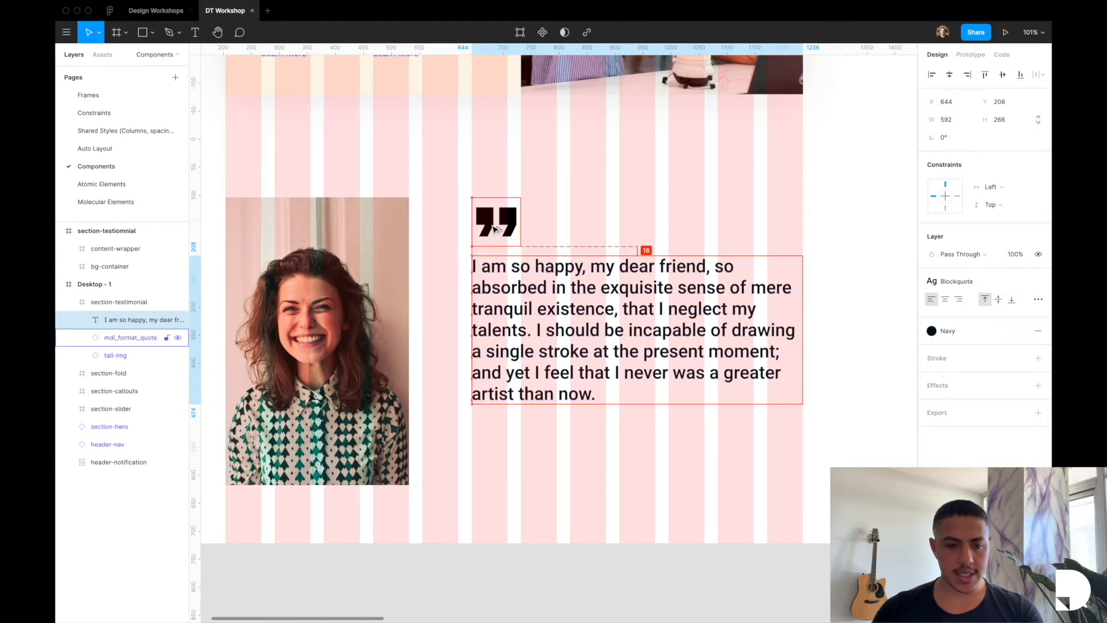
- Frame the quote icon and quote text together and name the frame testiomonial-wrapper
left_click(128, 338)
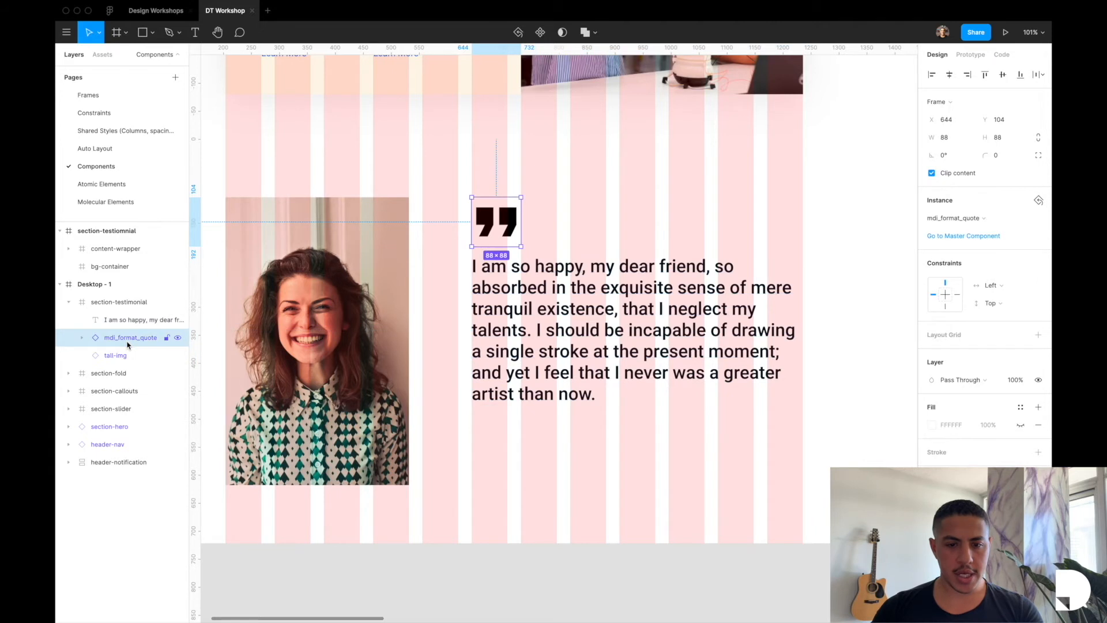
left_click(115, 320, "shift")
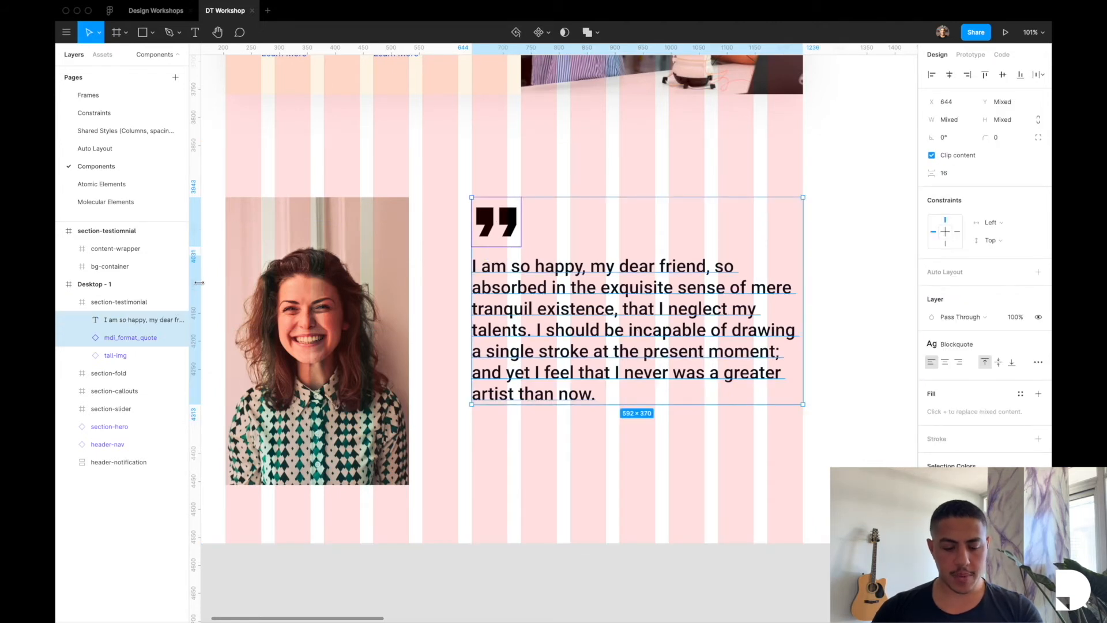
key("super+alt+g")
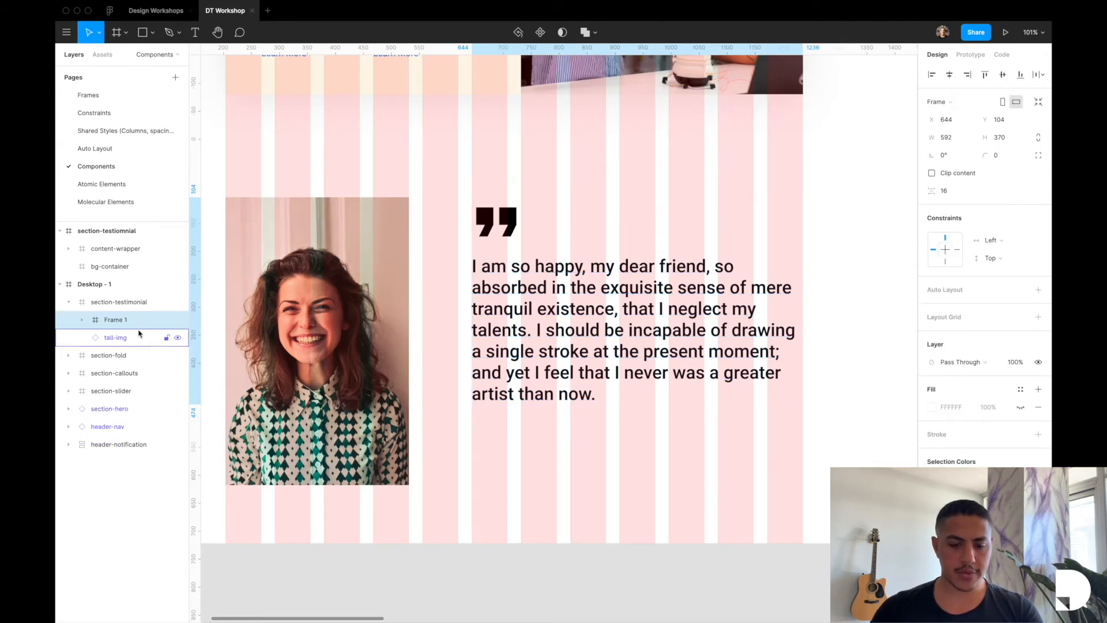
double_click(127, 321)
type("test")
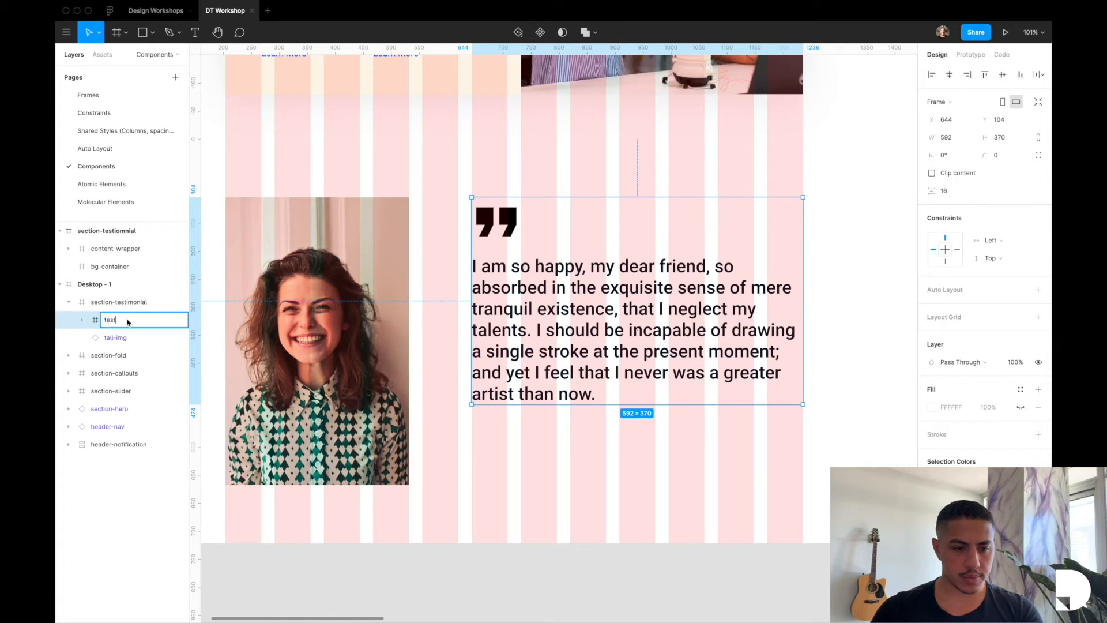
type("iomonial-wrapper")
key("Return")
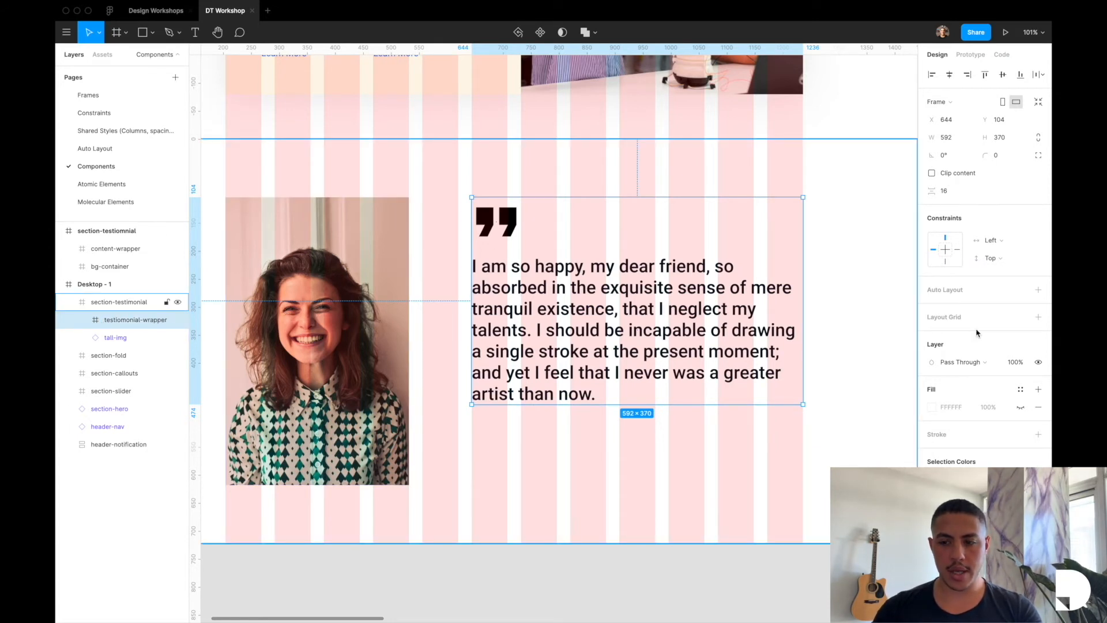
- Apply vertical auto layout to testiomonial-wrapper and duplicate the quote text inside it
left_click(1038, 290)
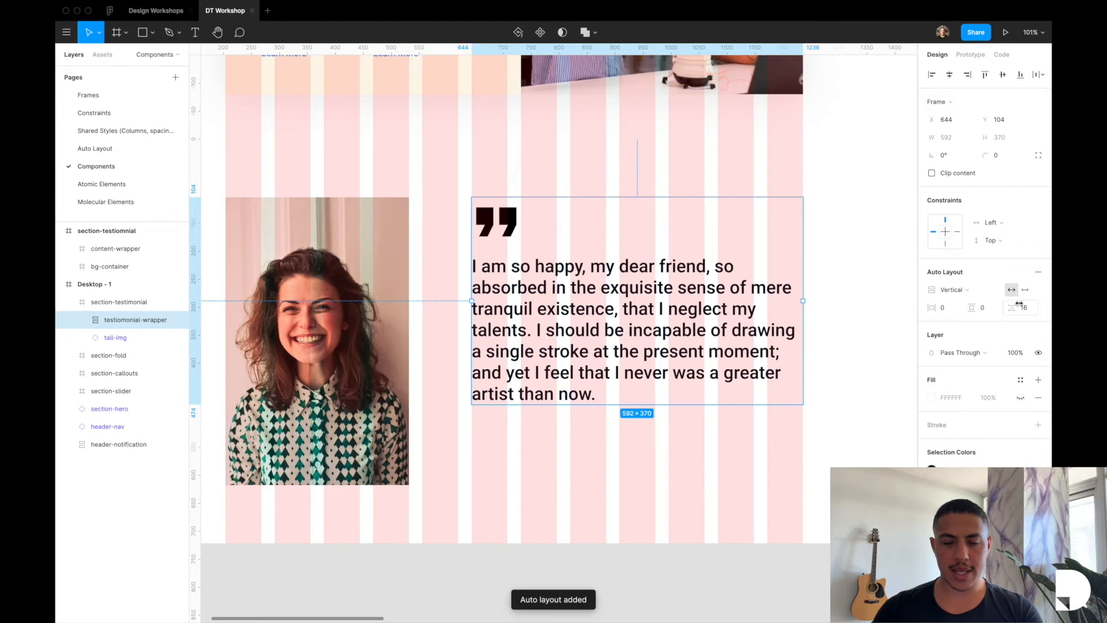
left_click(531, 353)
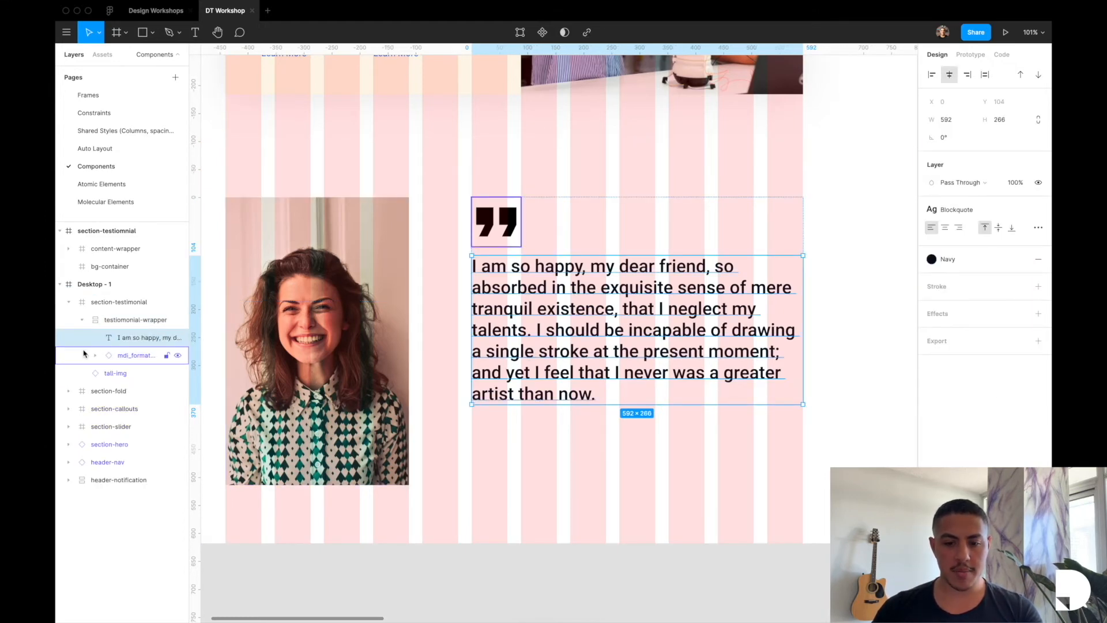
key("super+d")
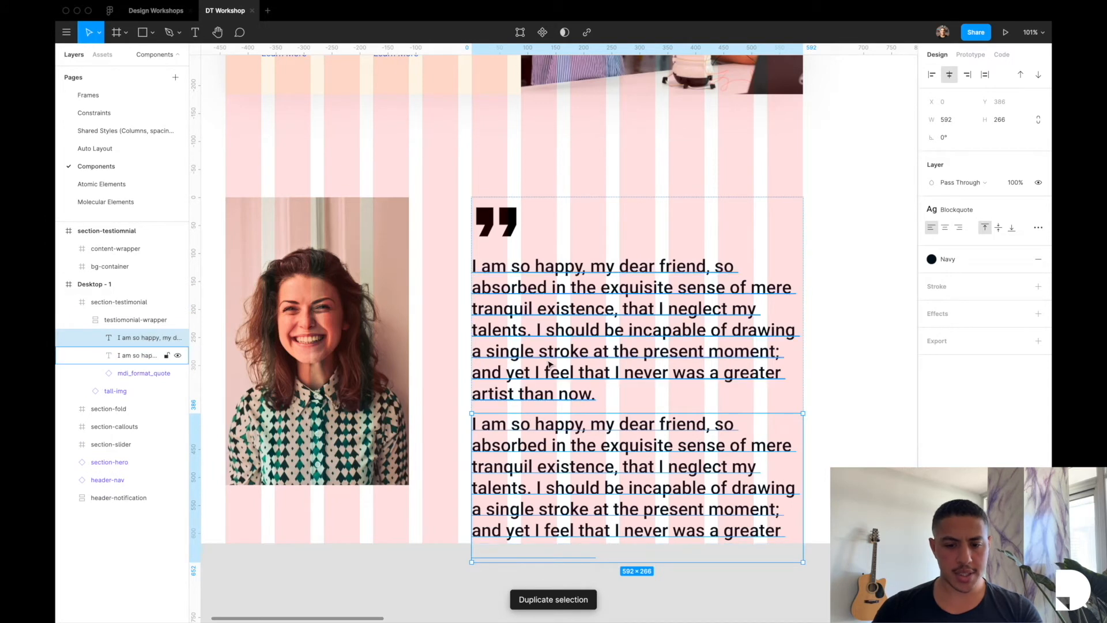
- Undo the duplication of the quote text in testiomonial-wrapper and check the local components for a reusable description element
key("super+z")
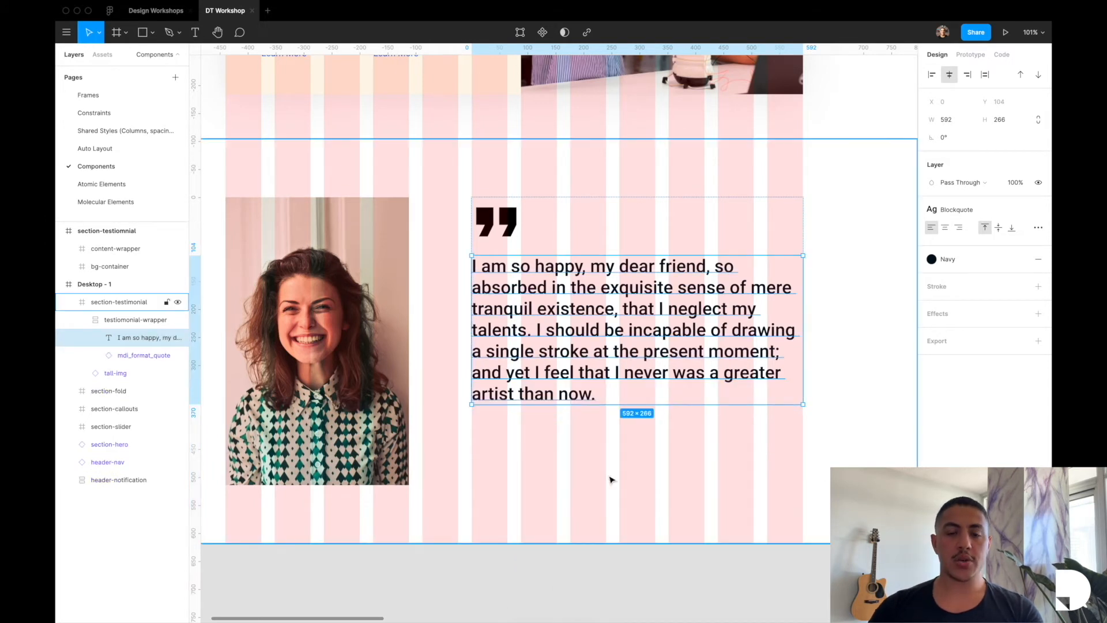
left_click(669, 472)
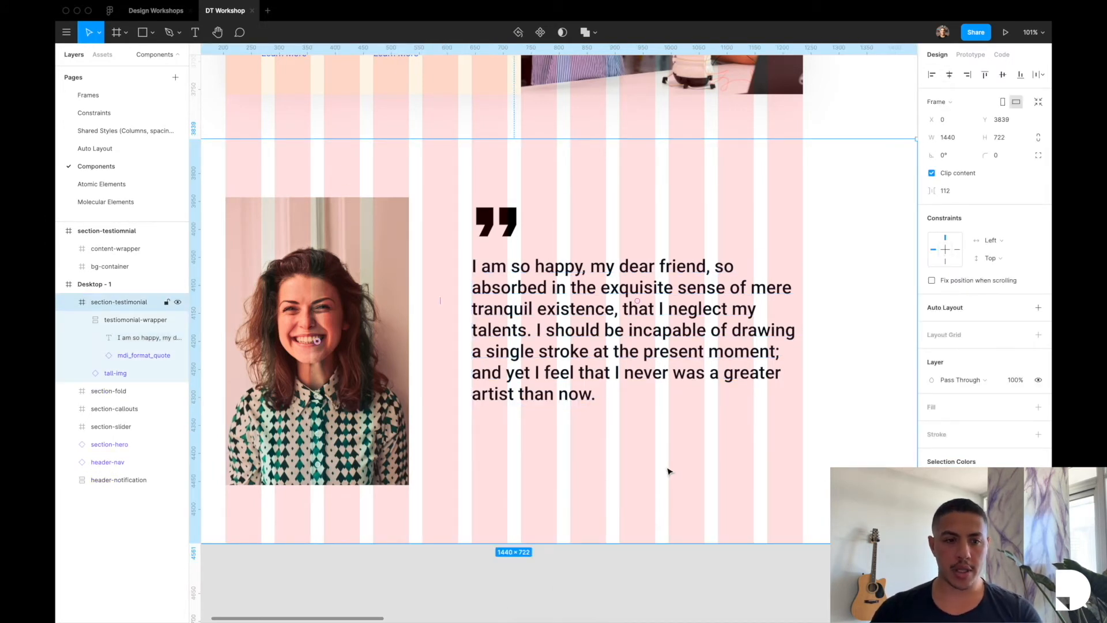
left_click(103, 53)
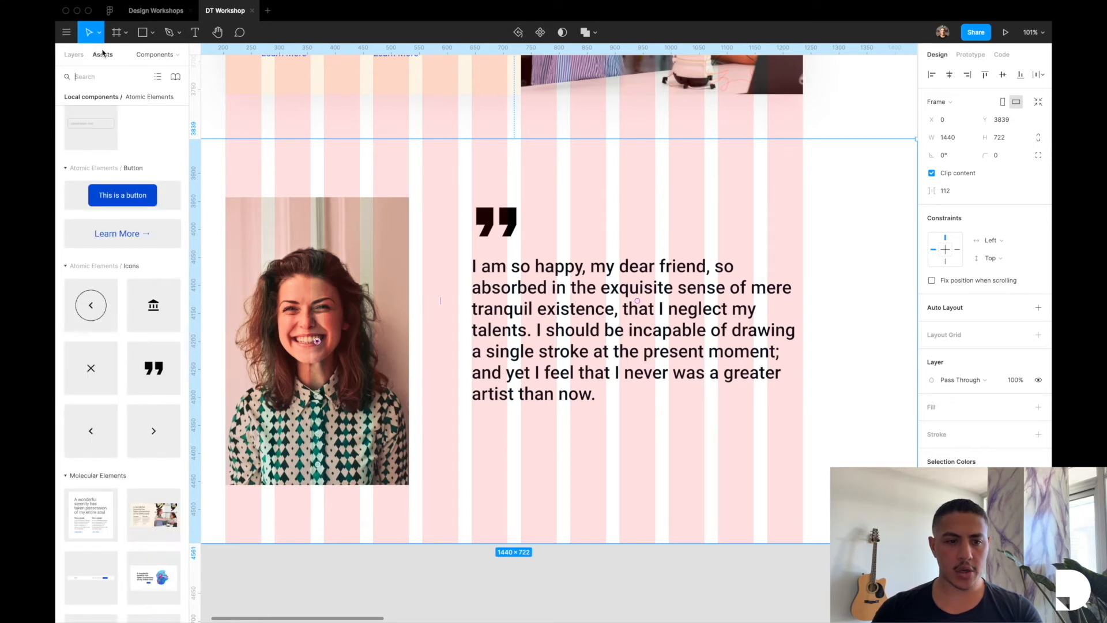
scroll(95, 172, "up", 3)
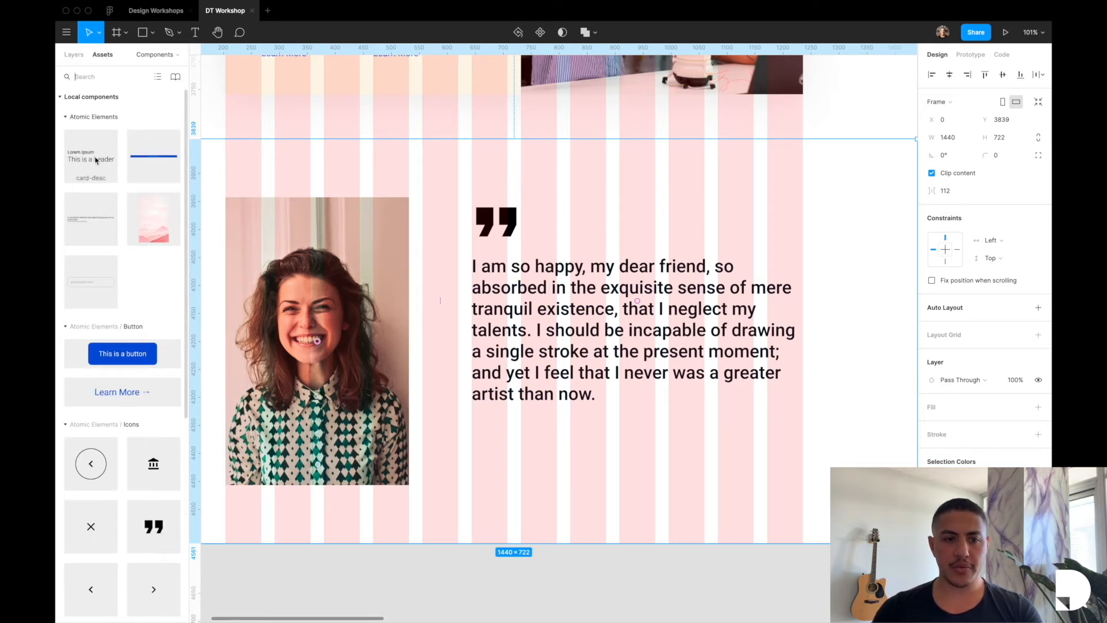
left_click(73, 54)
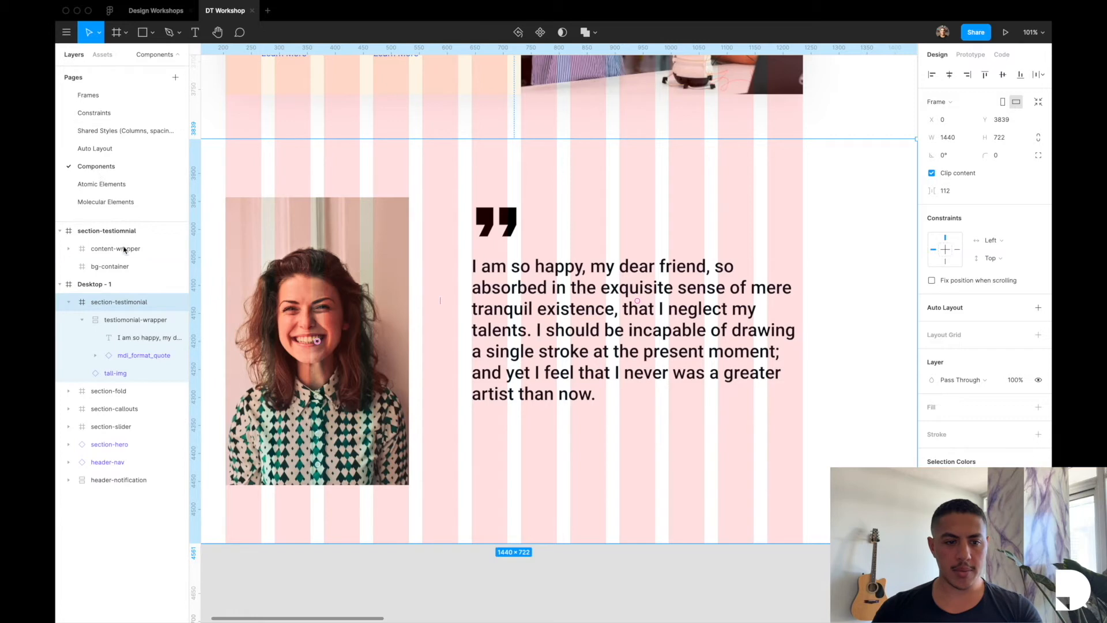
- Rename the card-desc master component on the Atomic Elements page to img-desc
left_click(121, 184)
scroll(457, 376, "down", 10)
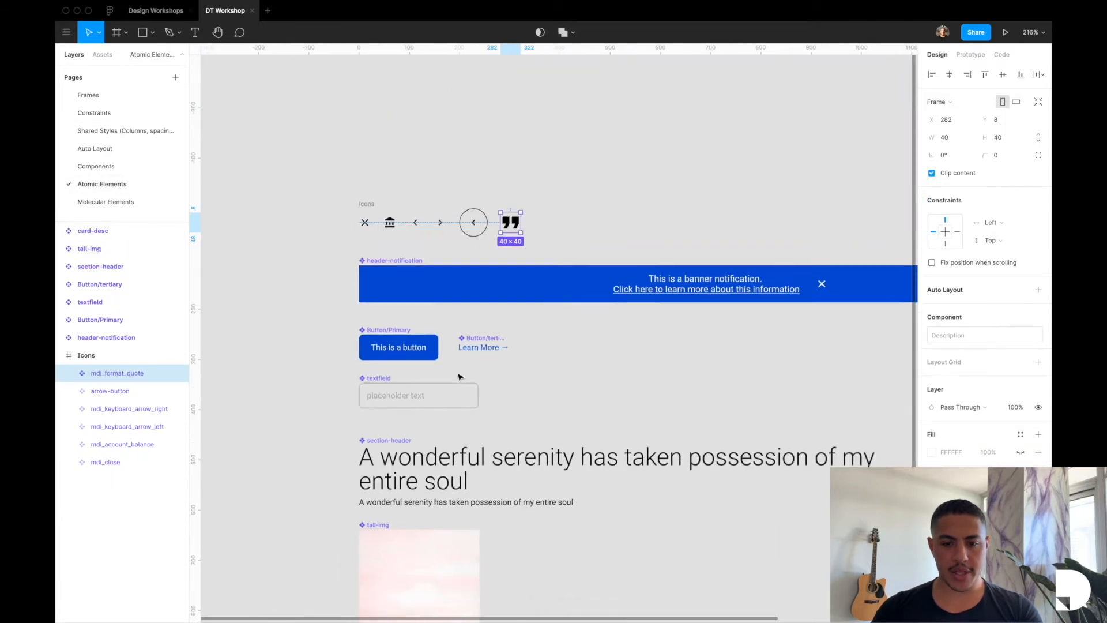
left_click(440, 271)
scroll(440, 271, "up", 5)
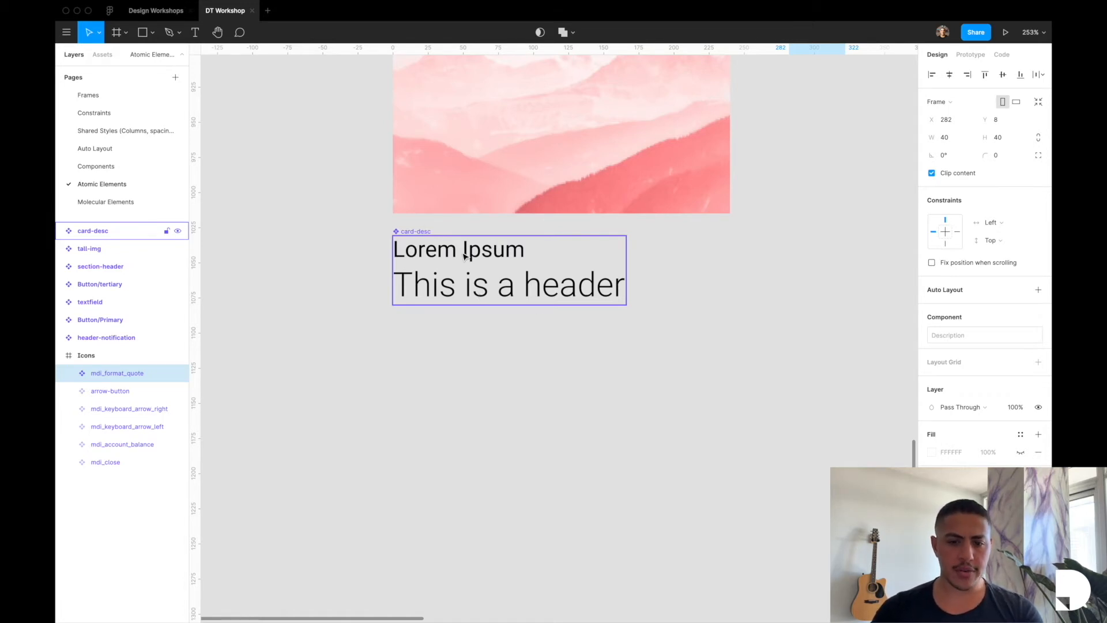
left_click(413, 251)
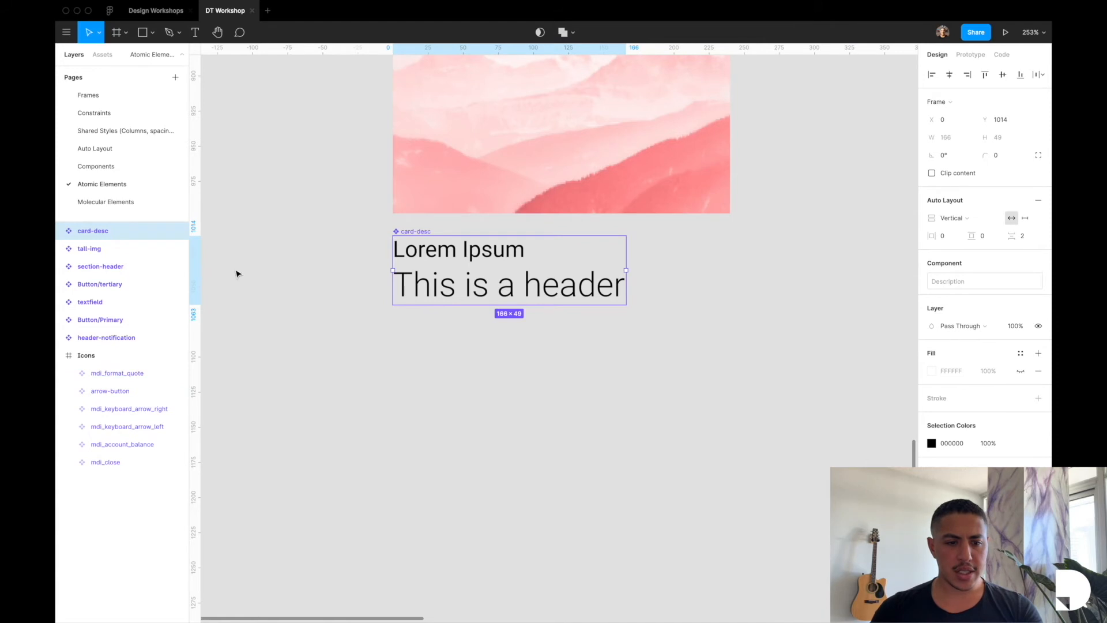
double_click(110, 236)
type("img")
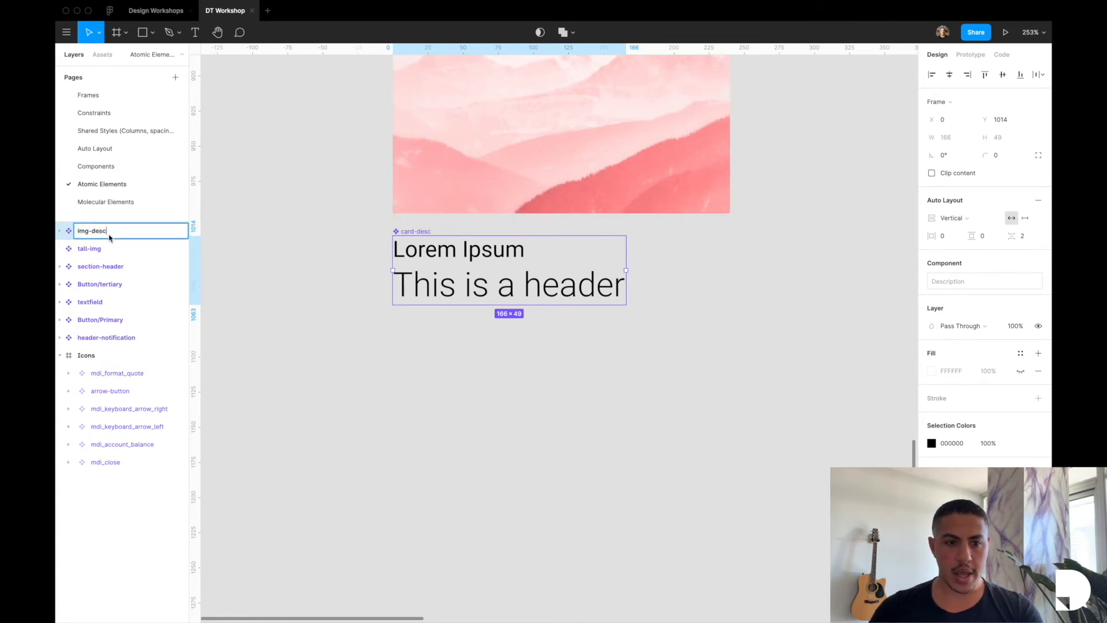
type("-desc")
key("Return")
- Place an img-desc instance from the local components below the quote text on the Components page, nested inside testiomonial-wrapper
left_click(103, 56)
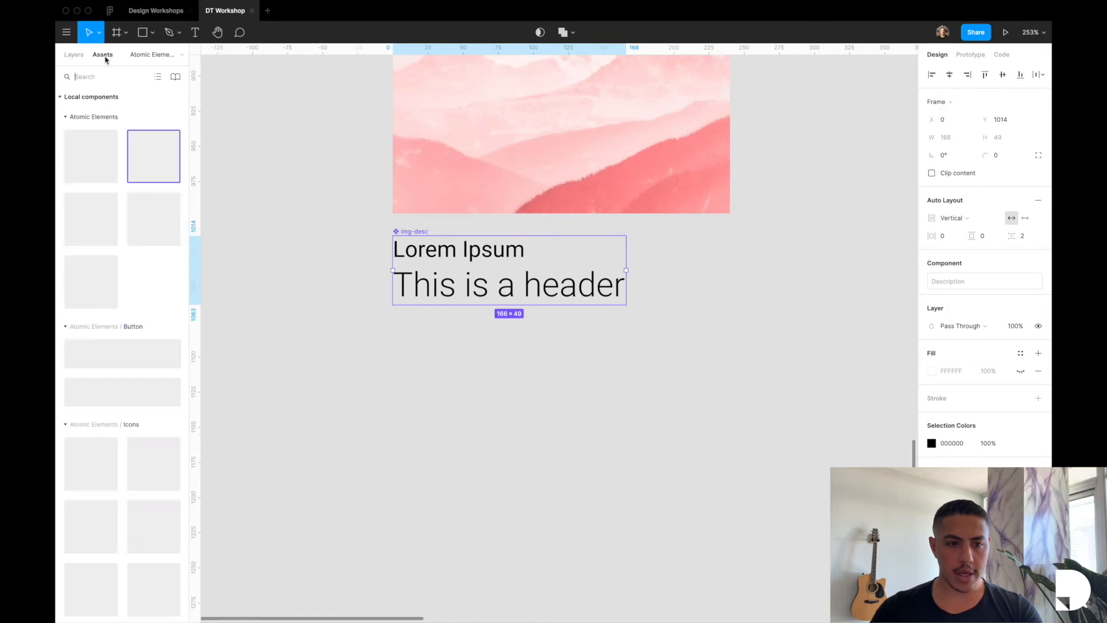
left_click(73, 54)
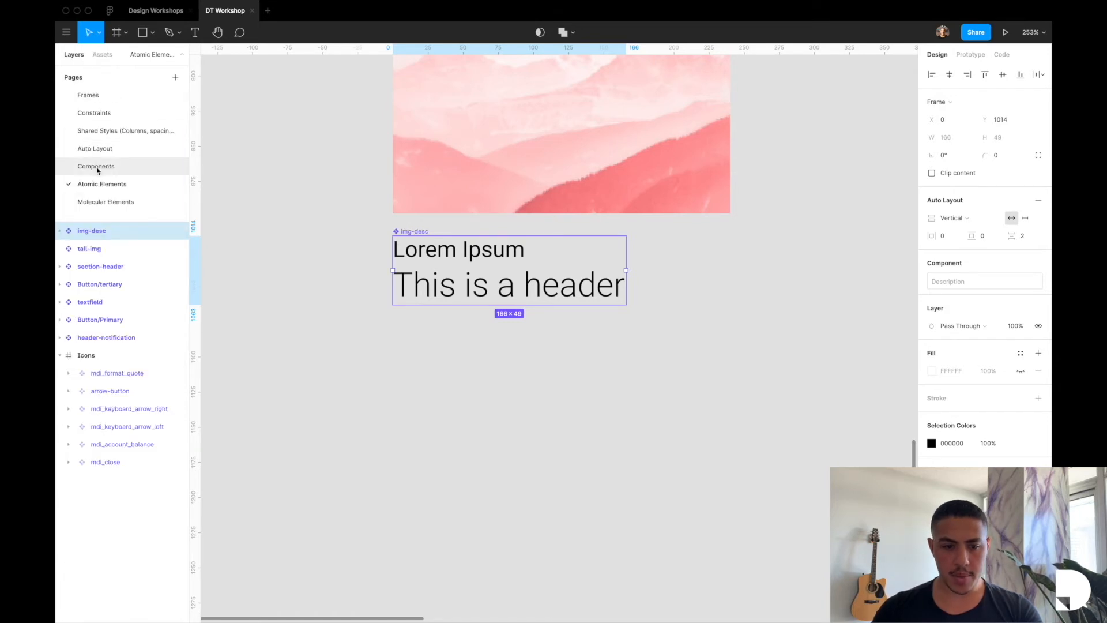
left_click(96, 167)
left_click(106, 322)
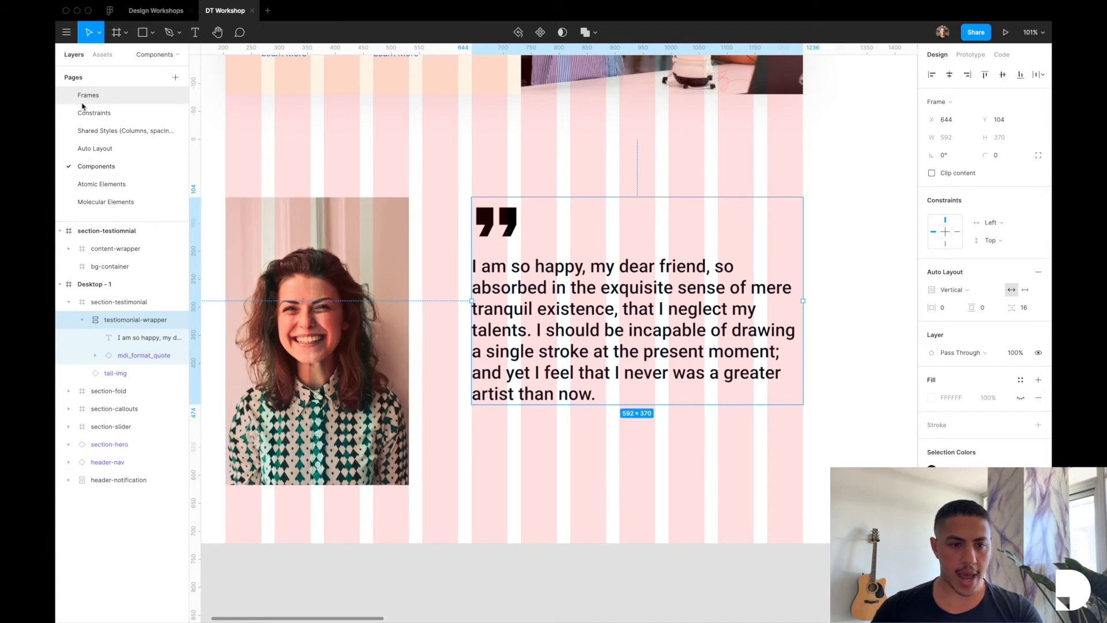
left_click(103, 54)
left_click_drag(152, 162, 494, 422)
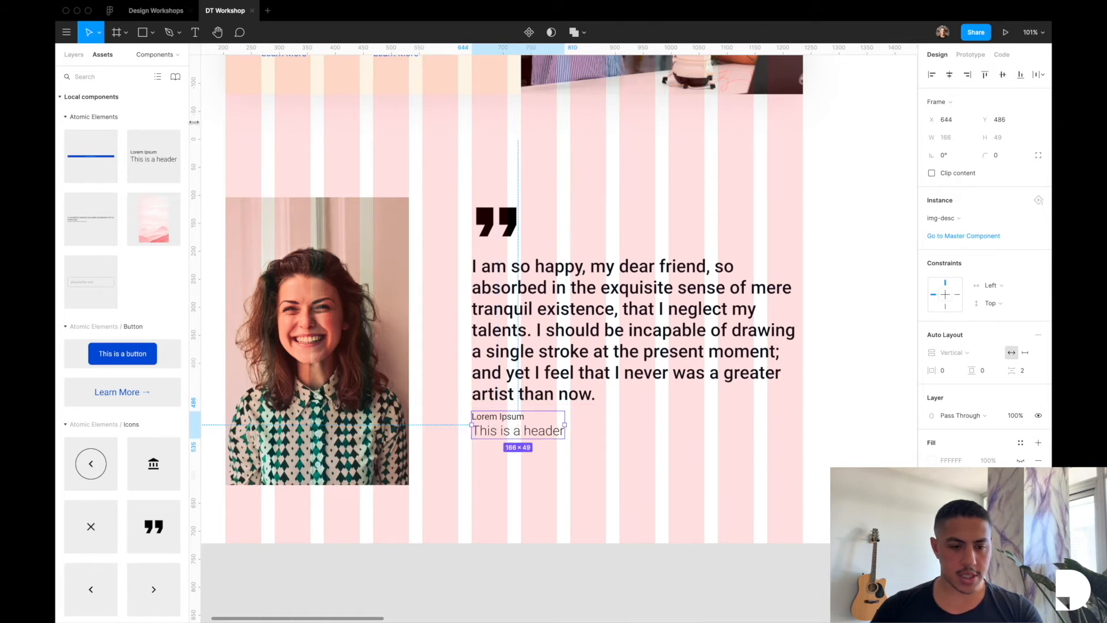
left_click(79, 60)
left_click_drag(153, 321, 153, 340)
scroll(470, 415, "up", 5, "ctrl")
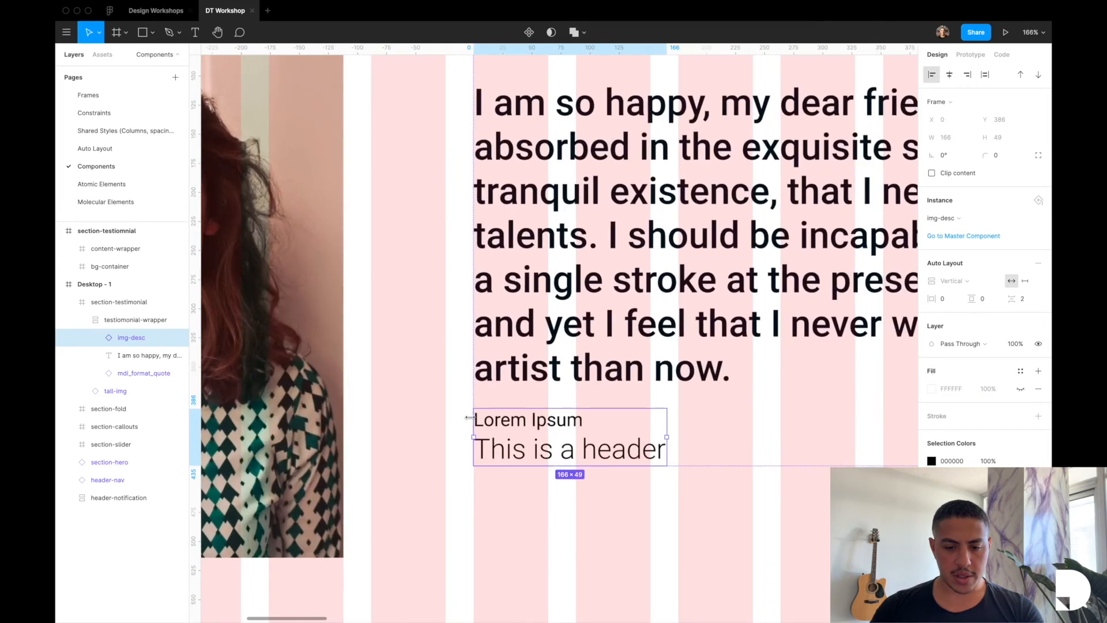
- Replace the Lorem Ipsum line of the img-desc instance with the testimonial author's full name
double_click(528, 422)
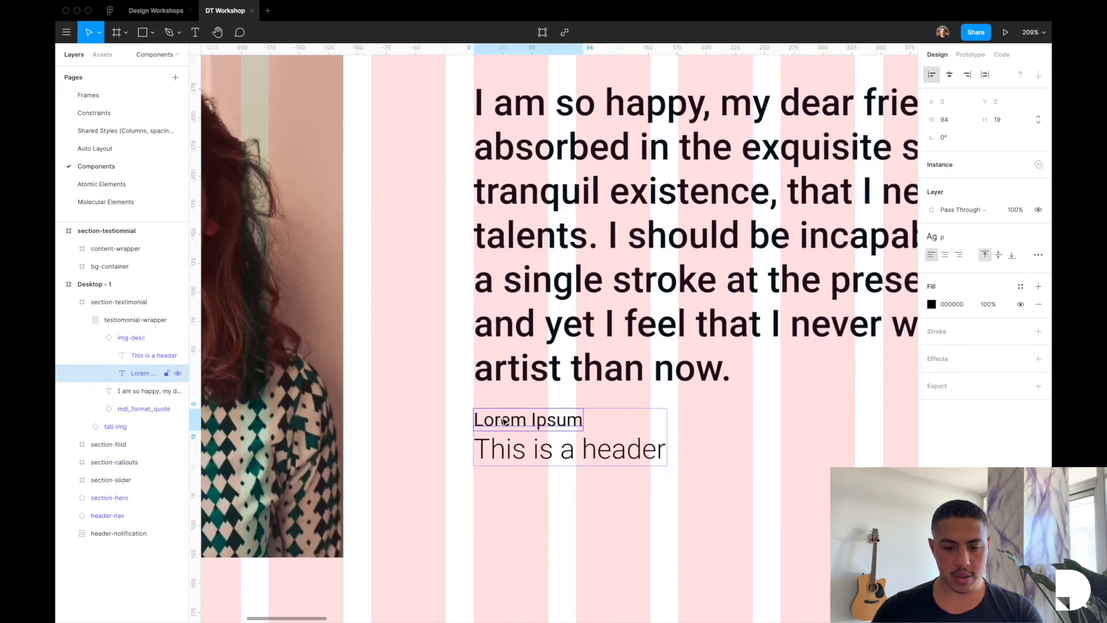
double_click(502, 420)
type("Jo")
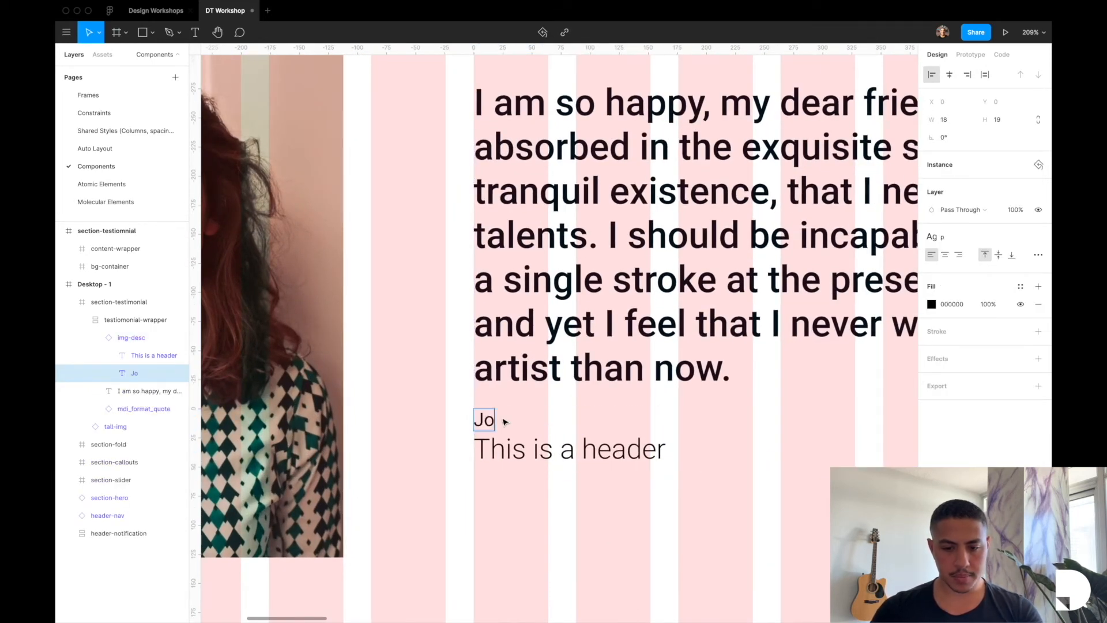
type("ana Doe")
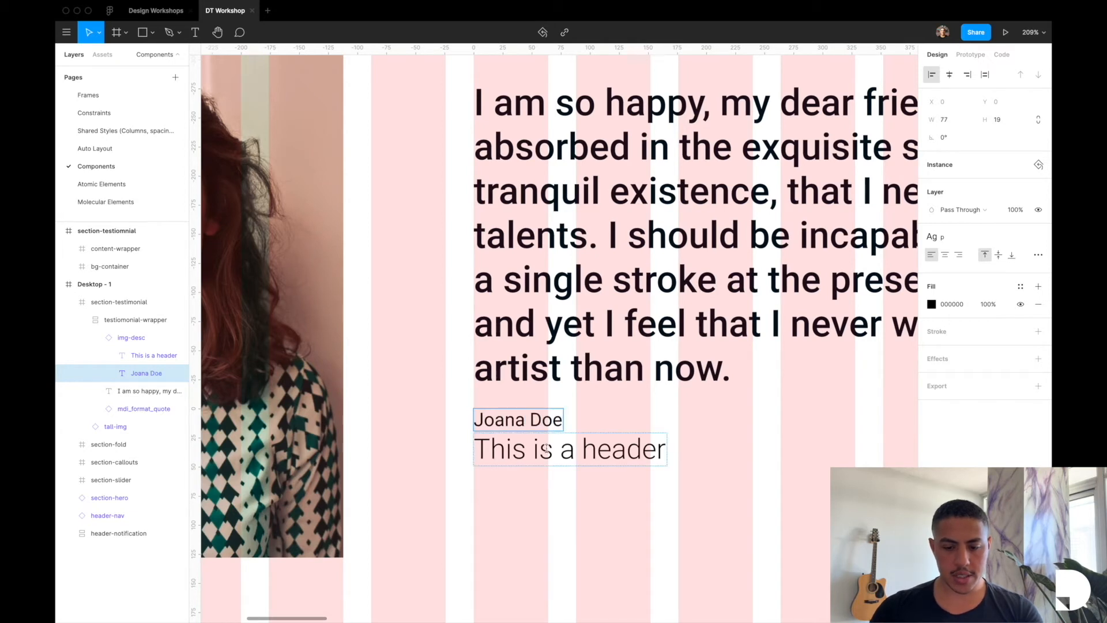
- Replace the "This is a header" line of the img-desc instance with "Marketing Manager, Company"
double_click(546, 449)
type("Makr")
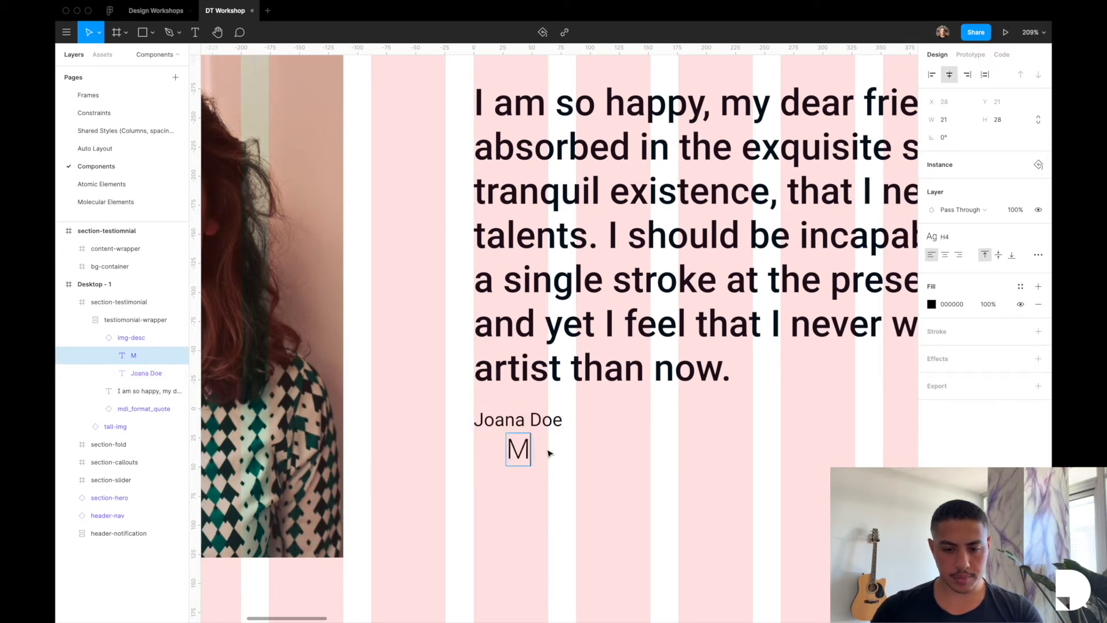
key("BackSpace")
key("BackSpace")
type("rketing")
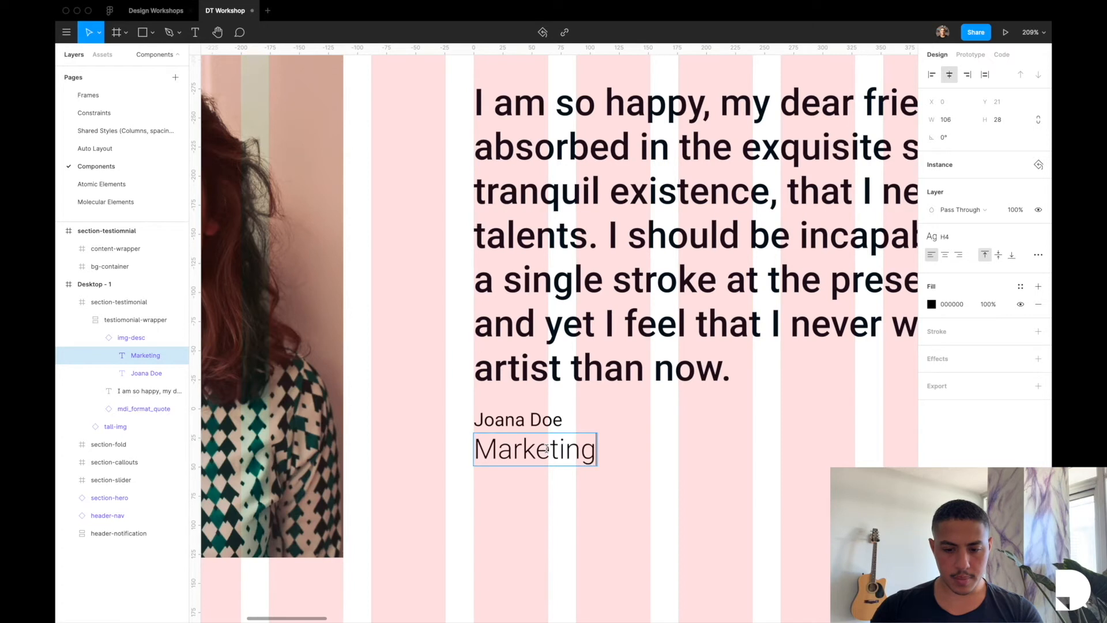
type(" Managet,")
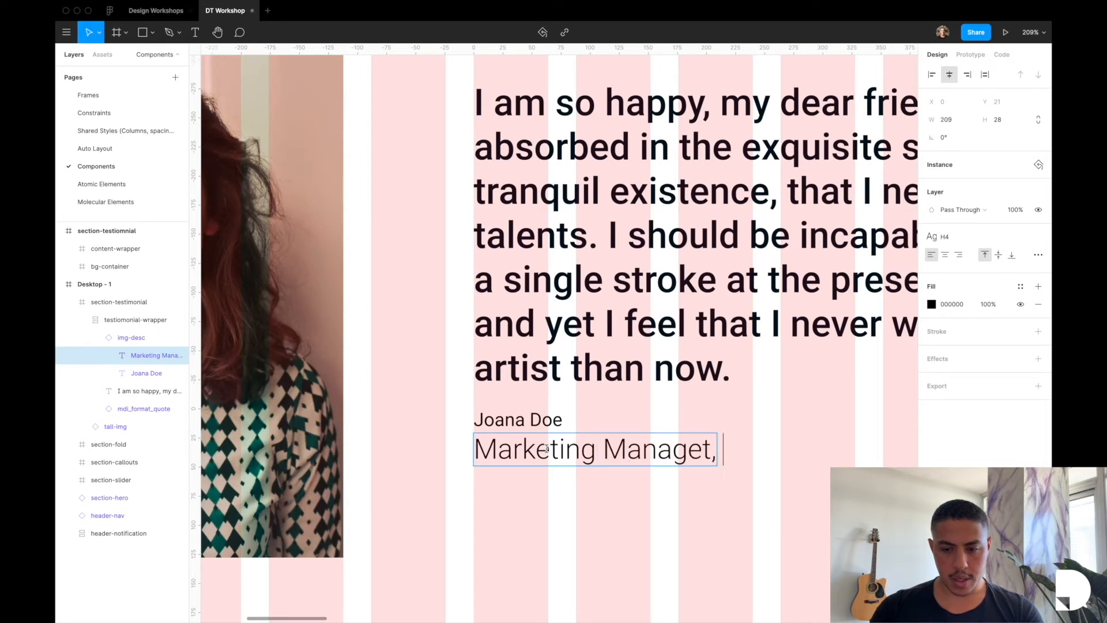
key("BackSpace")
type("r, Com")
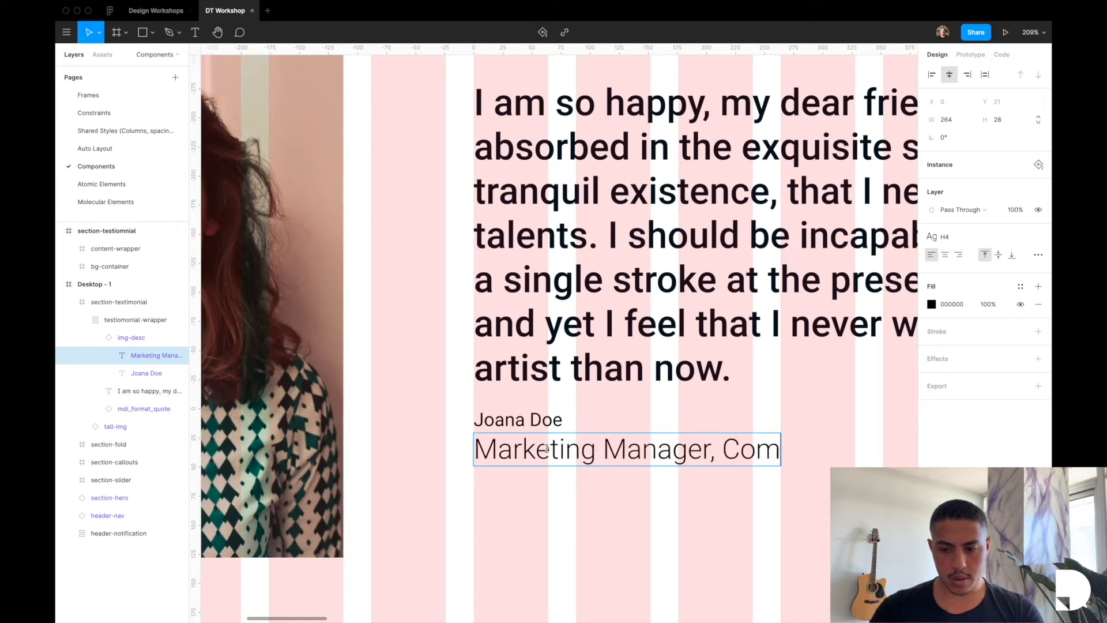
type("pany")
left_click(544, 527)
key("shift+2")
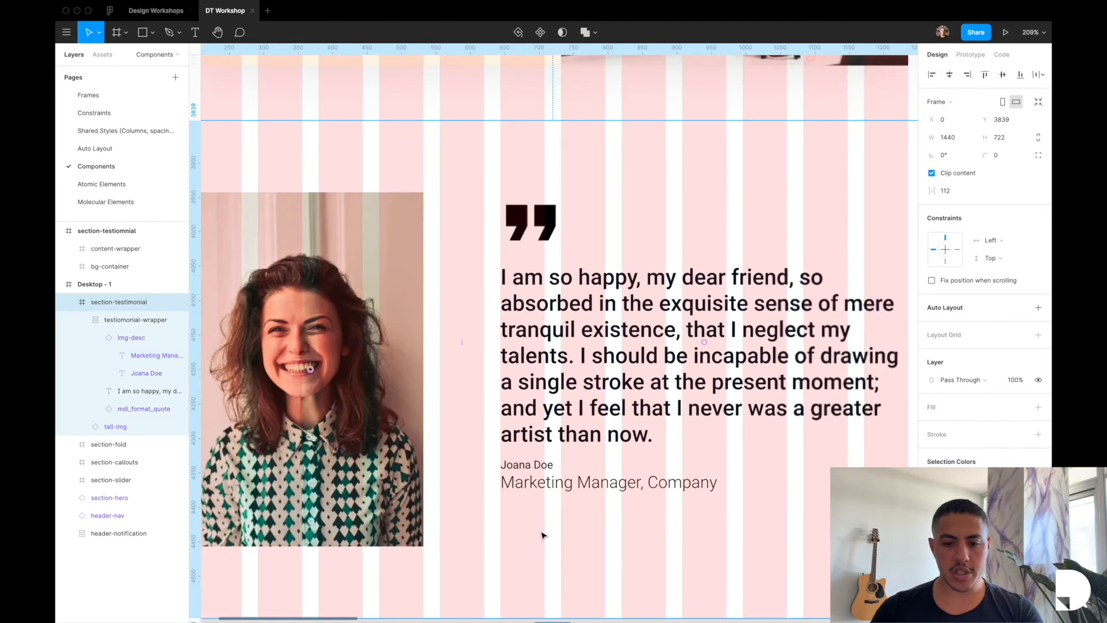
- Detach the p text style from the author's name and apply the Subtitle style to it
left_click(539, 483)
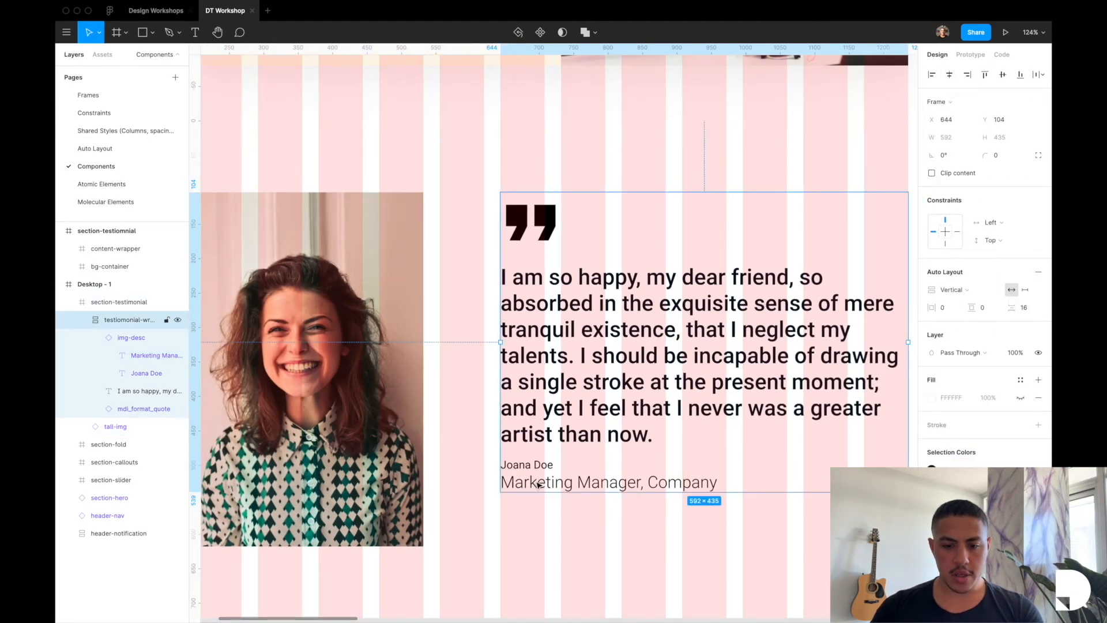
left_click(538, 484)
left_click(535, 468)
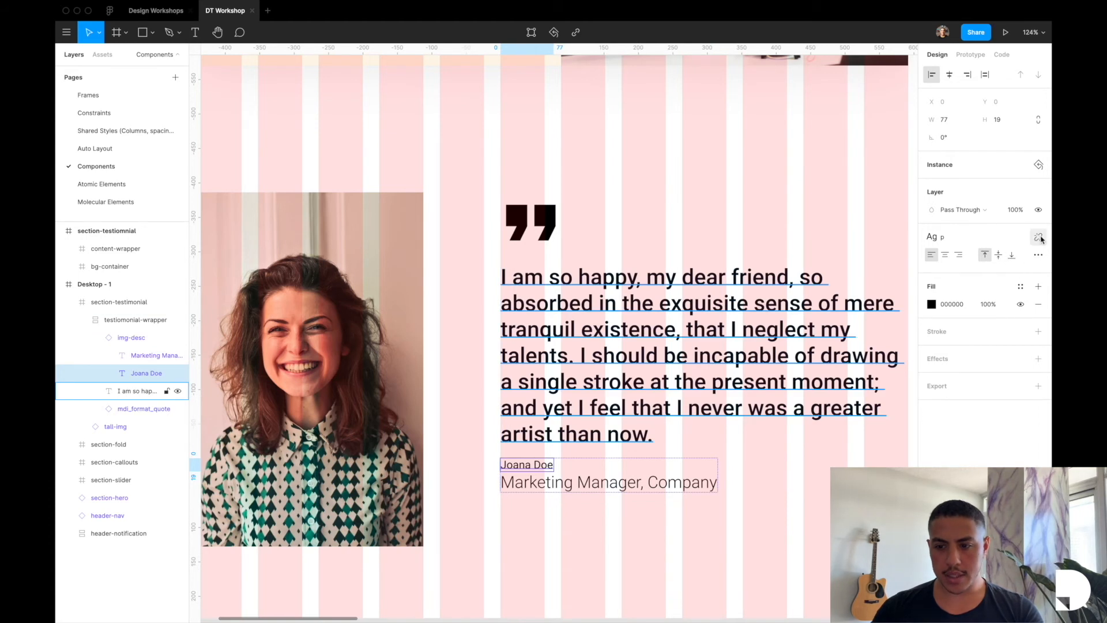
left_click(1038, 238)
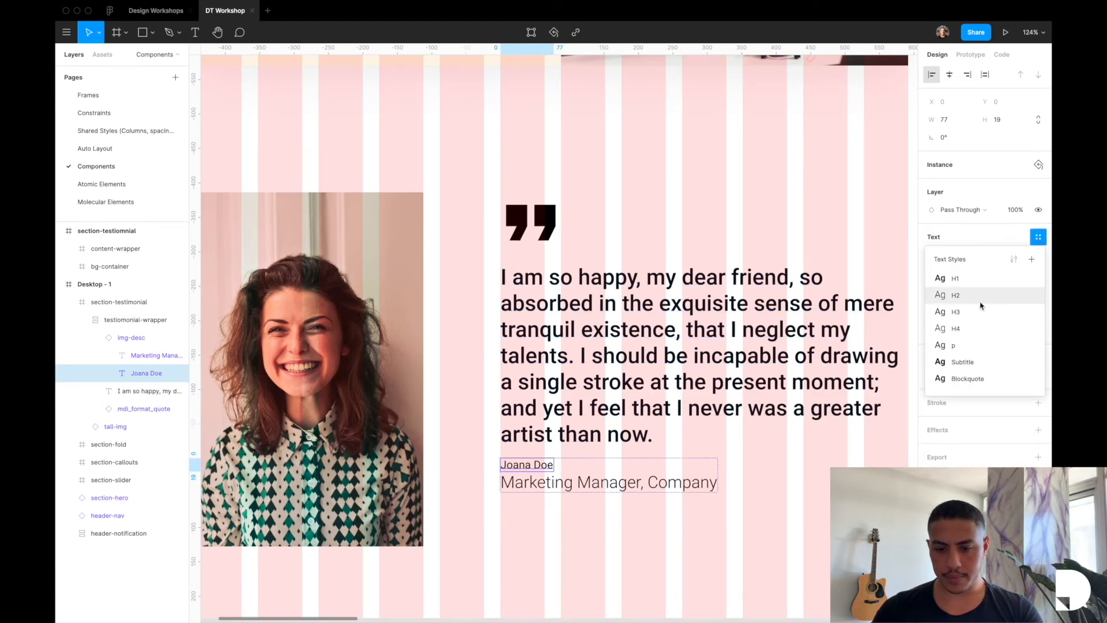
left_click(960, 377)
- Apply the p text style to the "Marketing Manager, Company" line
left_click(656, 486)
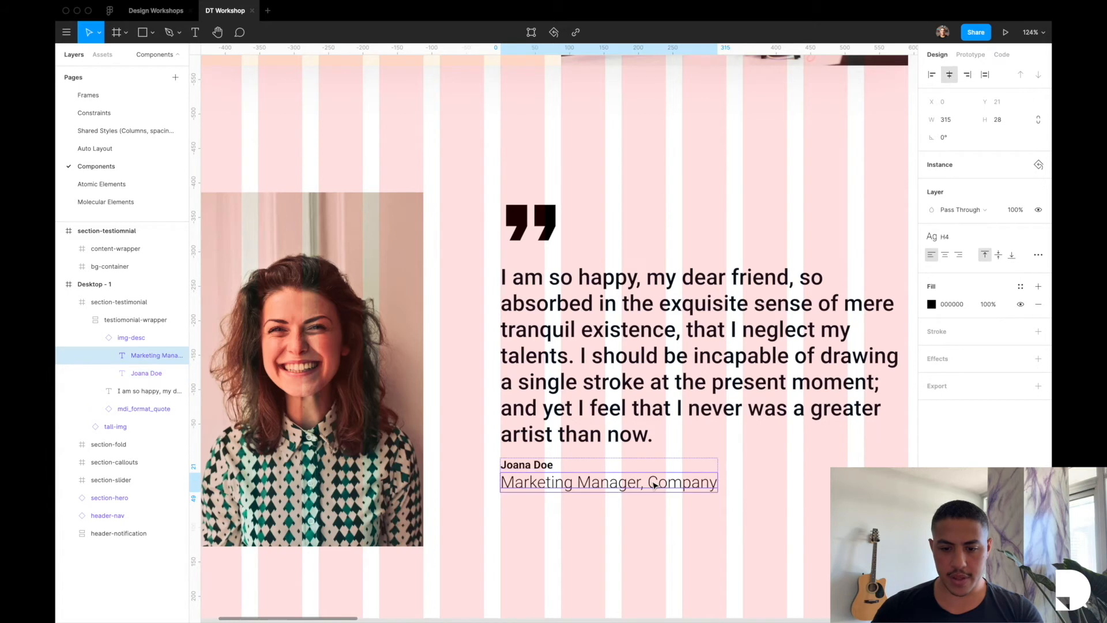
scroll(553, 492, "down", 2)
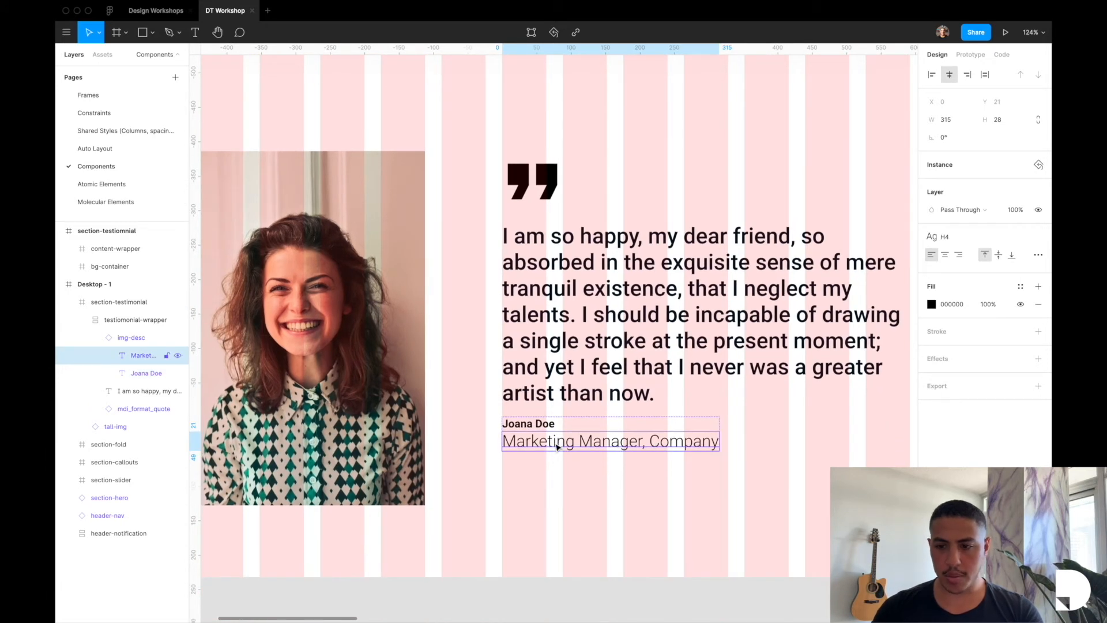
left_click(937, 236)
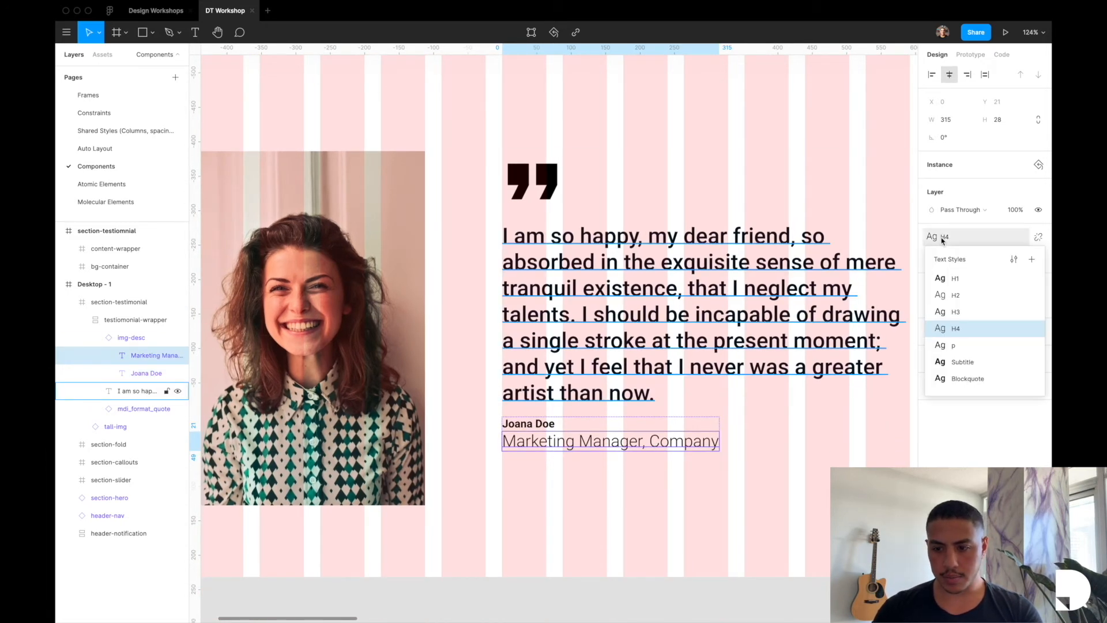
left_click(962, 361)
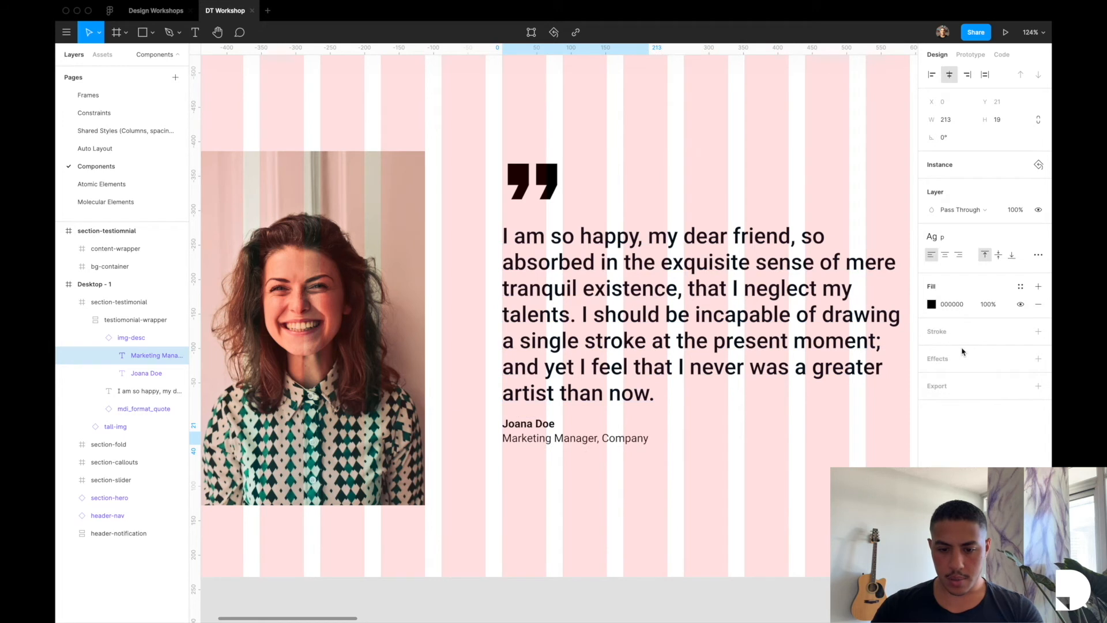
- Apply the shared blue color style to the fill of the author's name
left_click(526, 425)
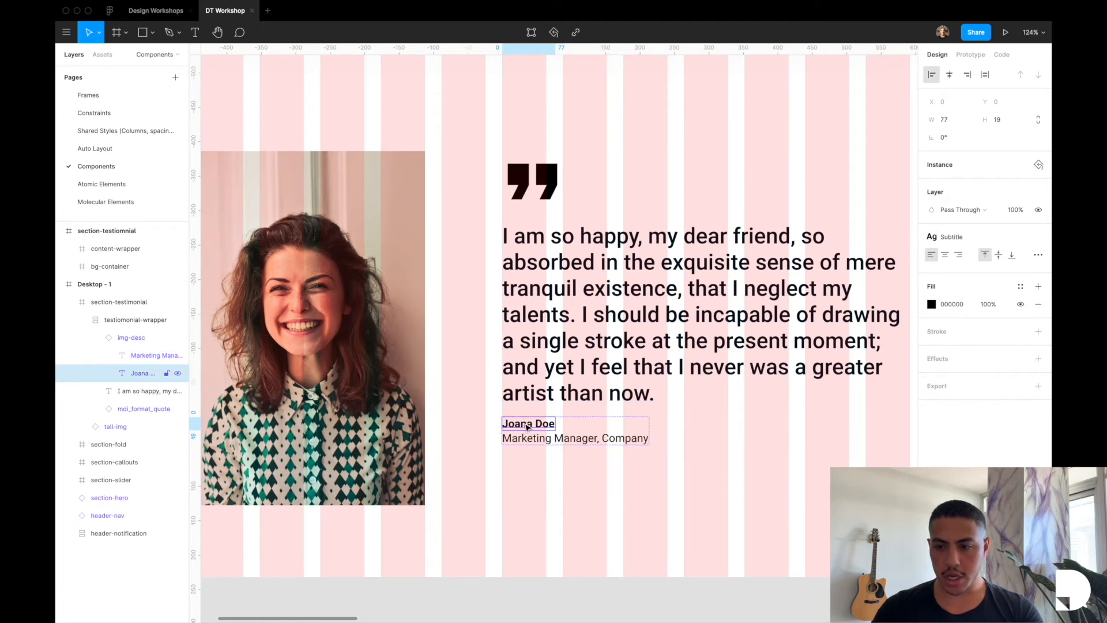
left_click(1020, 286)
left_click(941, 330)
- Apply the Navy color style to the "Marketing Manager, Company" line, detach it and set the fill opacity to 50%
left_click(617, 440)
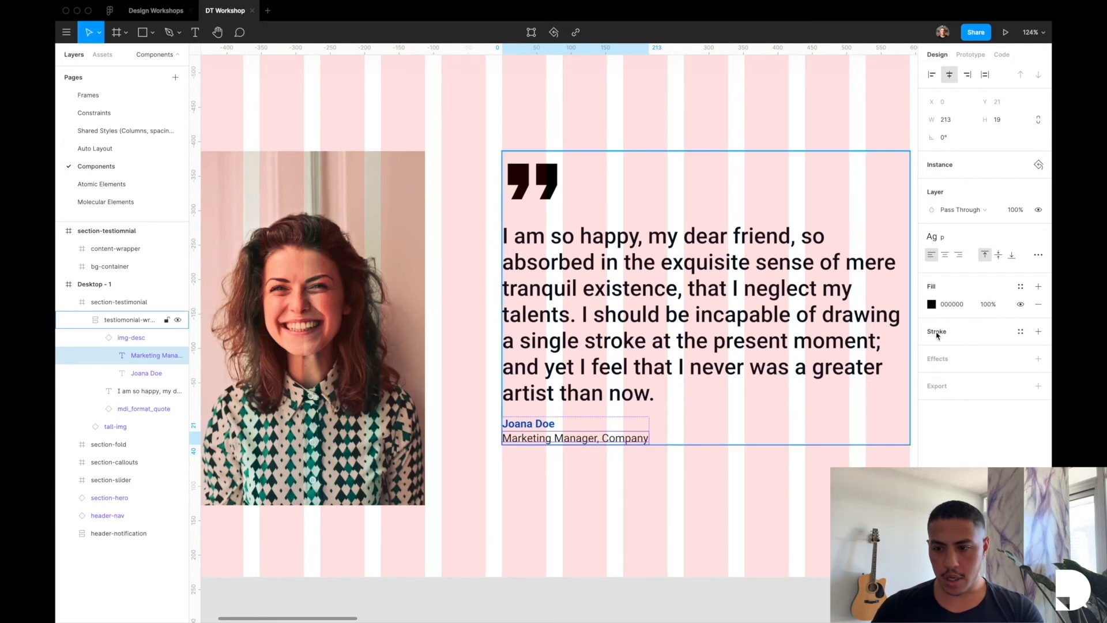
left_click(1020, 286)
left_click(976, 329)
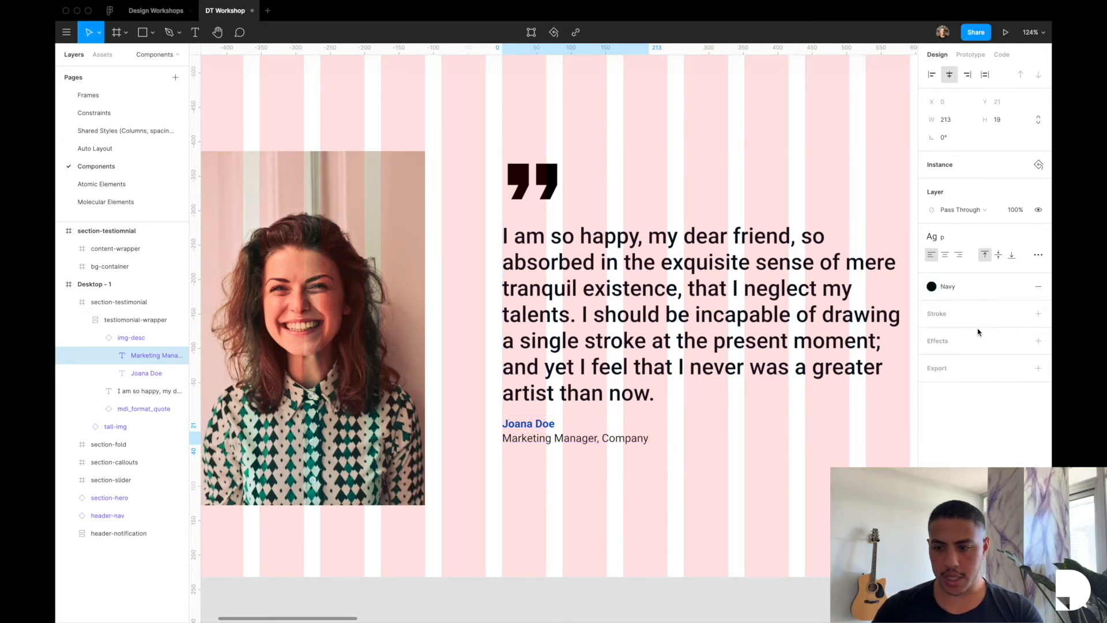
left_click(1021, 287)
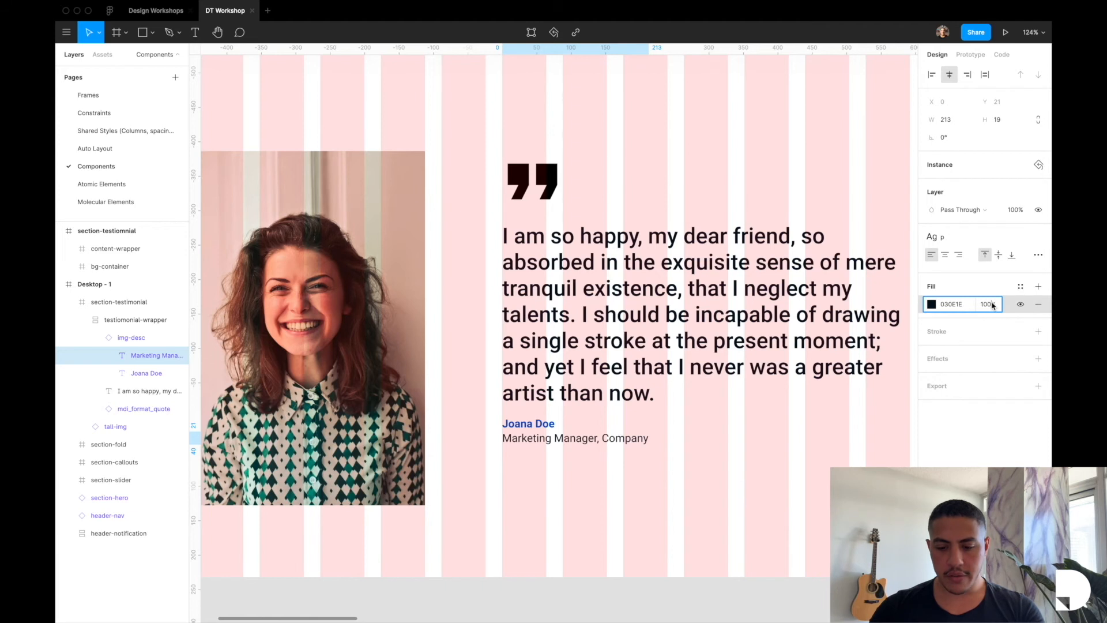
type("50")
key("Return")
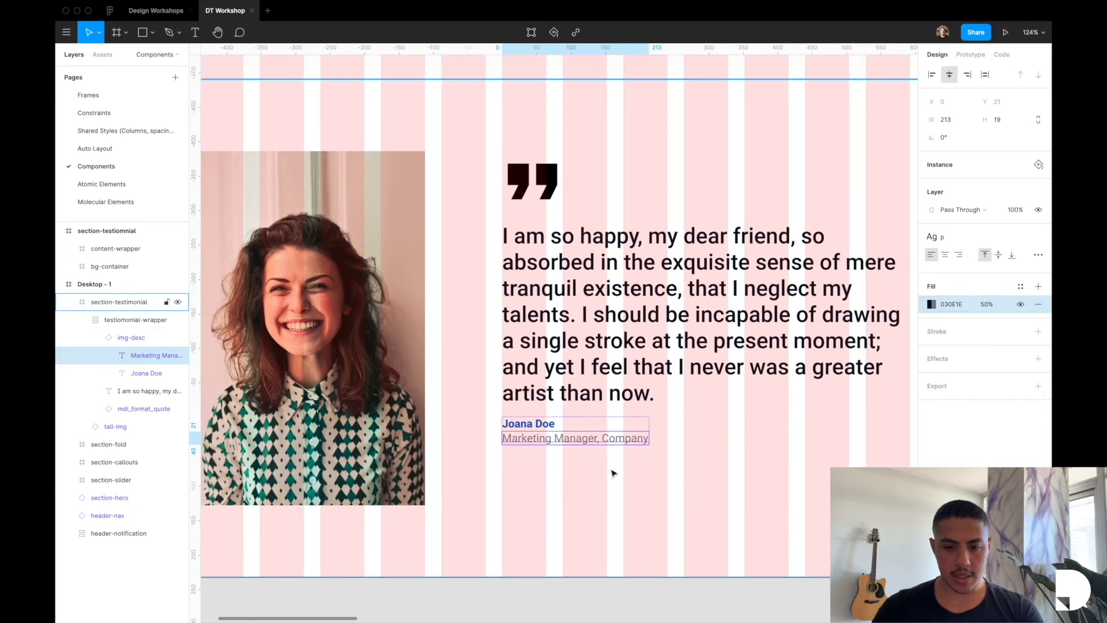
left_click(609, 508)
left_click(522, 418)
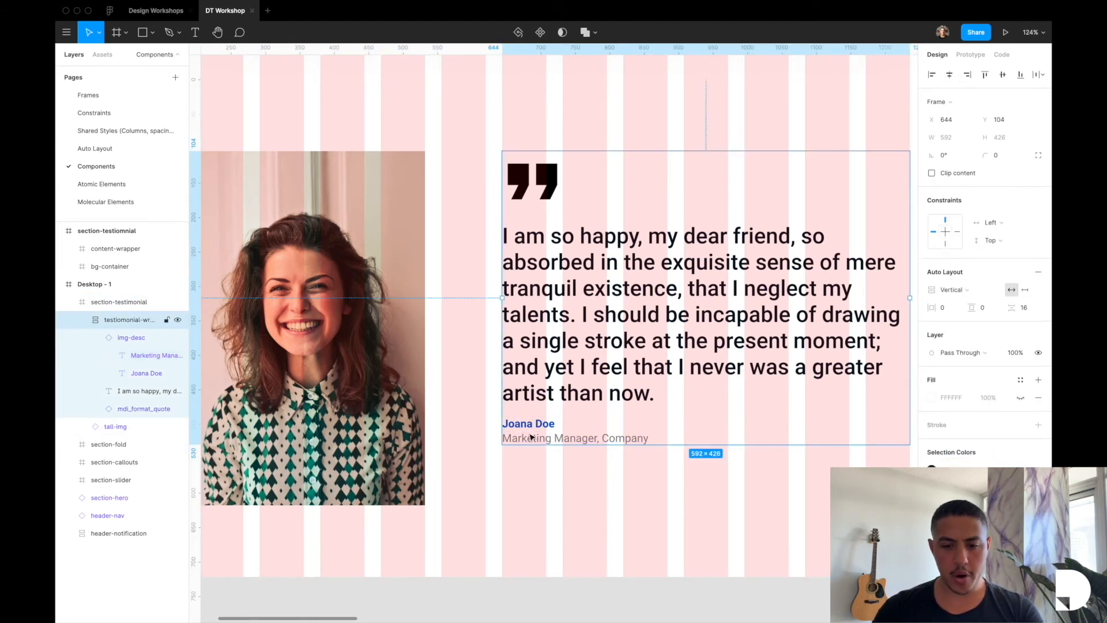
- Measure the spacing between the author description and the quote text above it
left_click(532, 438)
key("alt")
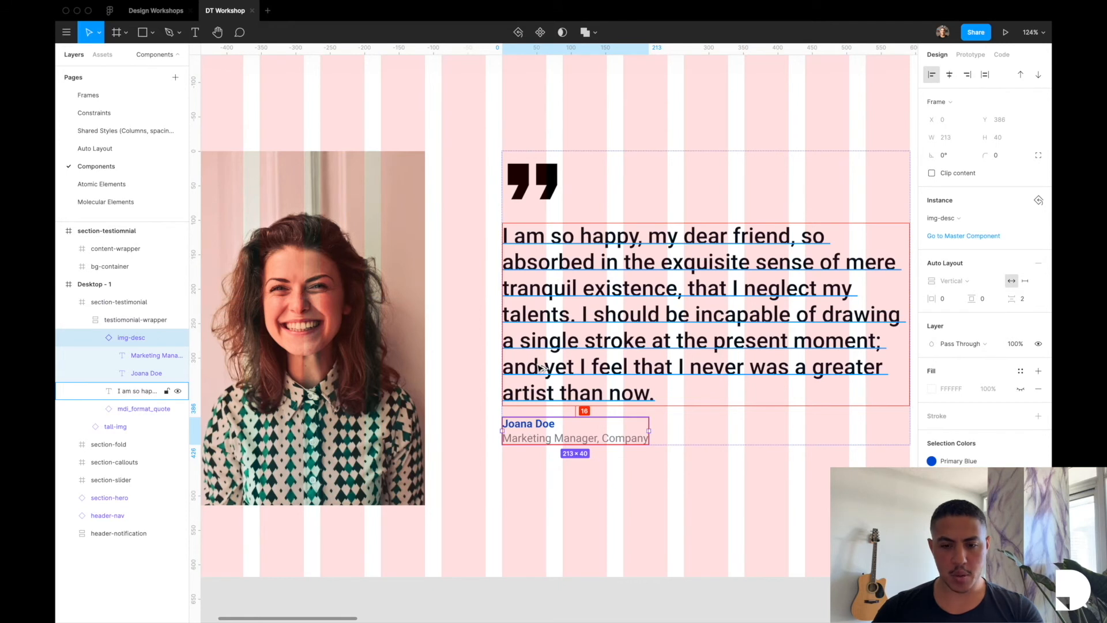
left_click(541, 367)
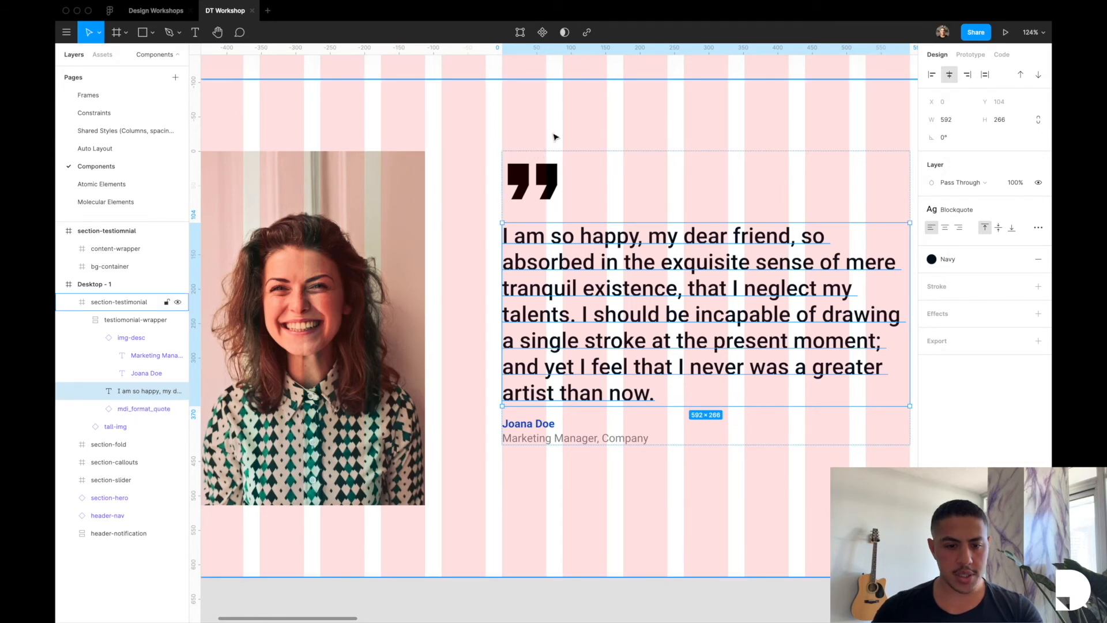
- Align the testimonial text wrapper and the tall-img instance in section-testimonial by their vertical centers
scroll(551, 143, "down", 3)
left_click(96, 339)
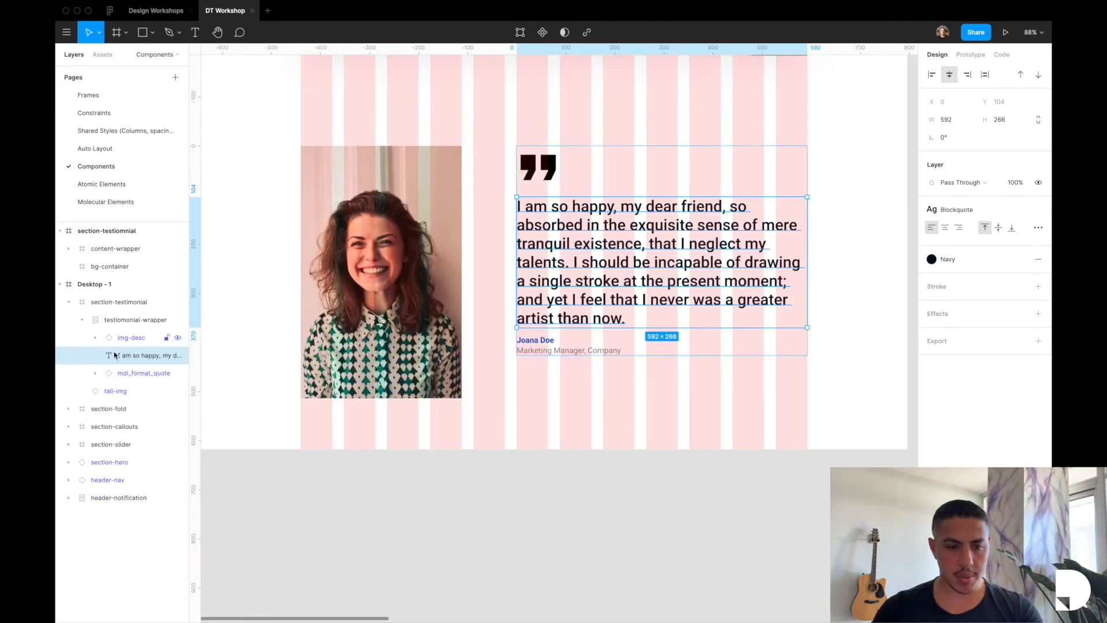
left_click(83, 320)
left_click(122, 321)
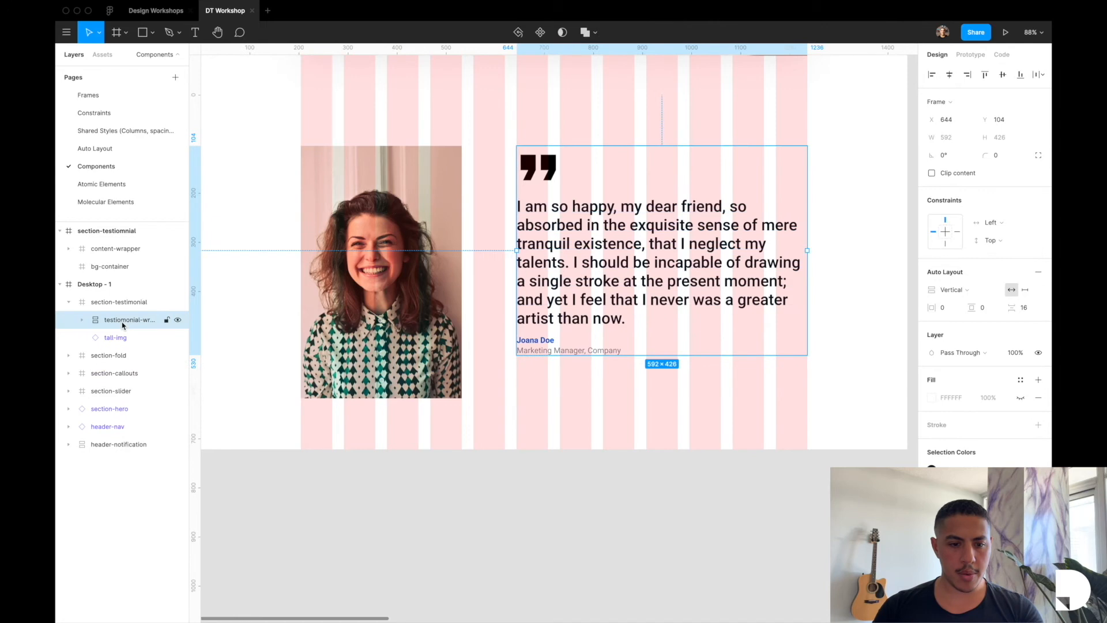
left_click(121, 337, "shift")
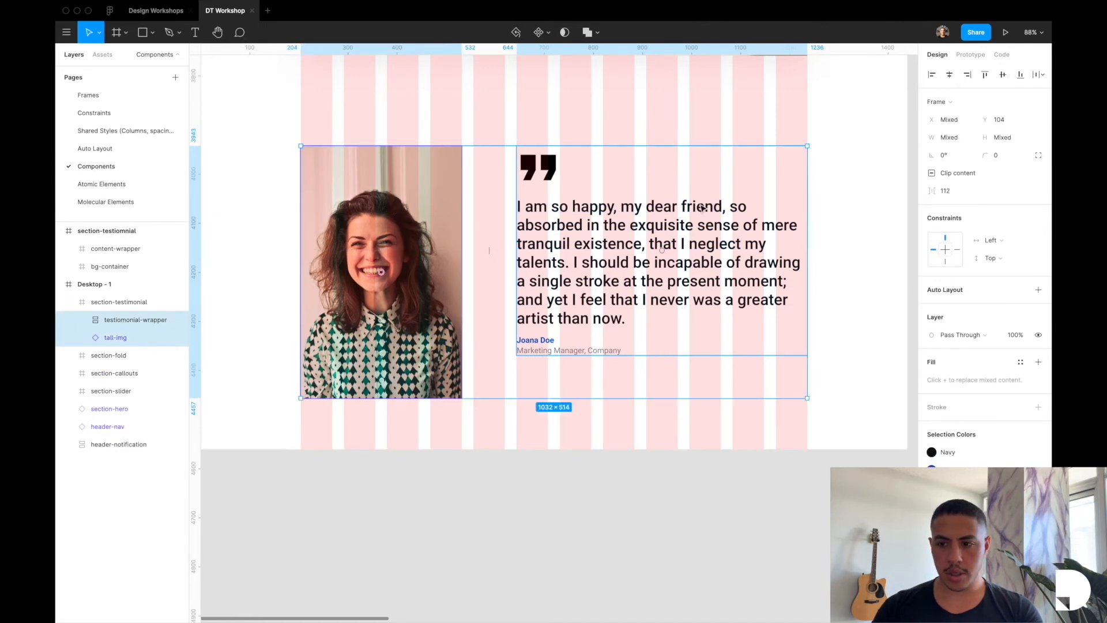
left_click(1003, 75)
- Frame the testimonial text wrapper and tall-img together and name the new frame content-wrapper
scroll(749, 201, "left", 3)
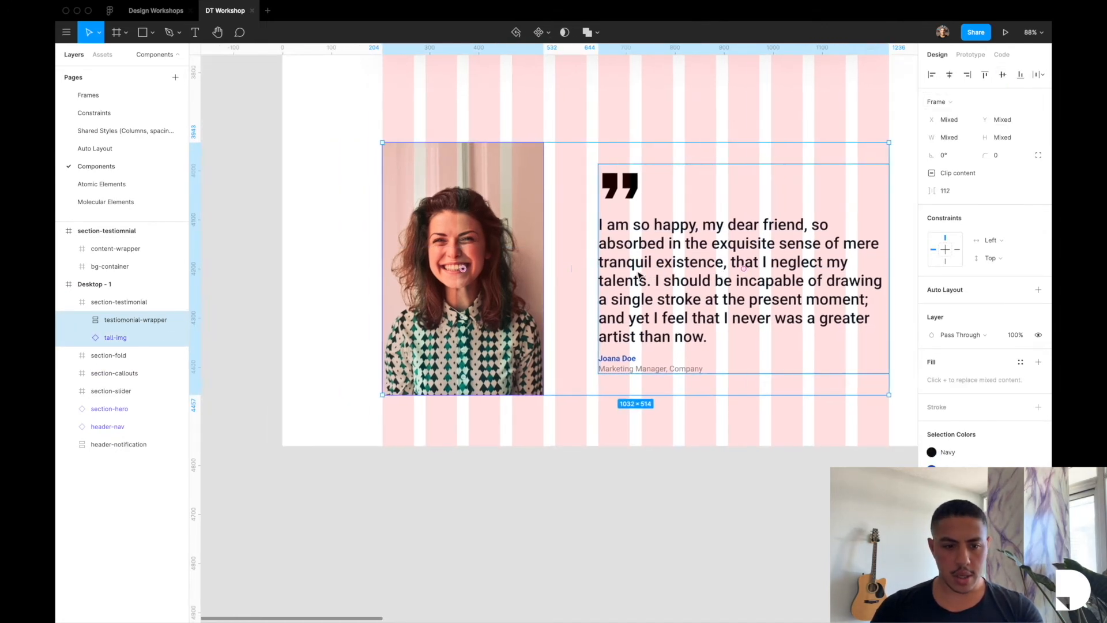
scroll(639, 275, "down", 4, "ctrl")
scroll(416, 331, "up", 2)
scroll(415, 331, "right", 2)
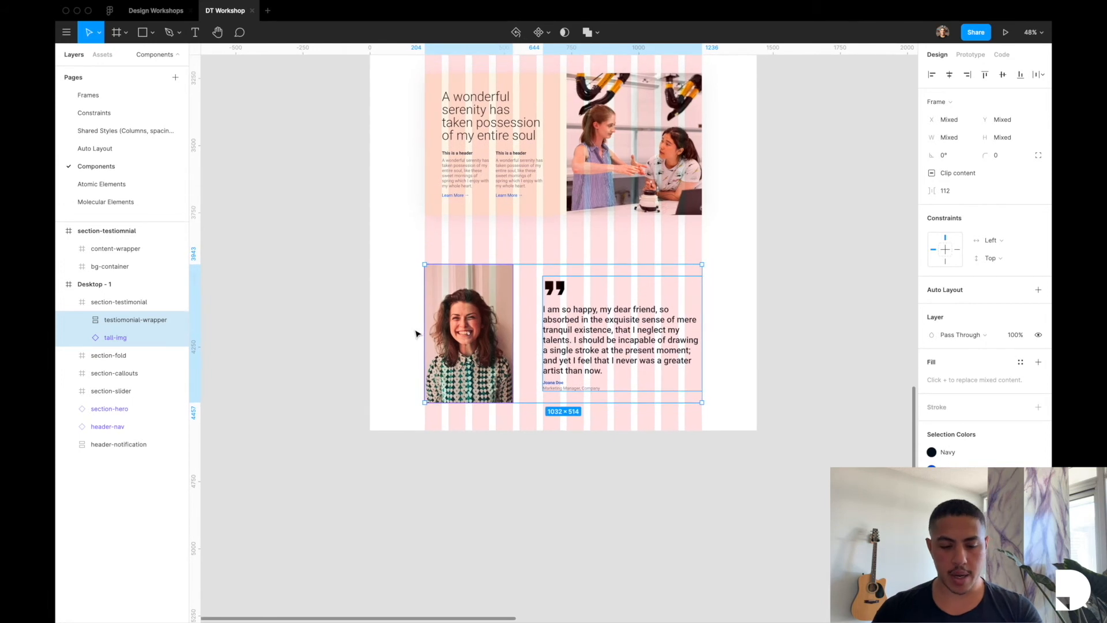
key("alt+super+g")
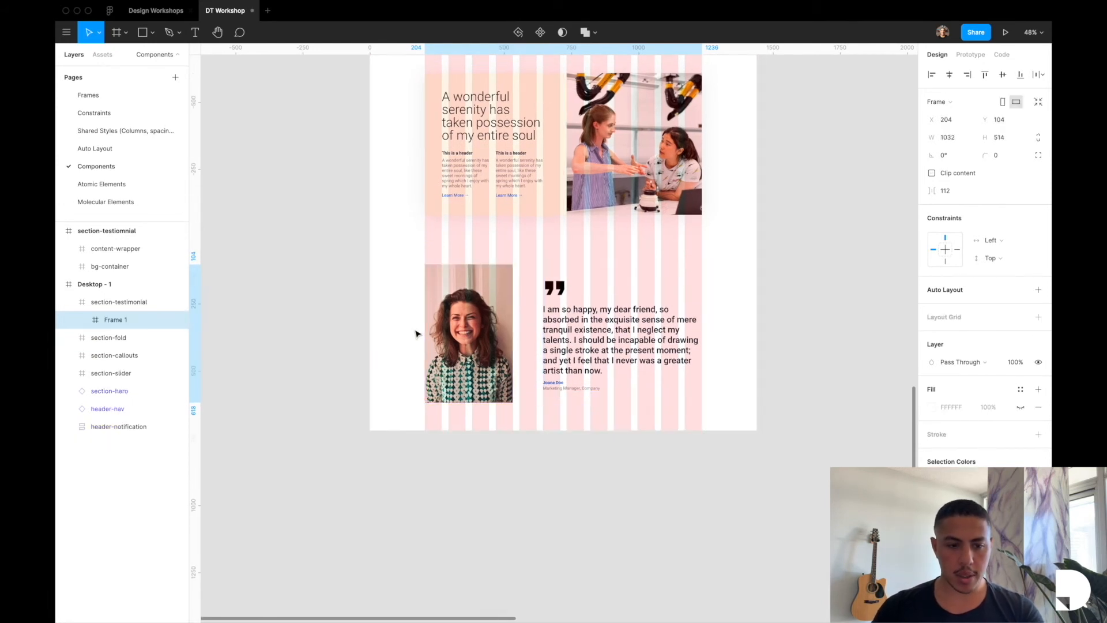
double_click(113, 320)
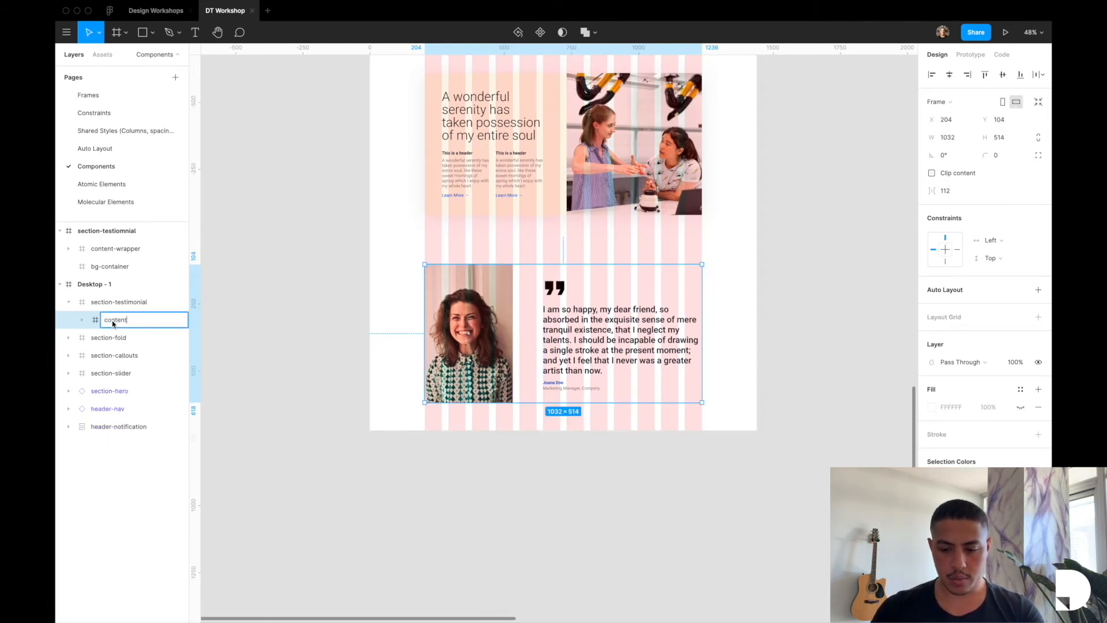
type("content-wrapper")
key("Return")
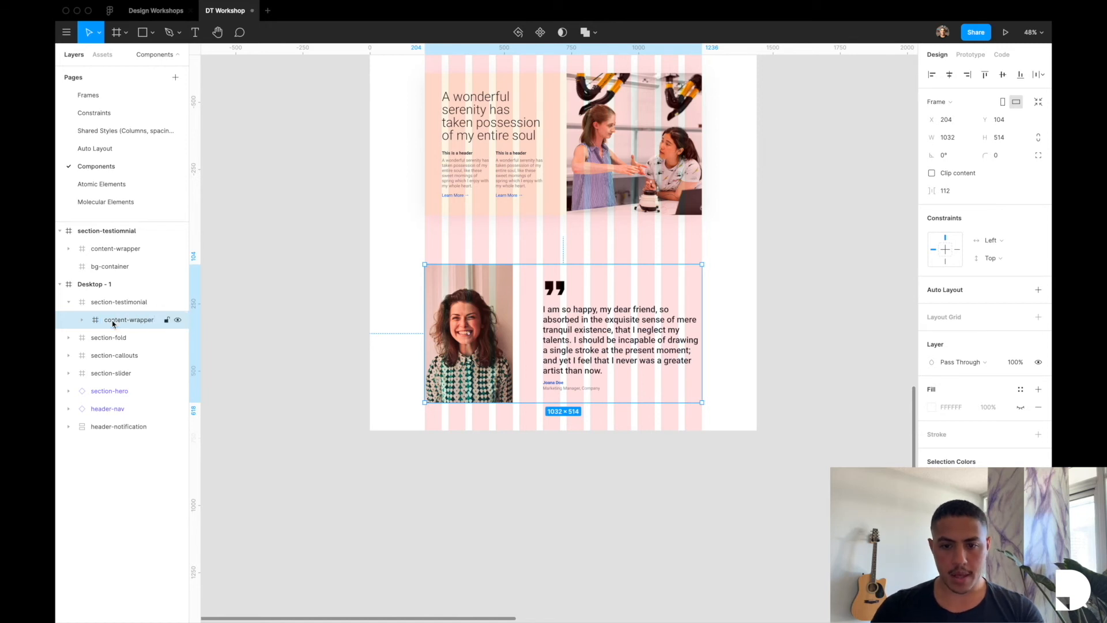
- Set both the horizontal and vertical constraints of content-wrapper in section-testimonial to Center
scroll(415, 292, "up", 3)
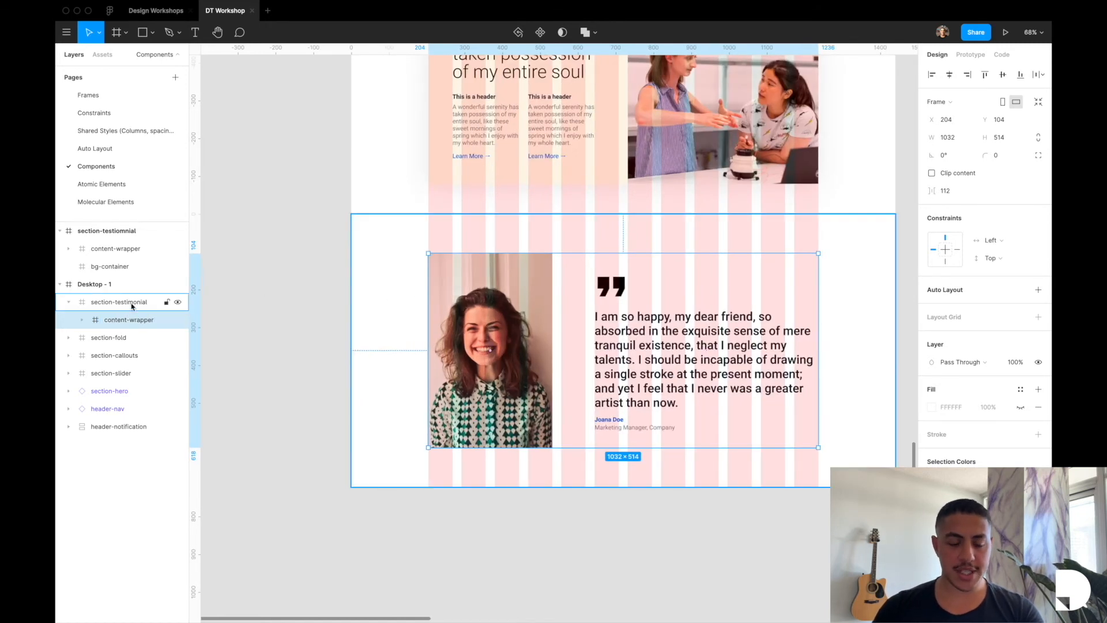
scroll(282, 319, "right", 5)
scroll(284, 320, "left", 3)
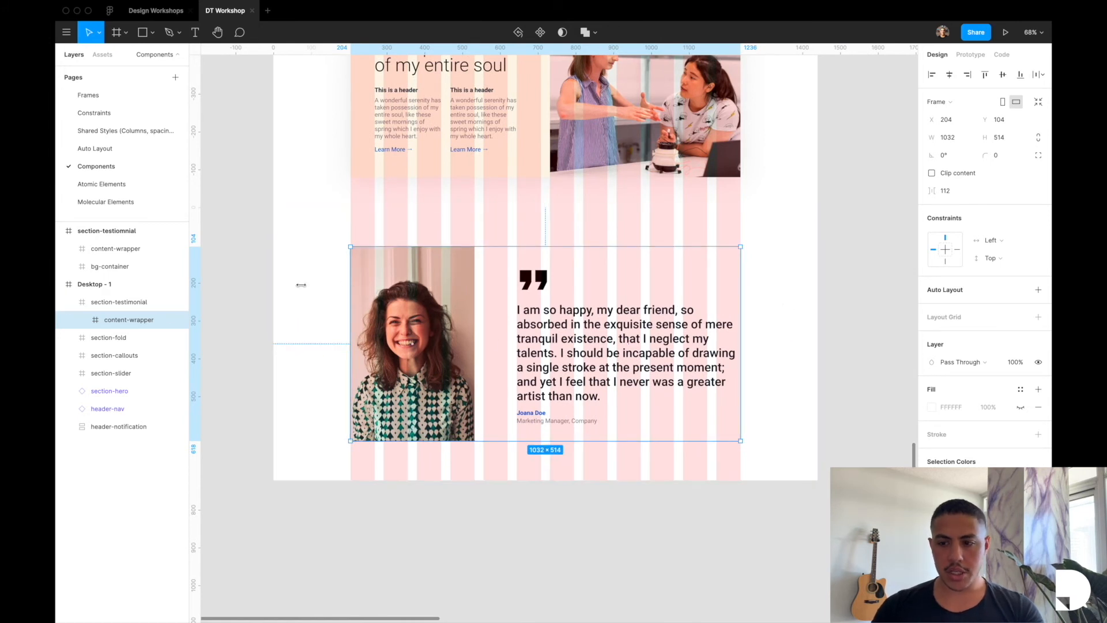
left_click(994, 240)
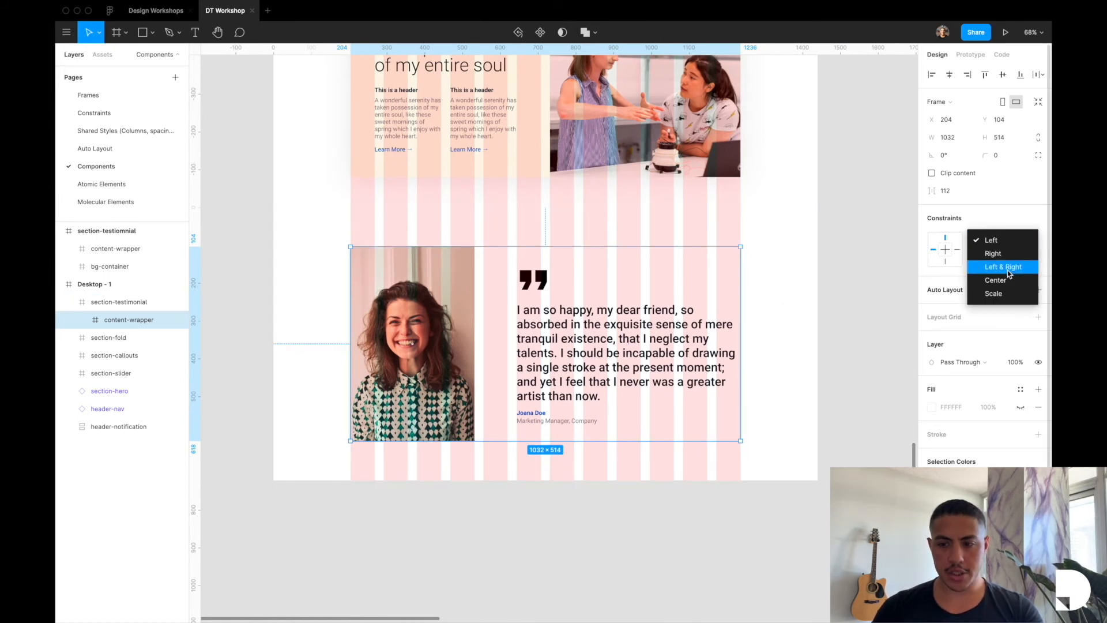
left_click(1010, 281)
left_click(997, 258)
left_click(1002, 296)
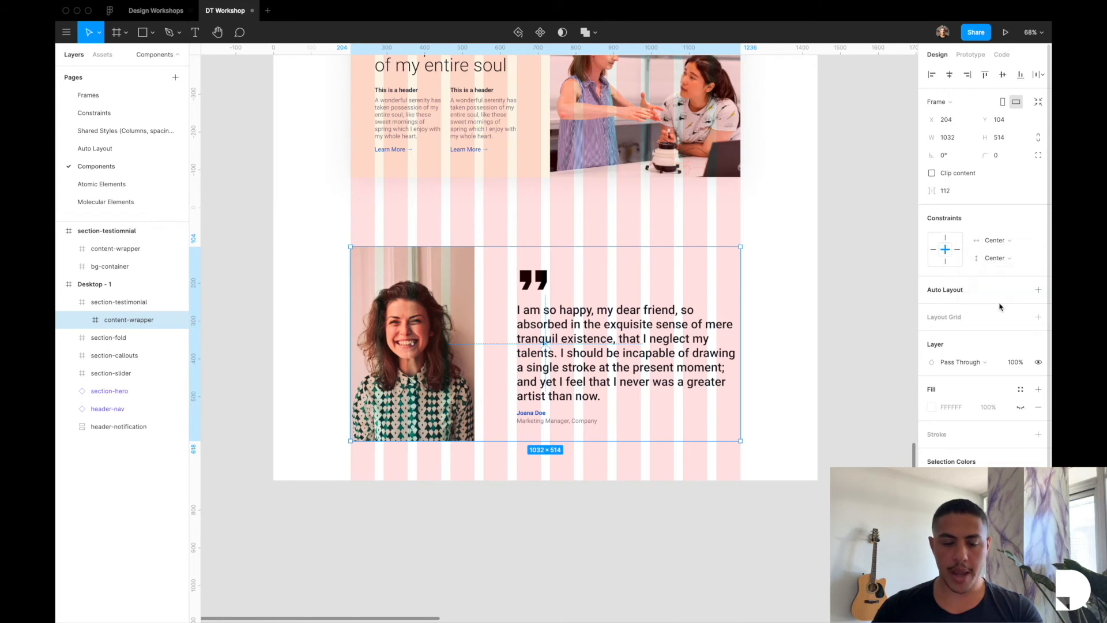
- Set the constraints of the testimonial text wrapper inside content-wrapper to Right horizontally and Center vertically
left_click(82, 319)
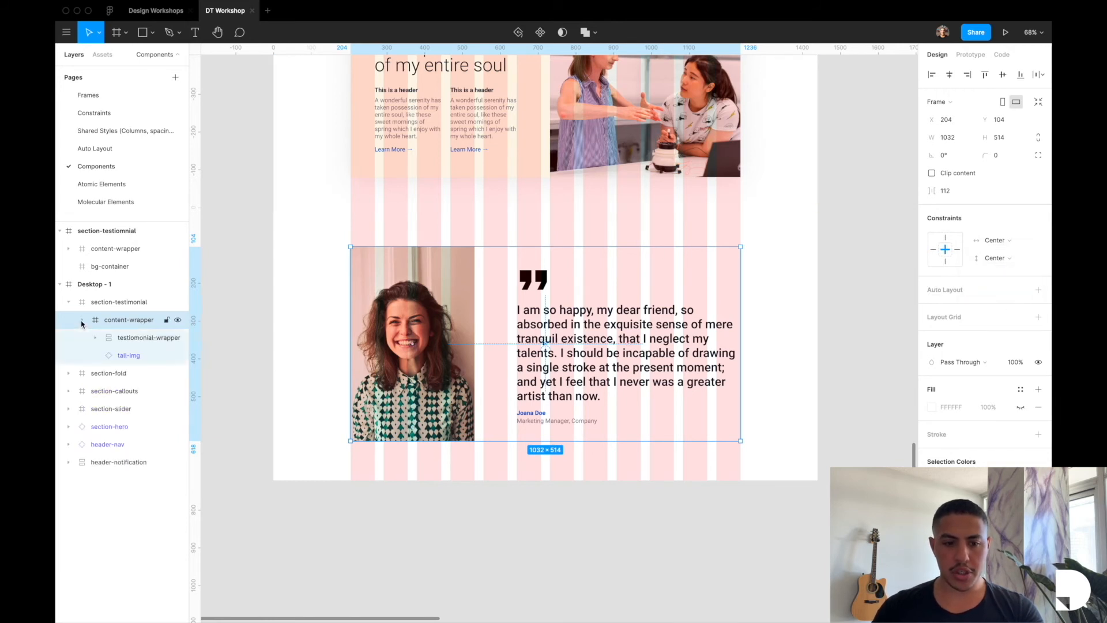
left_click(120, 340)
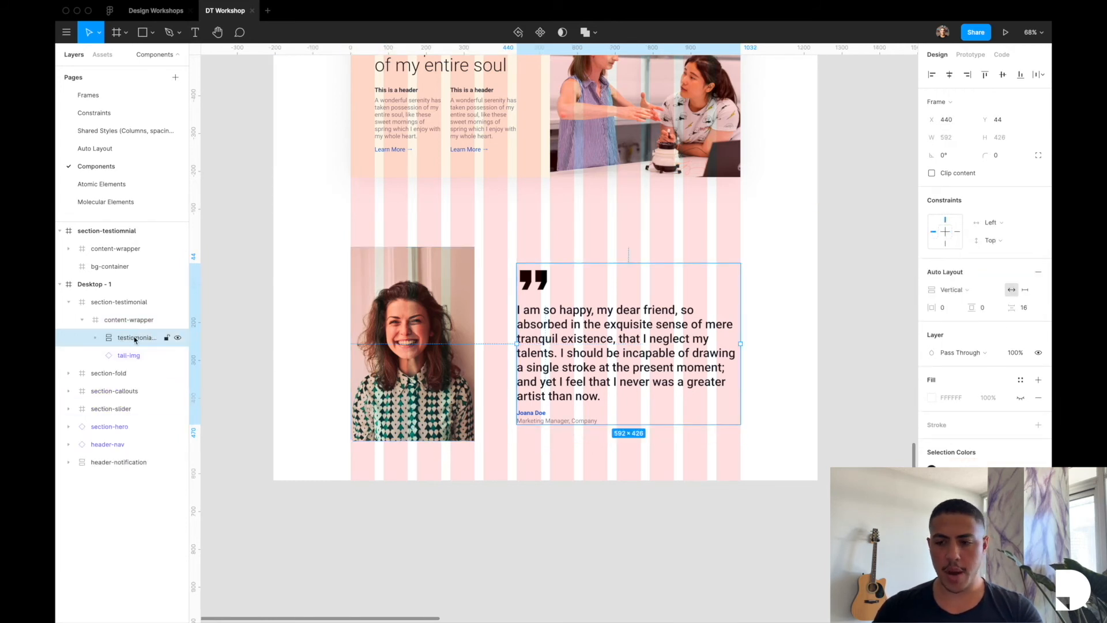
left_click(991, 222)
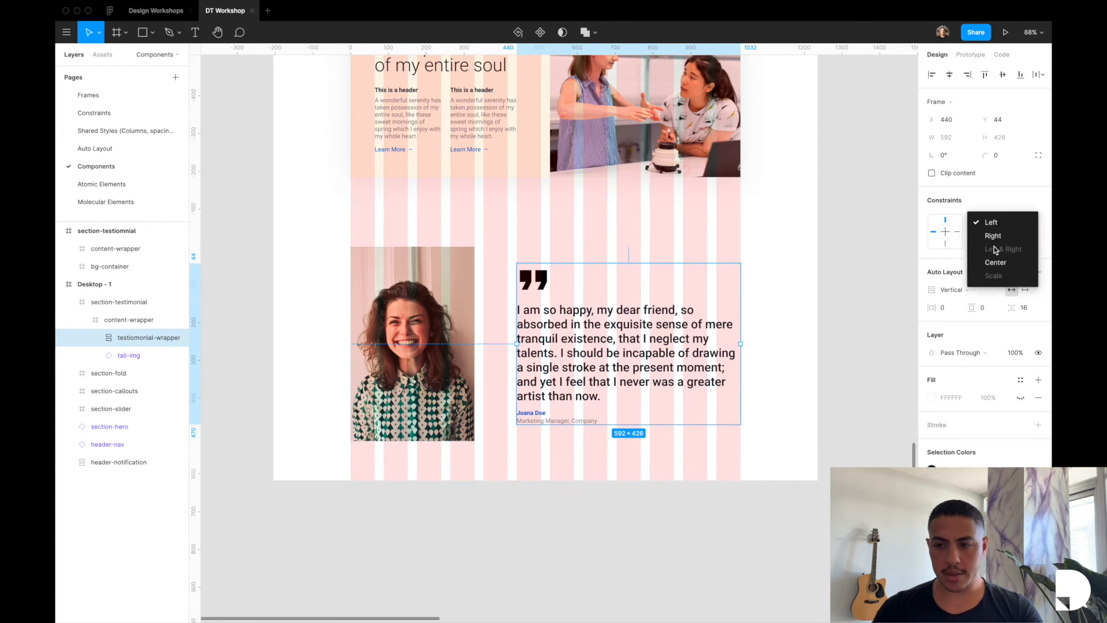
left_click(993, 236)
left_click(1004, 241)
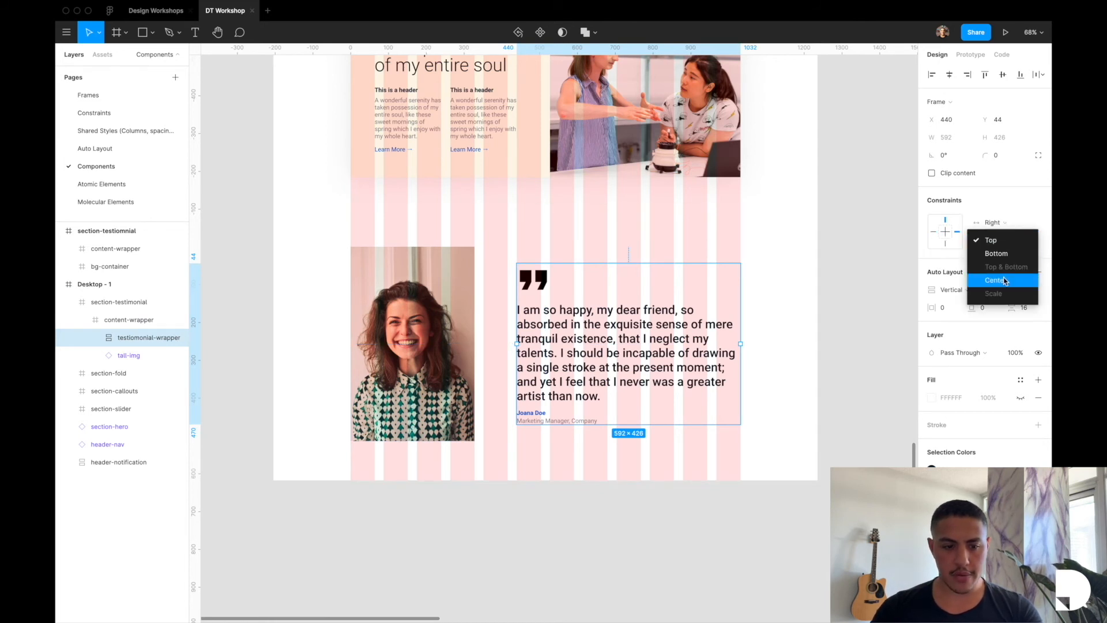
left_click(1007, 280)
- Set the vertical constraint of the tall-img instance to Center and collapse content-wrapper's layers
left_click(129, 355)
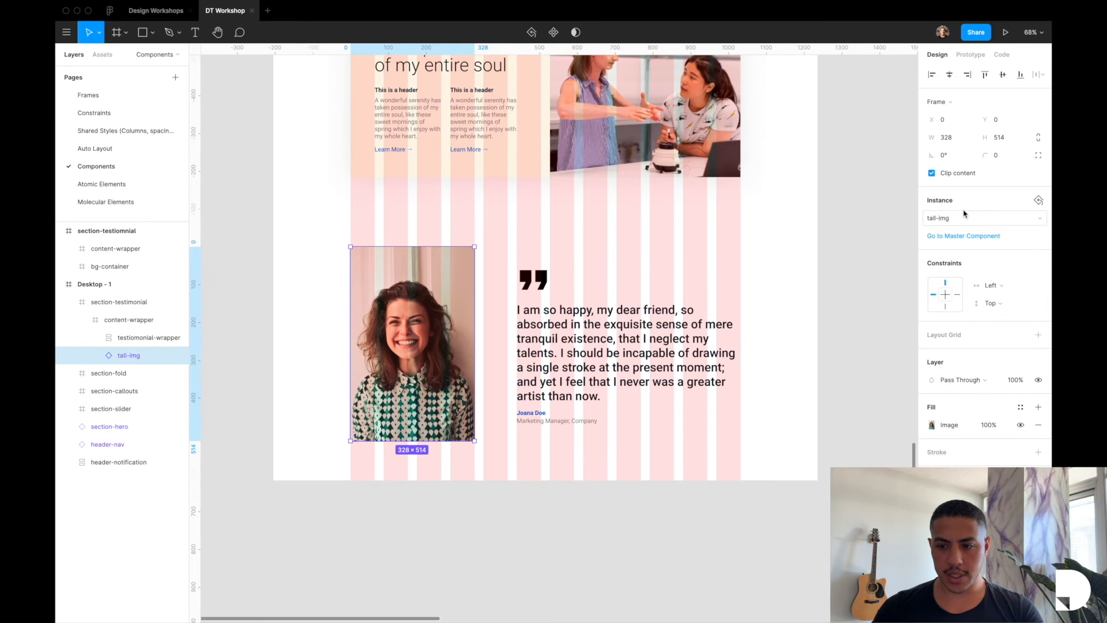
left_click(998, 305)
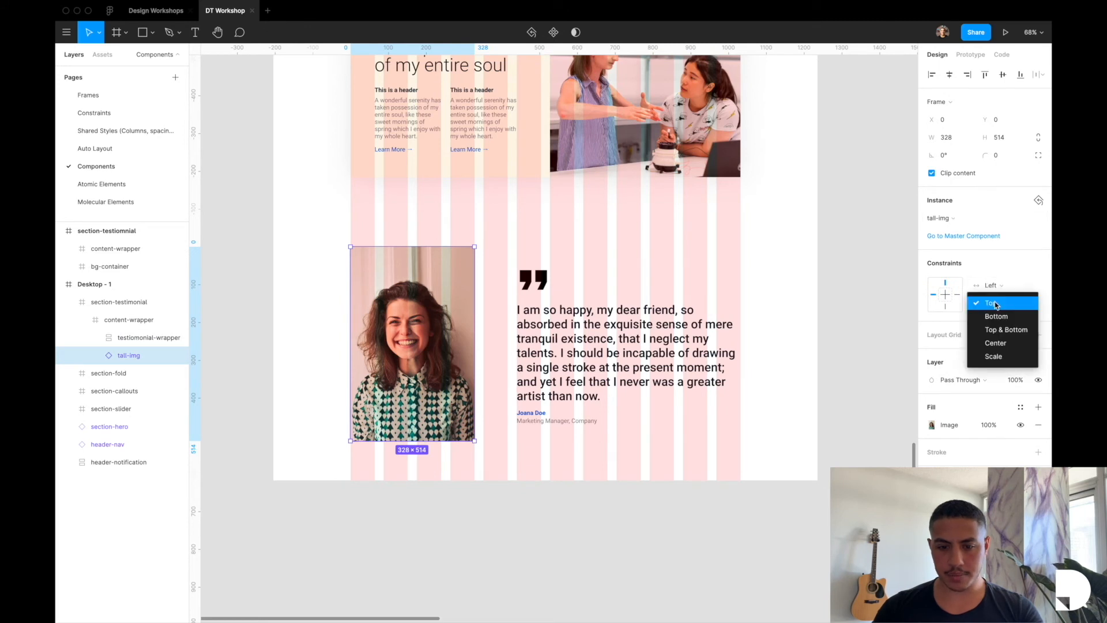
left_click(1002, 344)
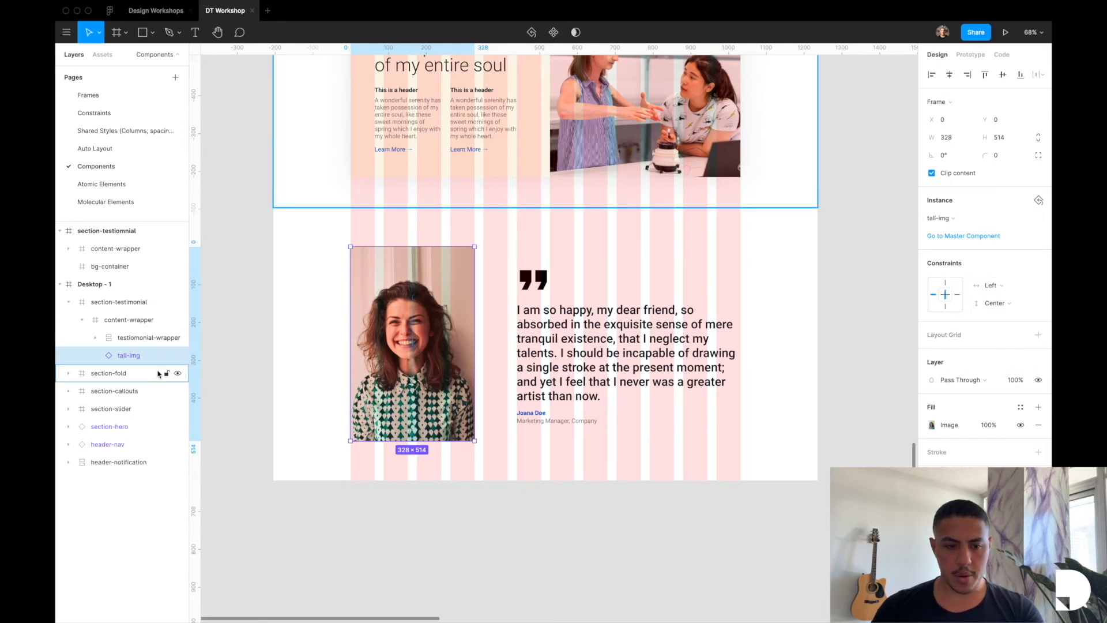
left_click(83, 320)
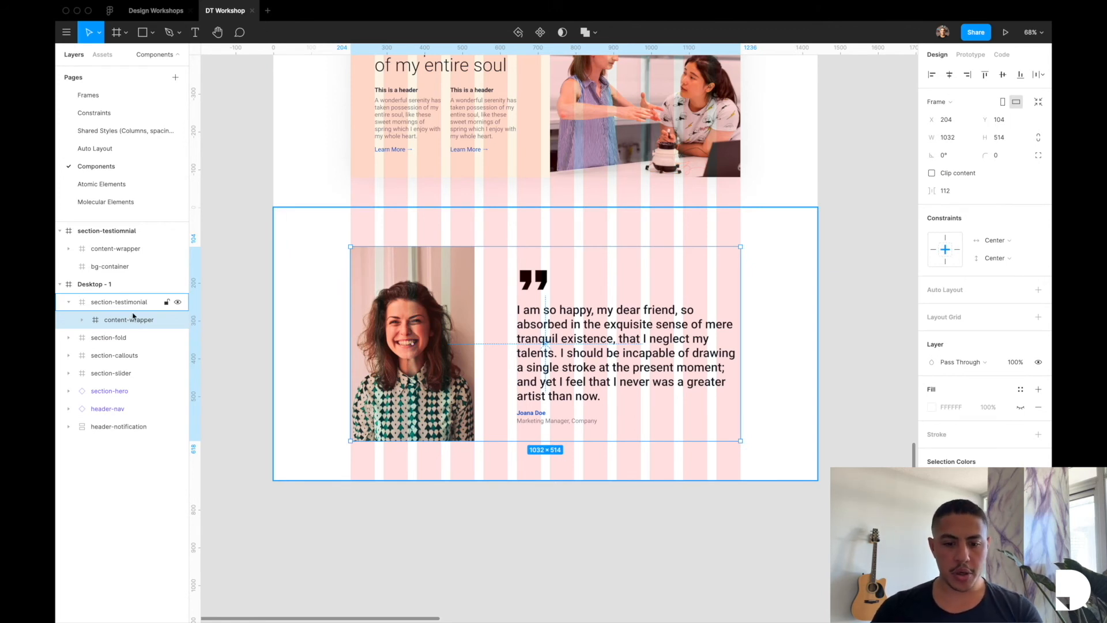
- Draw a rectangle about 653 × 325 in section-testimonial, place it behind content-wrapper and name it bg-container
key("r")
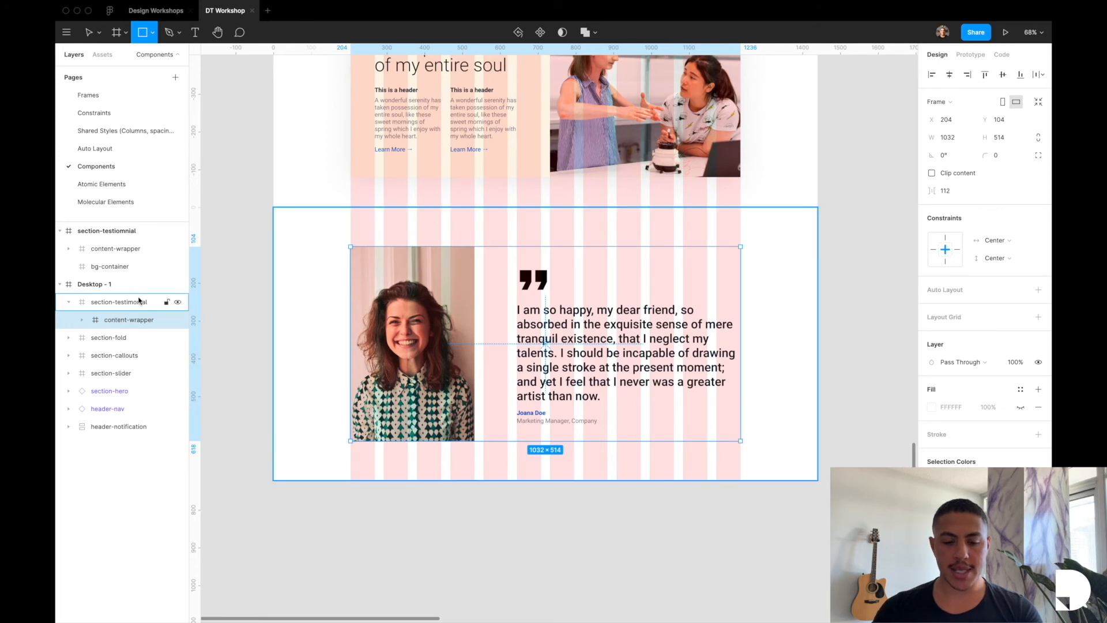
left_click_drag(303, 335, 550, 457)
mouse_move(117, 316)
left_mouse_down()
mouse_move(103, 349)
mouse_move(115, 312)
left_mouse_up()
left_click(114, 337)
left_click(120, 338)
double_click(121, 338)
type("bg-container")
key("Return")
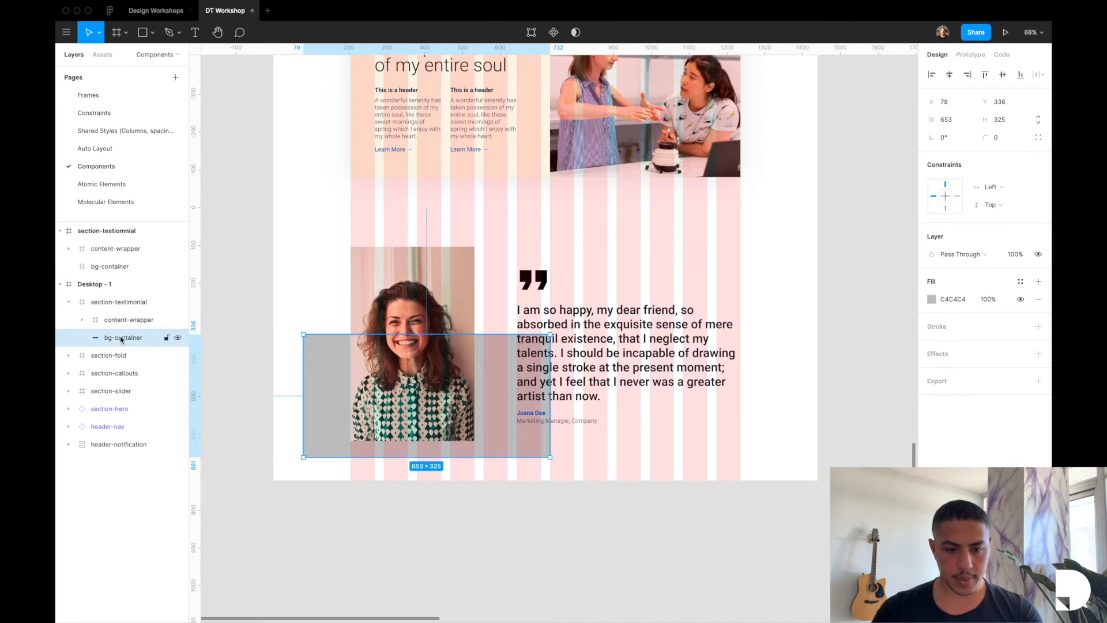
- Stretch bg-container to the section's full 1440 width and down to its bottom edge, about 541 high
left_click_drag(296, 402, 265, 401)
left_click_drag(549, 391, 818, 393)
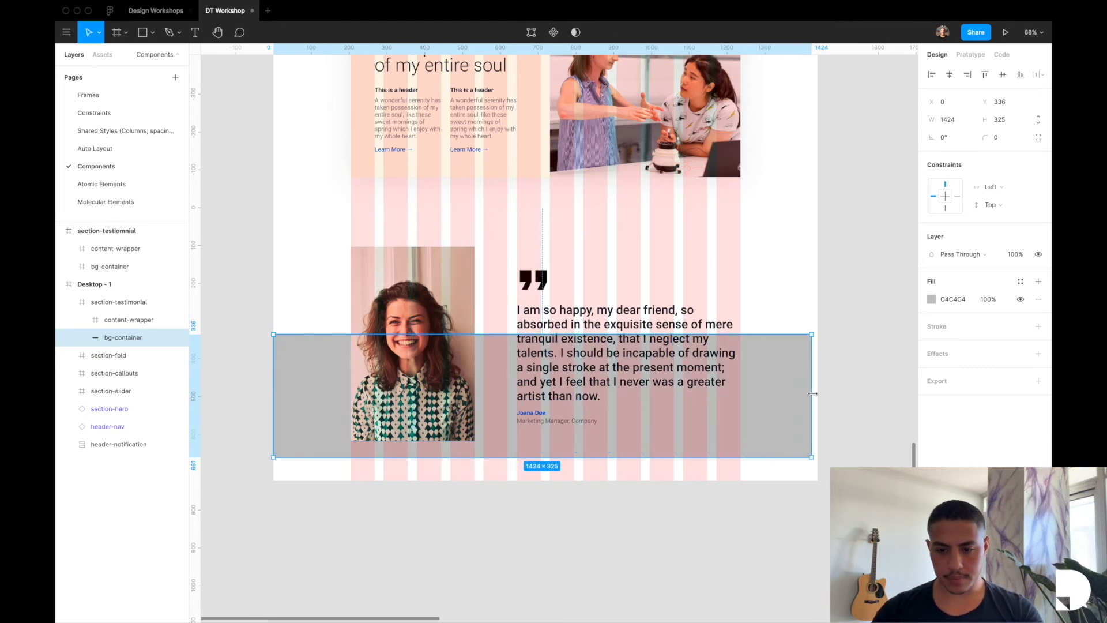
left_click_drag(703, 458, 703, 481)
left_click_drag(485, 335, 483, 276)
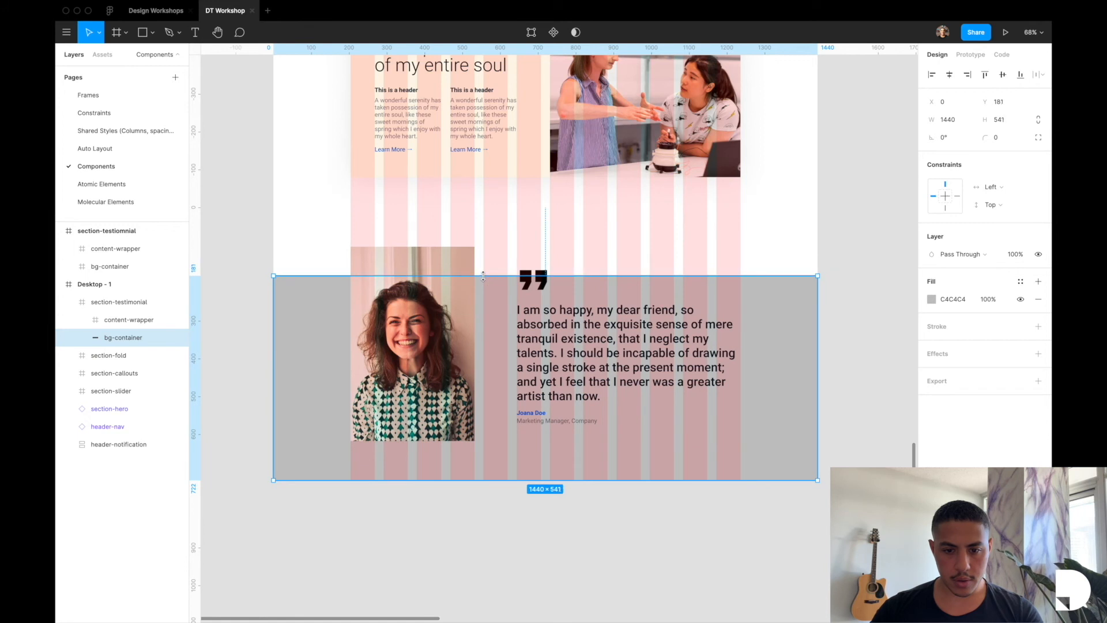
- Apply the Sandy color style to bg-container and set its constraints to Left & Right and Bottom
left_click(1021, 281)
left_click(994, 323)
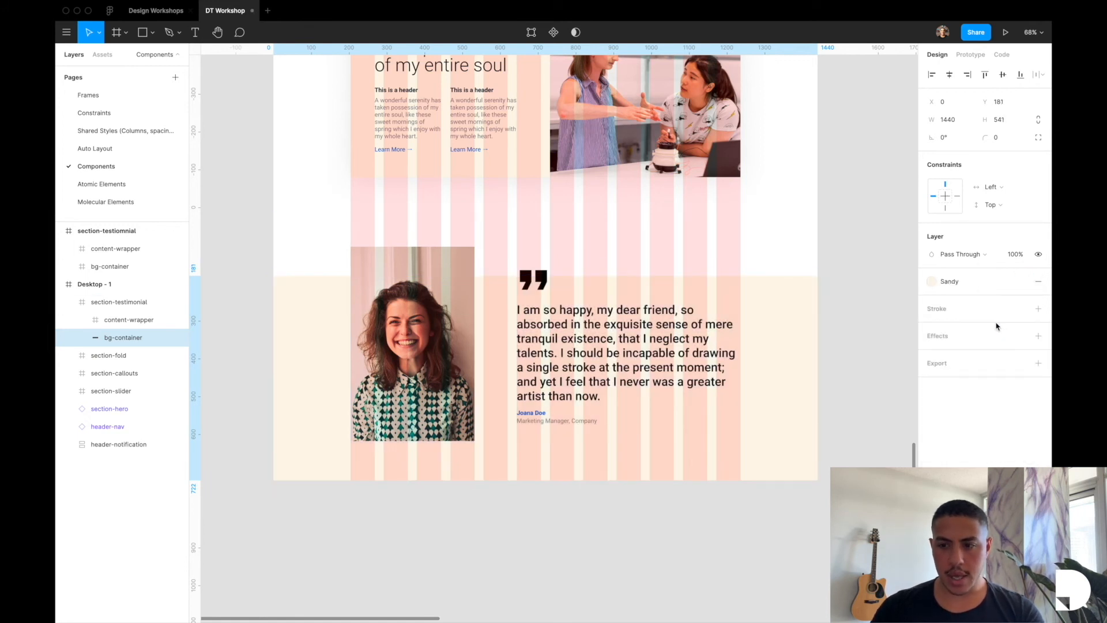
left_click(996, 191)
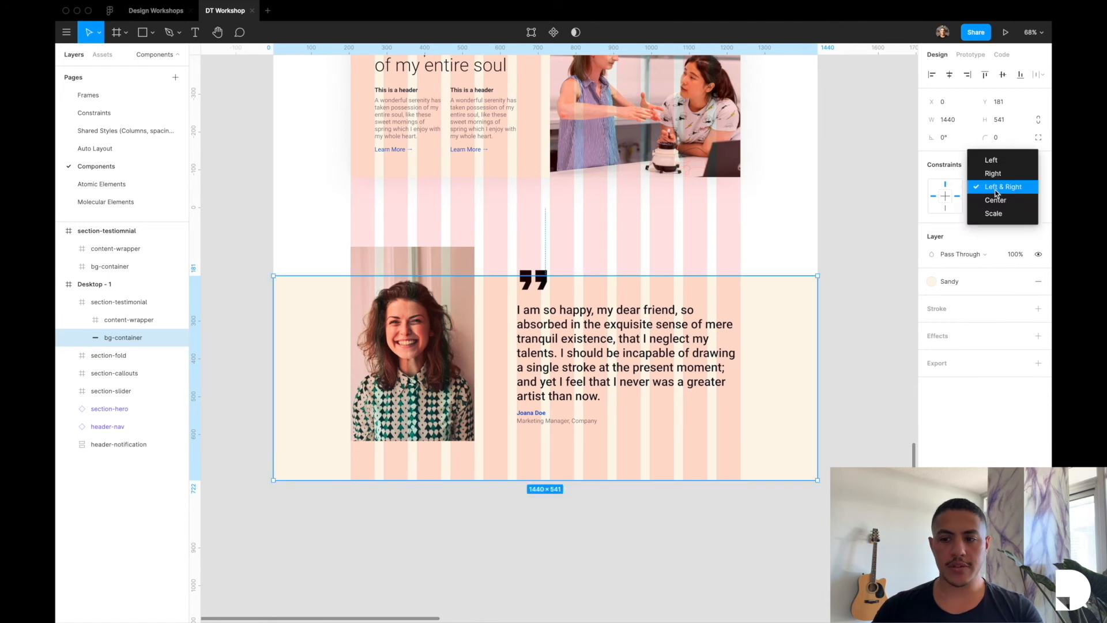
left_click(1017, 190)
left_click(996, 204)
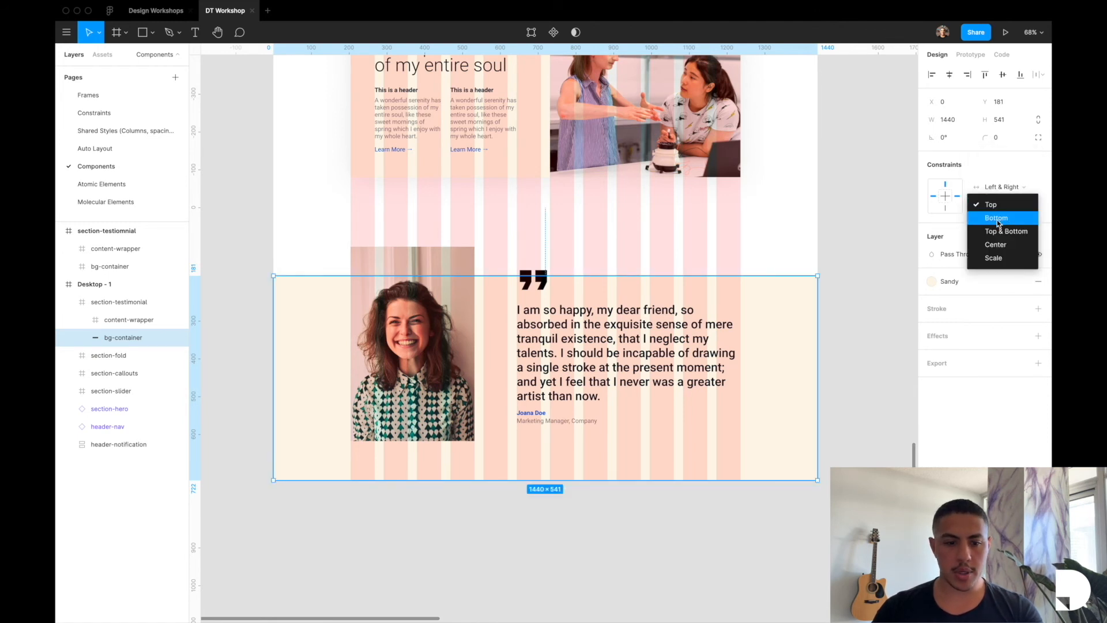
left_click(998, 219)
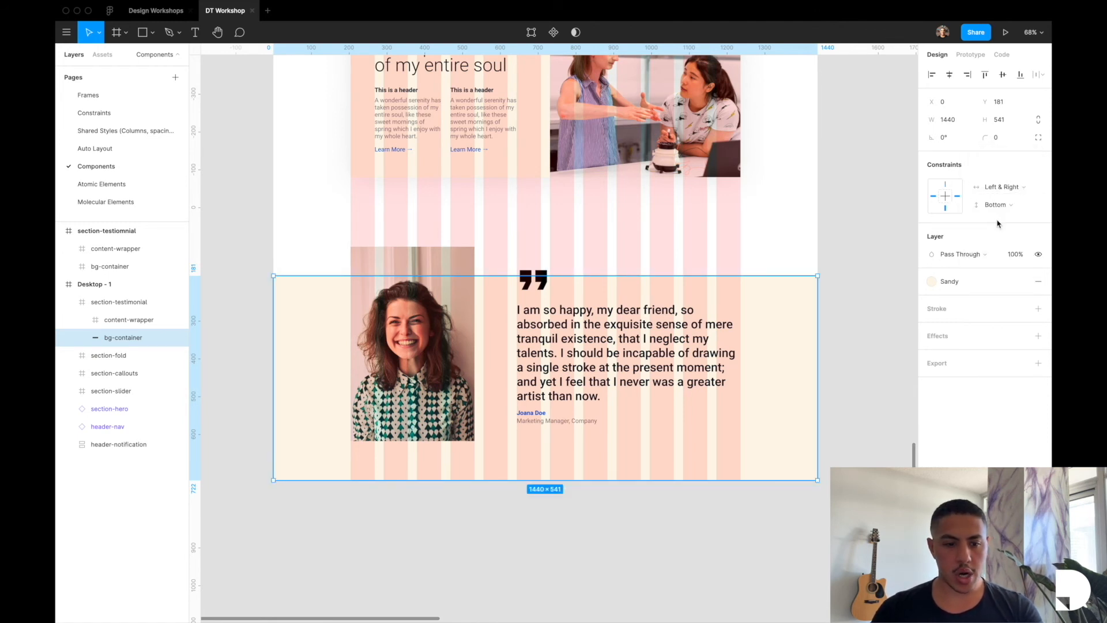
- Test the constraints by shrinking section-testimonial to about 1337 × 661 and by extending its bottom edge, undoing both resizes
left_click(132, 303)
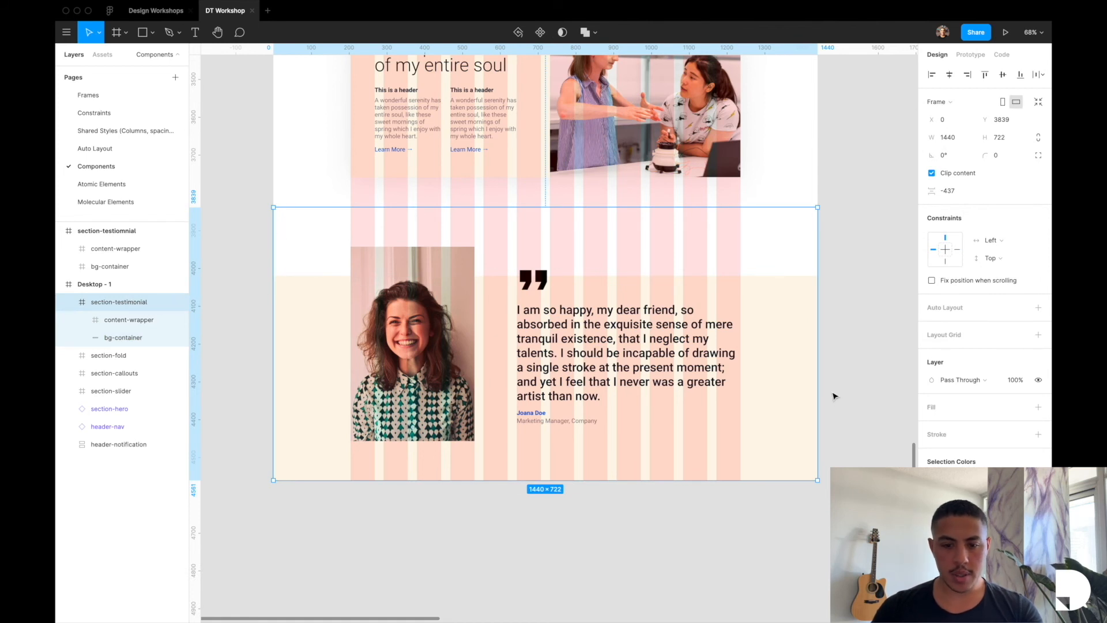
left_click_drag(818, 365, 779, 357)
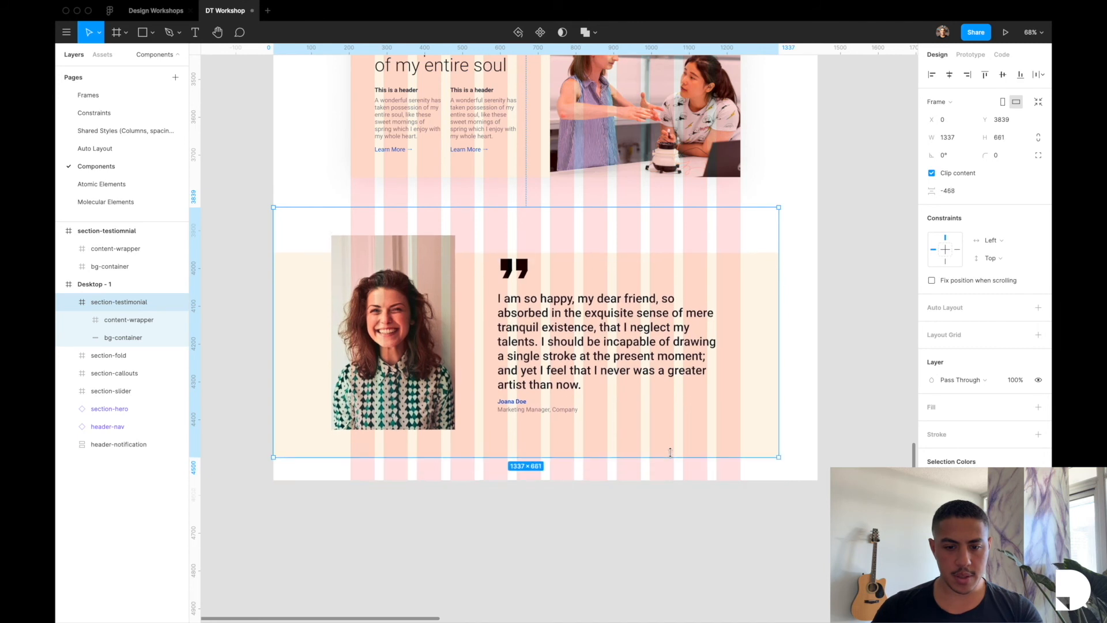
key("super+z")
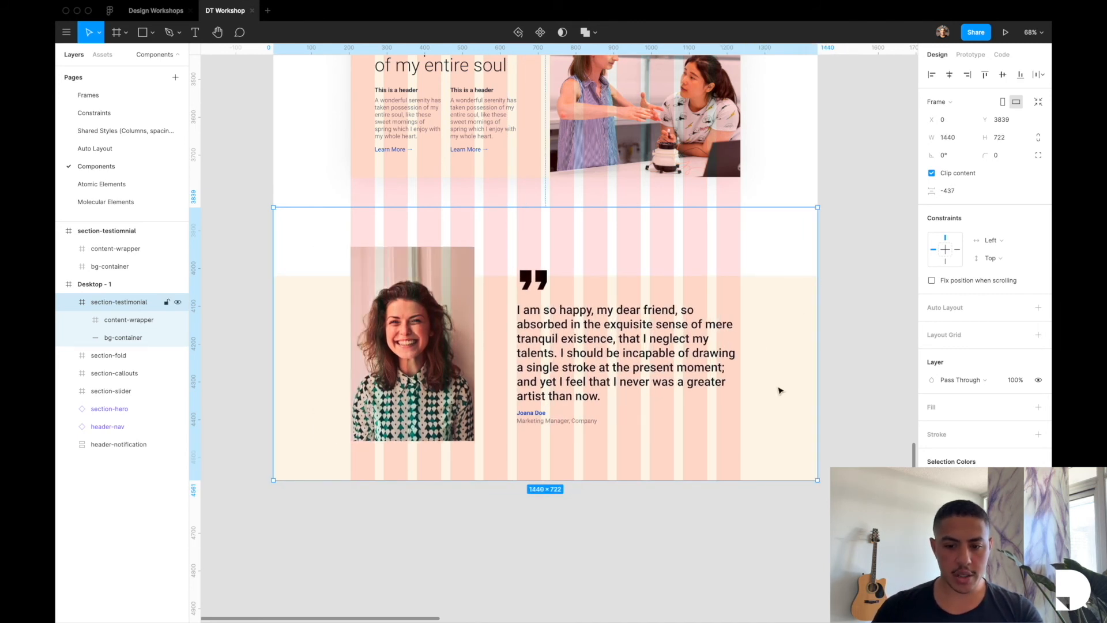
left_click_drag(742, 481, 743, 549)
key("super+z")
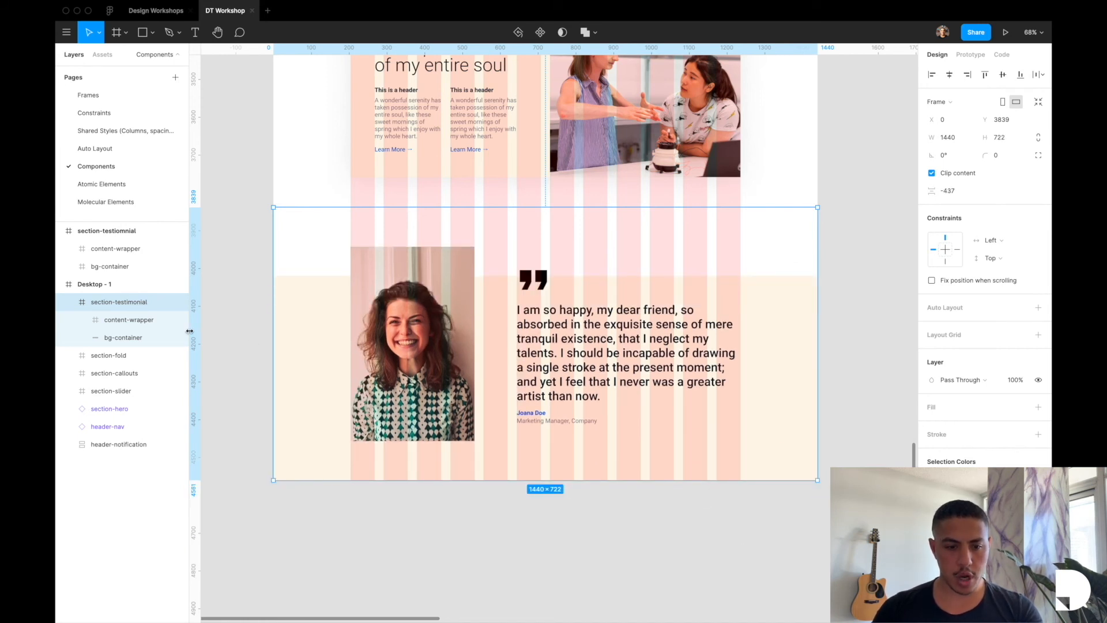
- Add a drop shadow to the tall-img photo in section-testimonial with blur 0 and X and Y offsets of 16
left_click(87, 321)
left_click(121, 356)
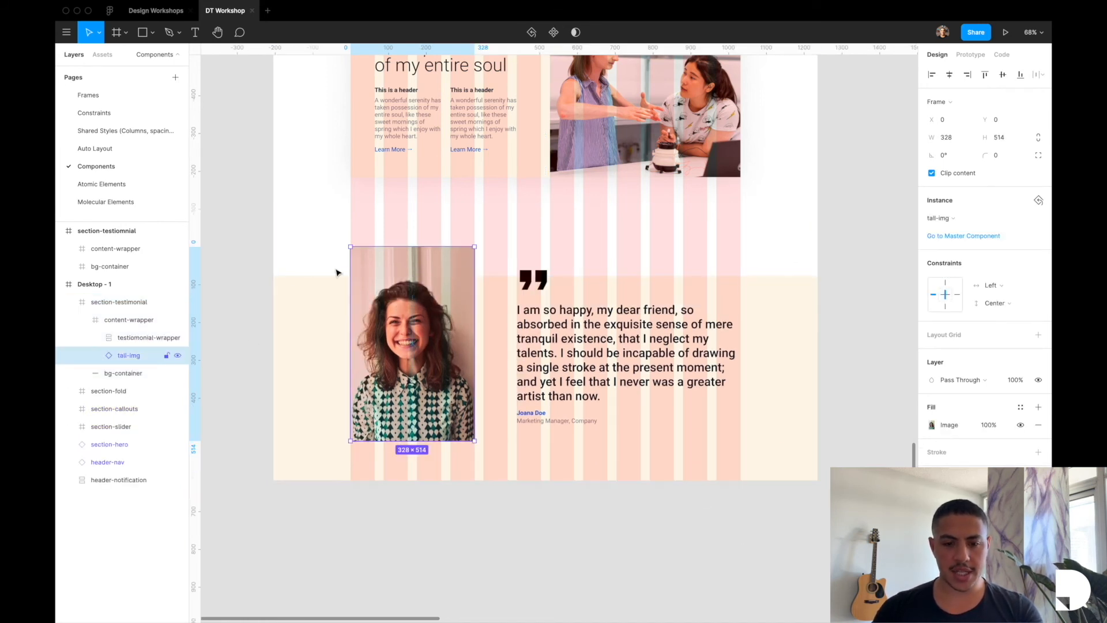
scroll(457, 414, "up", 5)
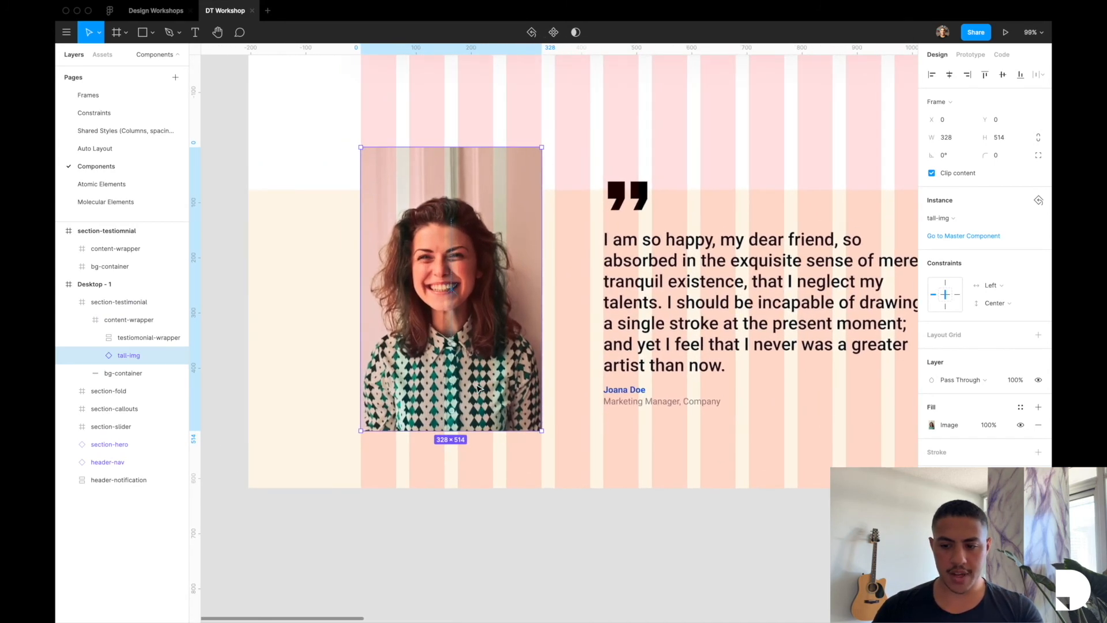
left_click(1039, 479)
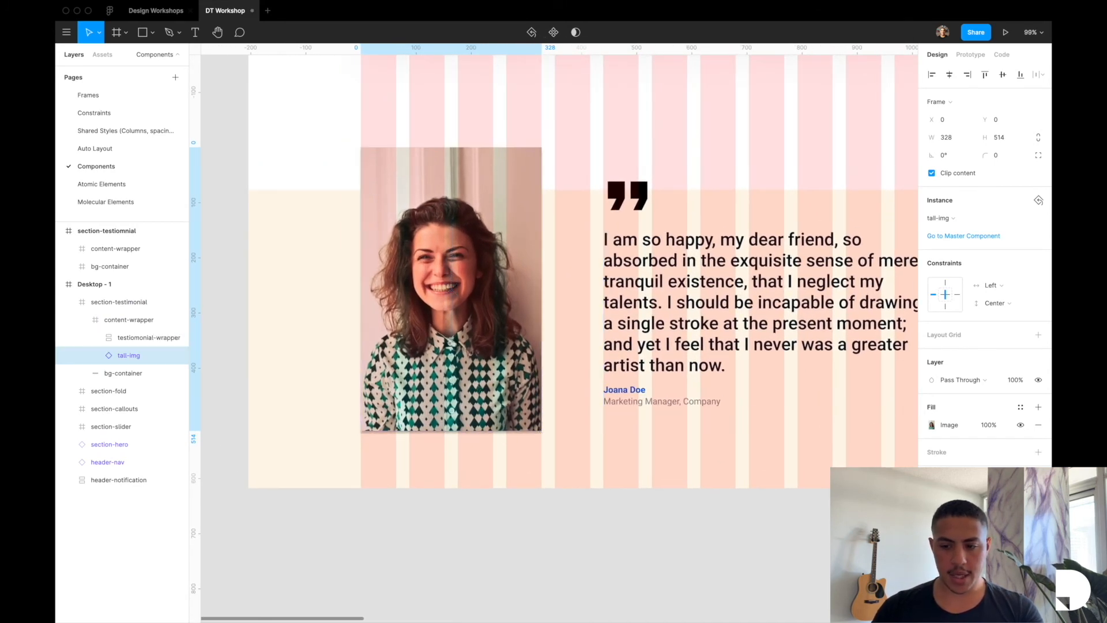
left_click(932, 498)
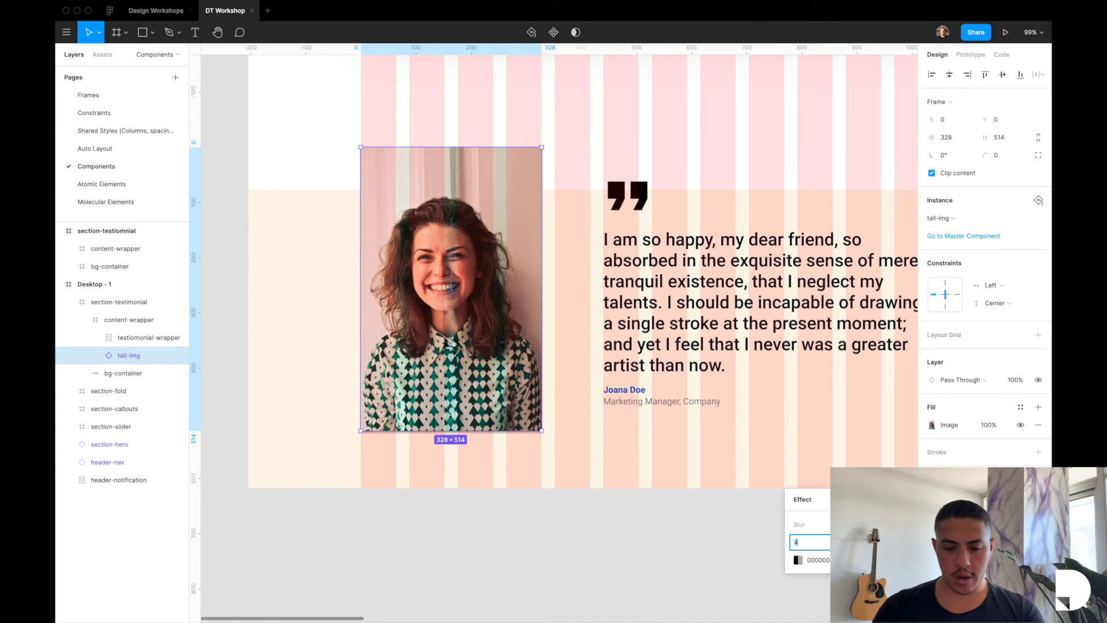
type("0")
key("Return")
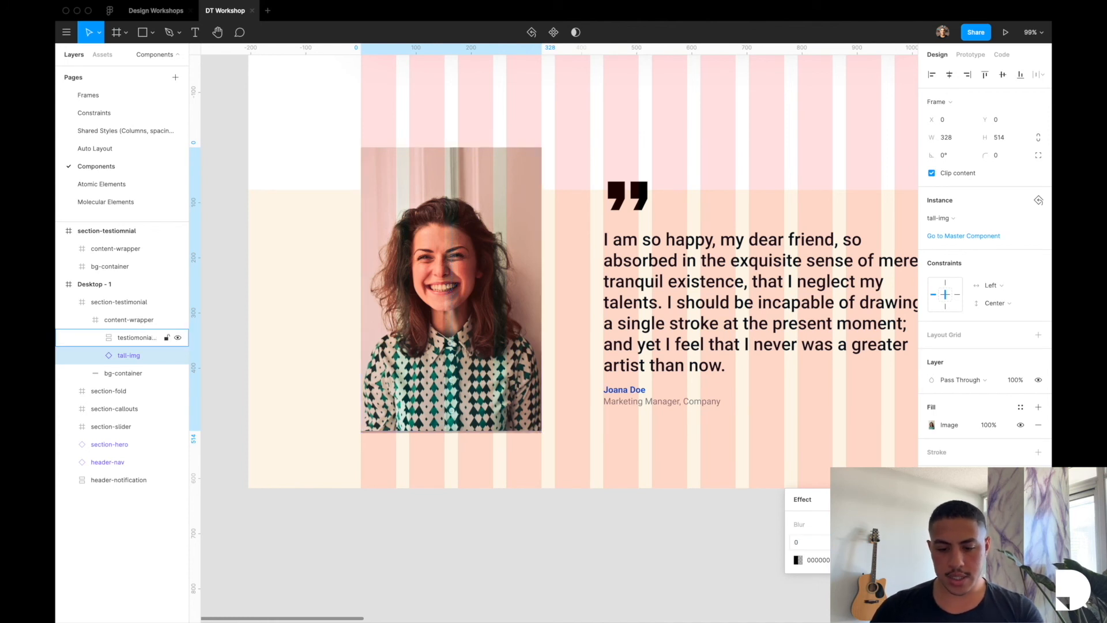
type("16")
key("Return")
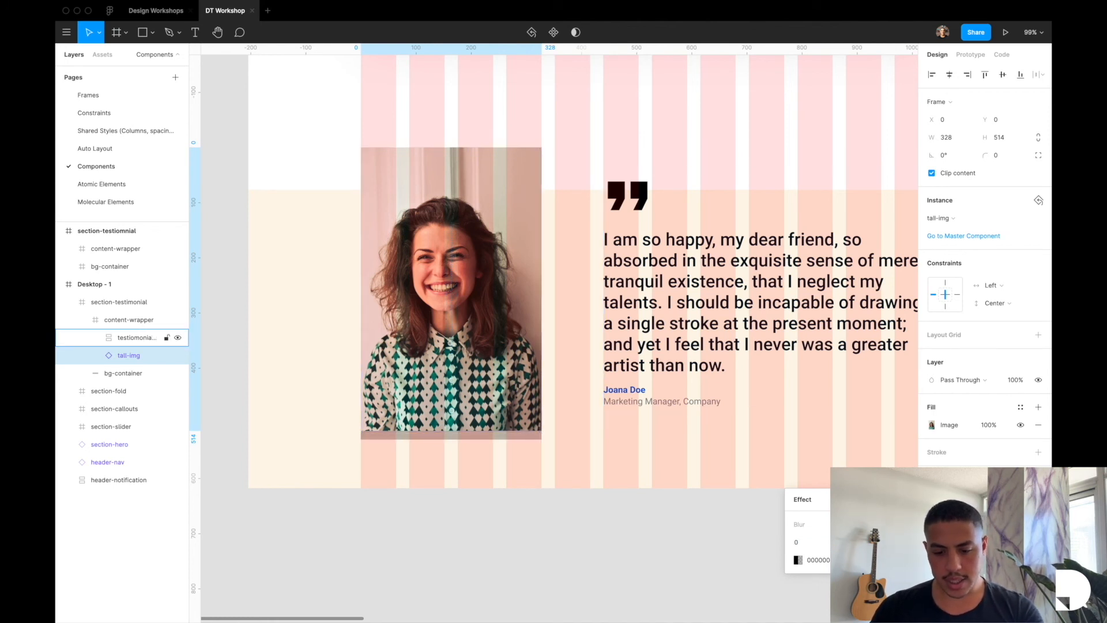
type("16")
key("Return")
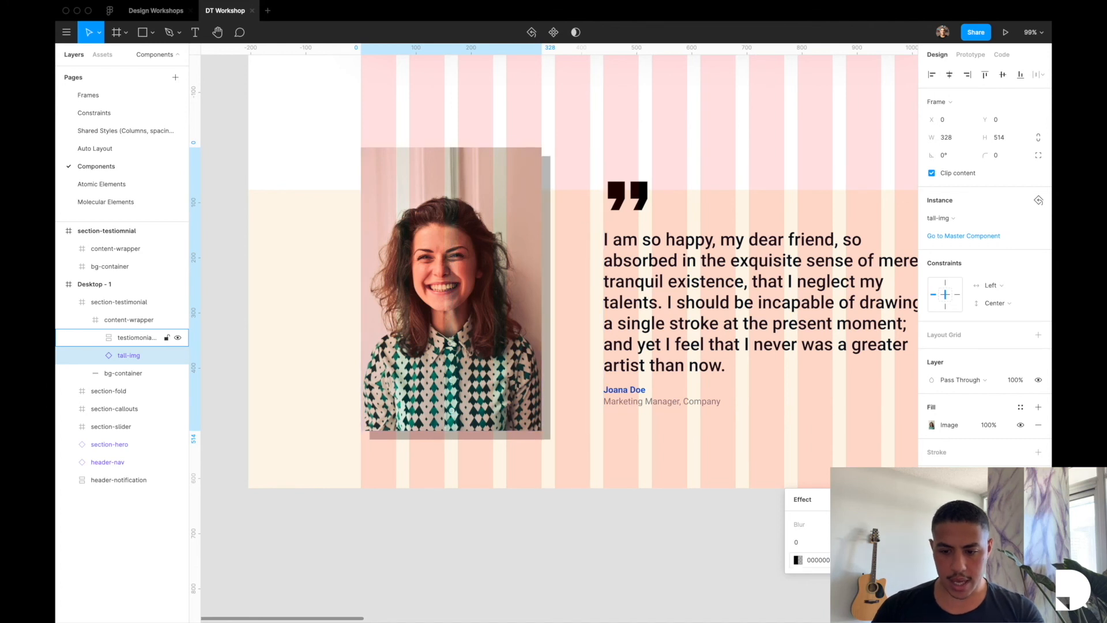
- Set the photo's drop shadow to 100% opacity and color FFFFFF
left_click(856, 560)
type("100")
key("Return")
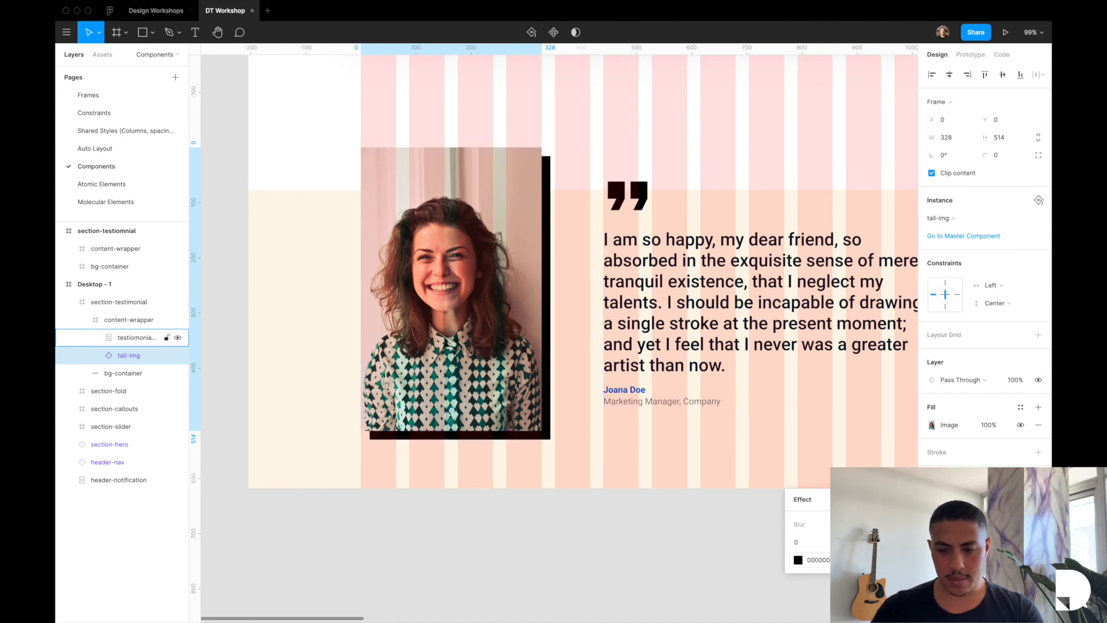
left_click(798, 560)
type("FFFFFF")
key("Return")
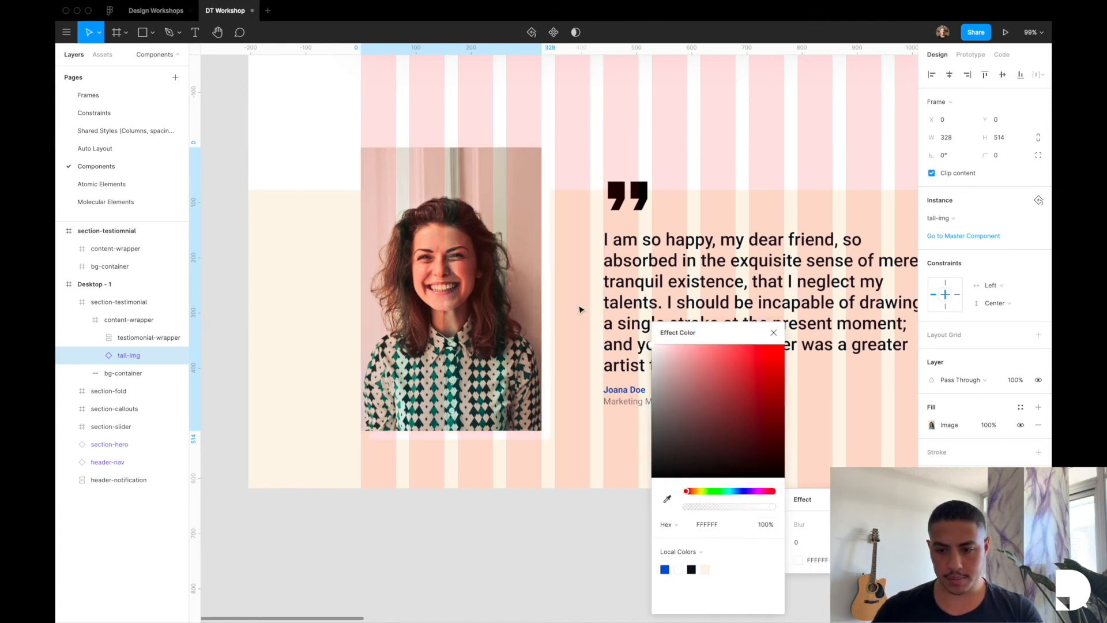
left_click(774, 332)
key("Escape")
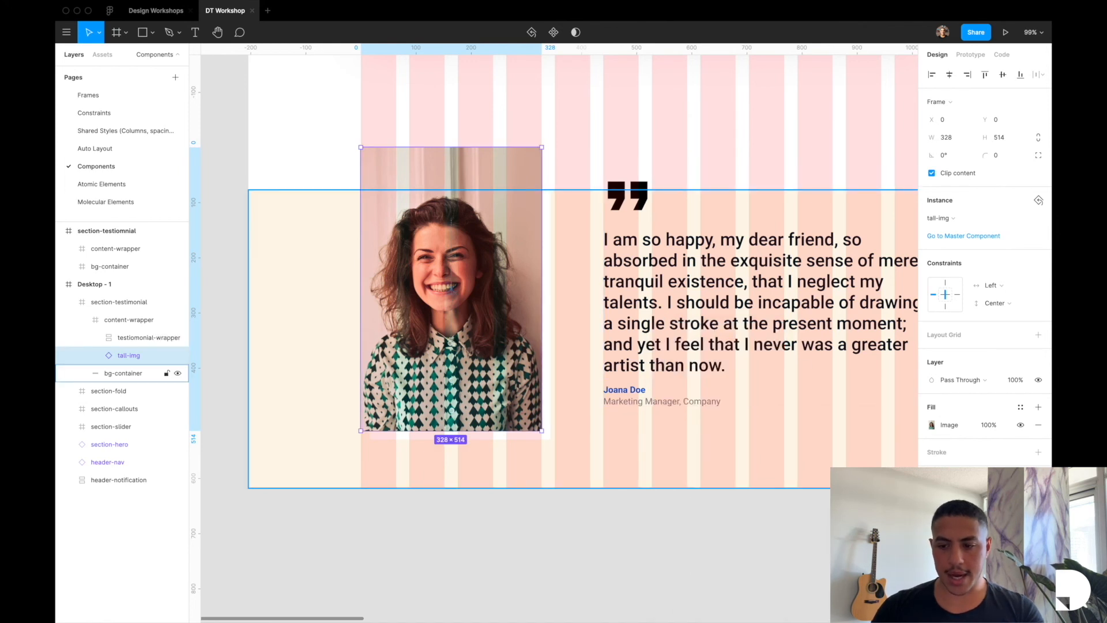
- Add a second drop shadow with blur 64 and a white stroke to the tall-img photo
left_click(1038, 480)
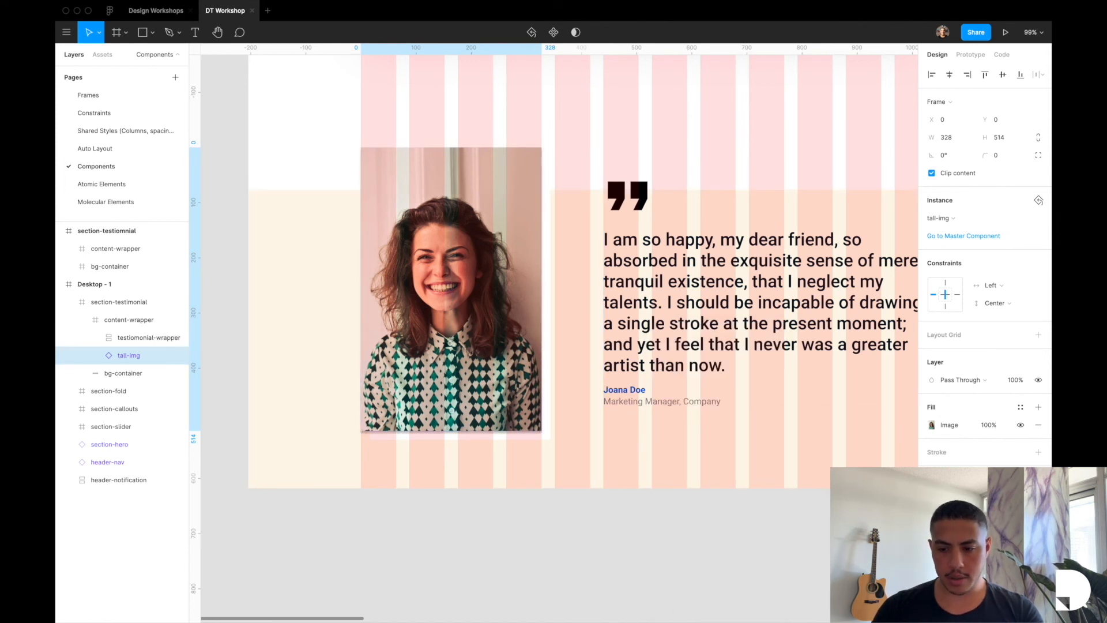
left_click(932, 497)
type("64")
key("Return")
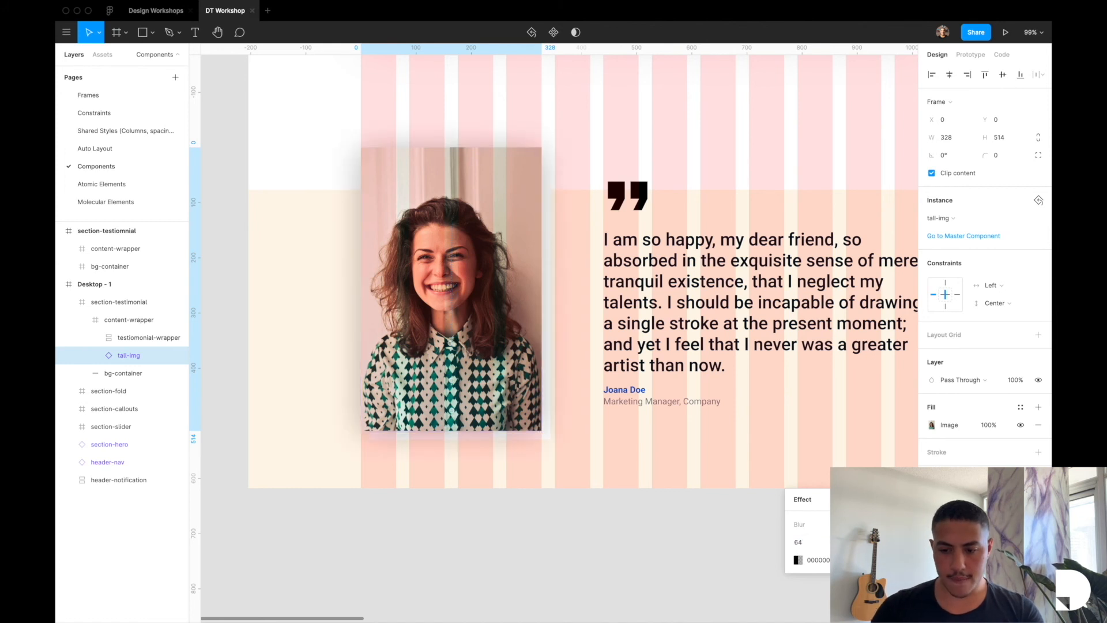
left_click(856, 560)
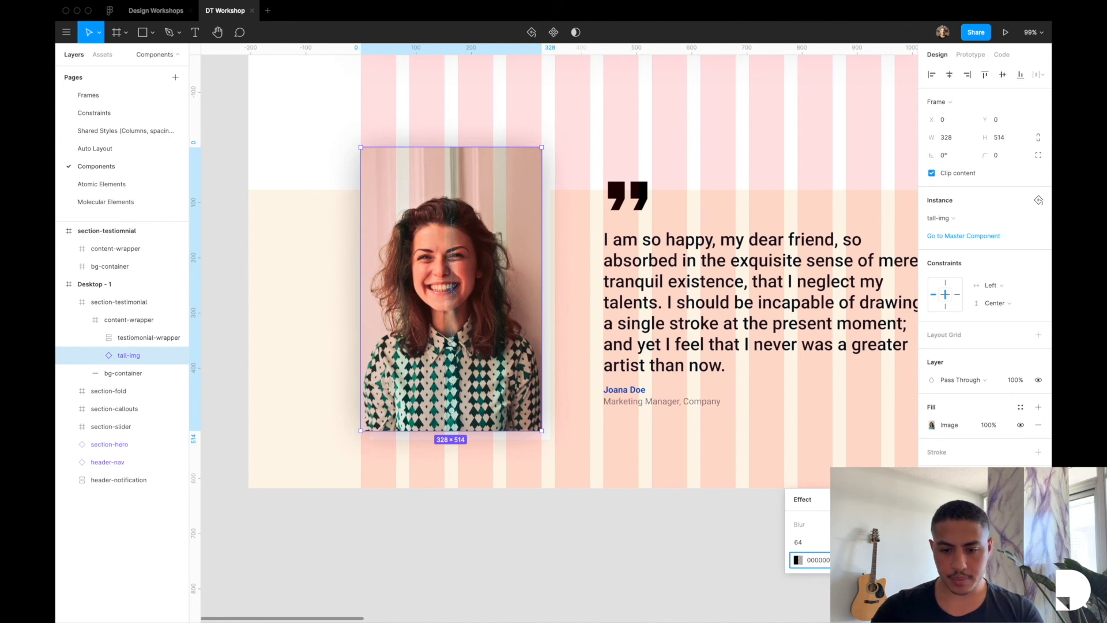
key("Return")
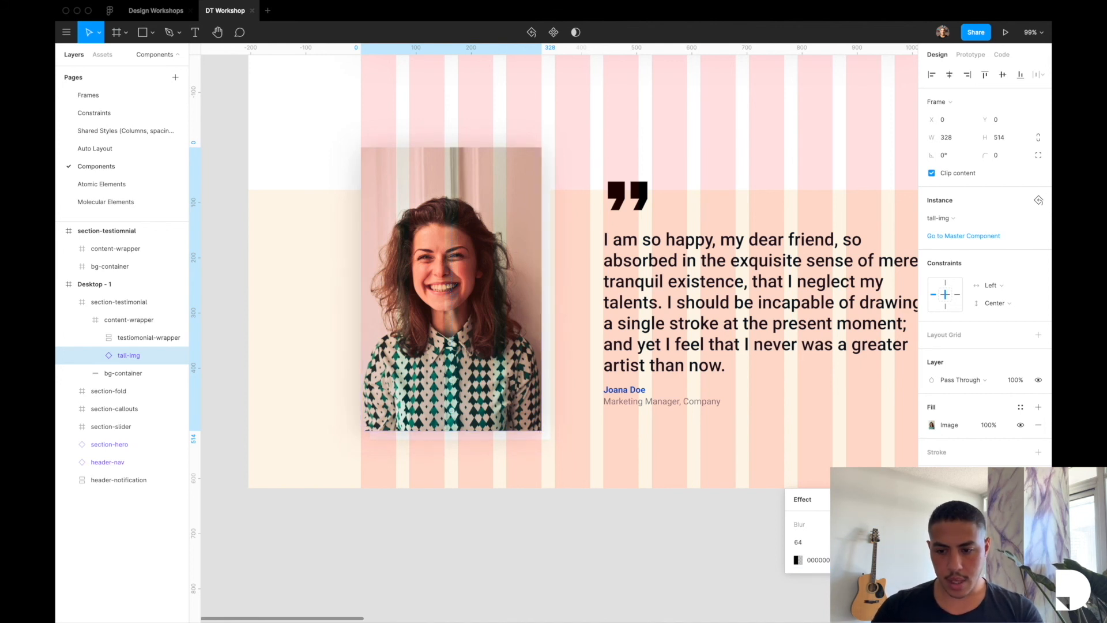
left_click(909, 499)
left_click(1039, 453)
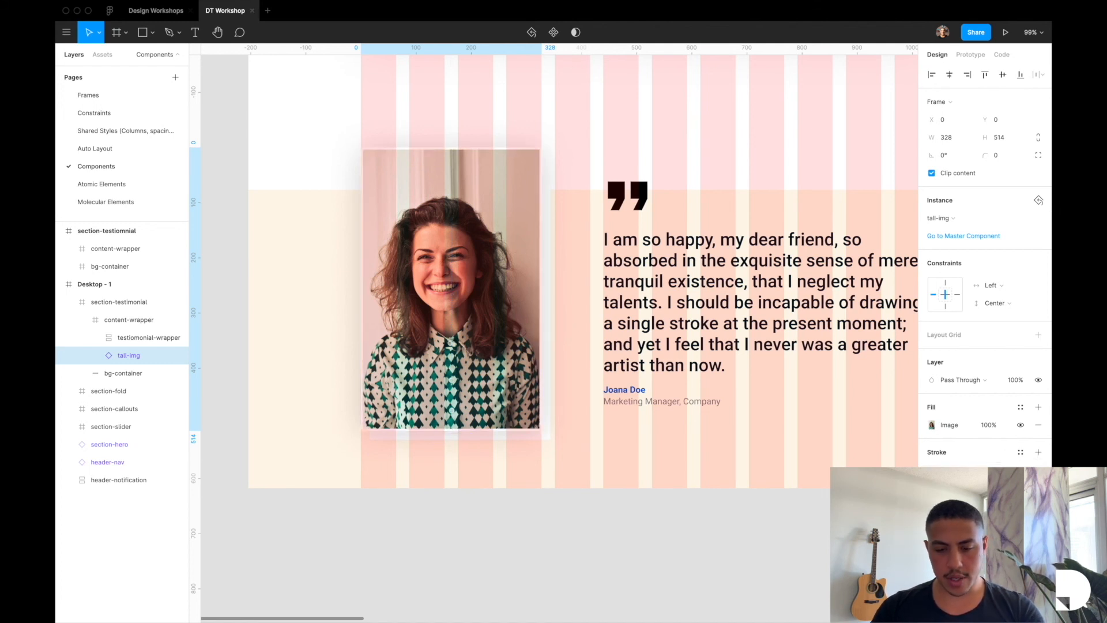
- Turn off the layout grids and check the testimonial section with the interface temporarily hidden
key("ctrl+g")
key("super+backslash")
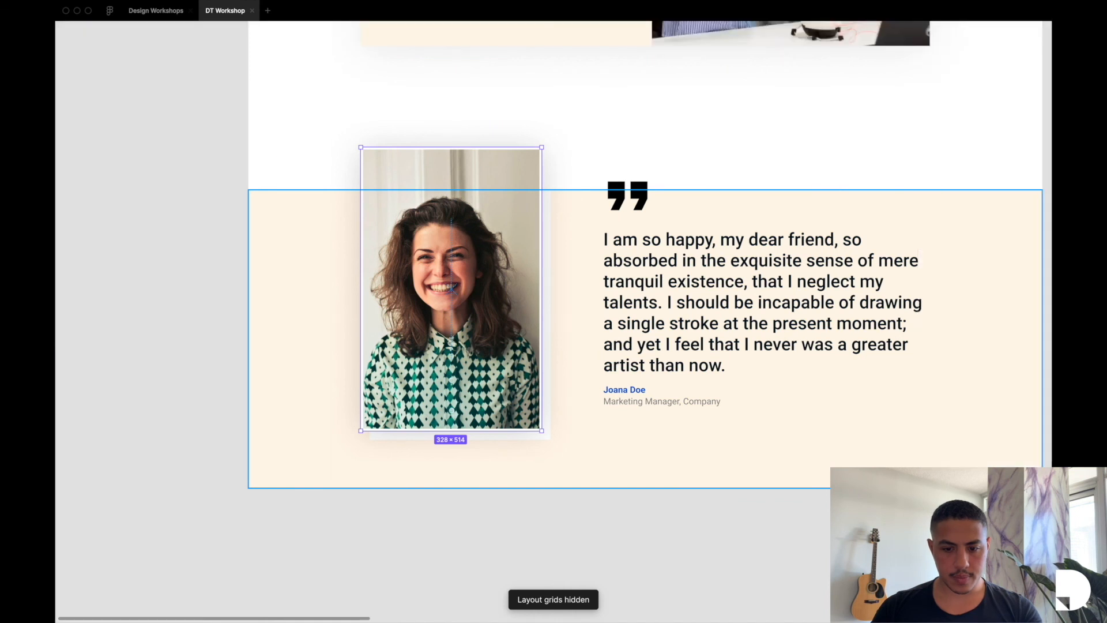
left_click(829, 529)
scroll(829, 531, "right", 2)
scroll(829, 530, "left", 2)
scroll(830, 530, "up", 1)
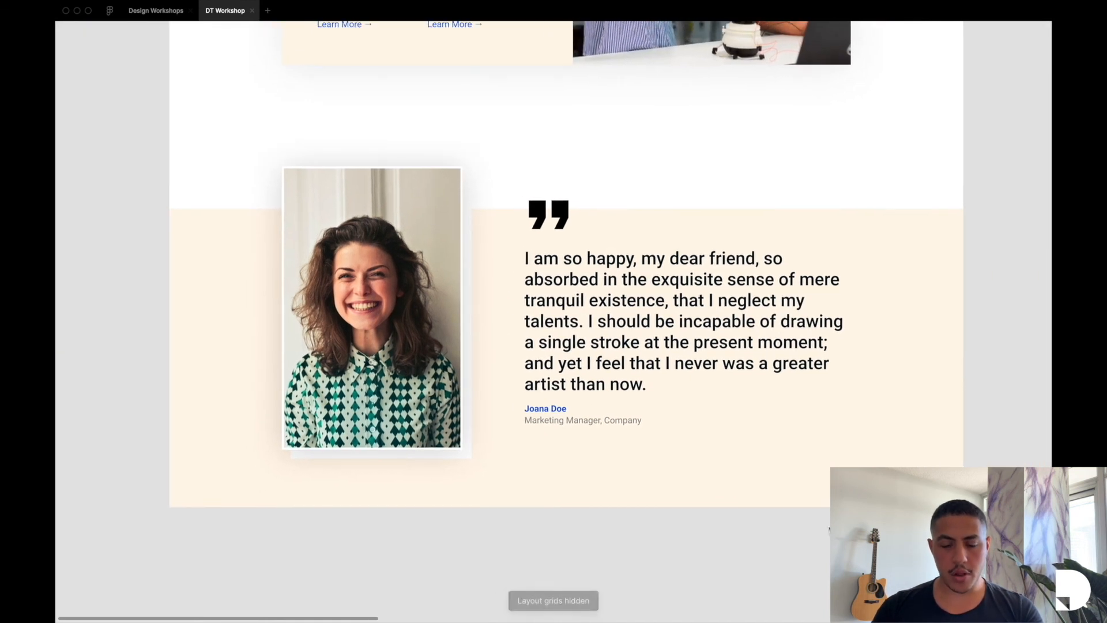
key("super+backslash")
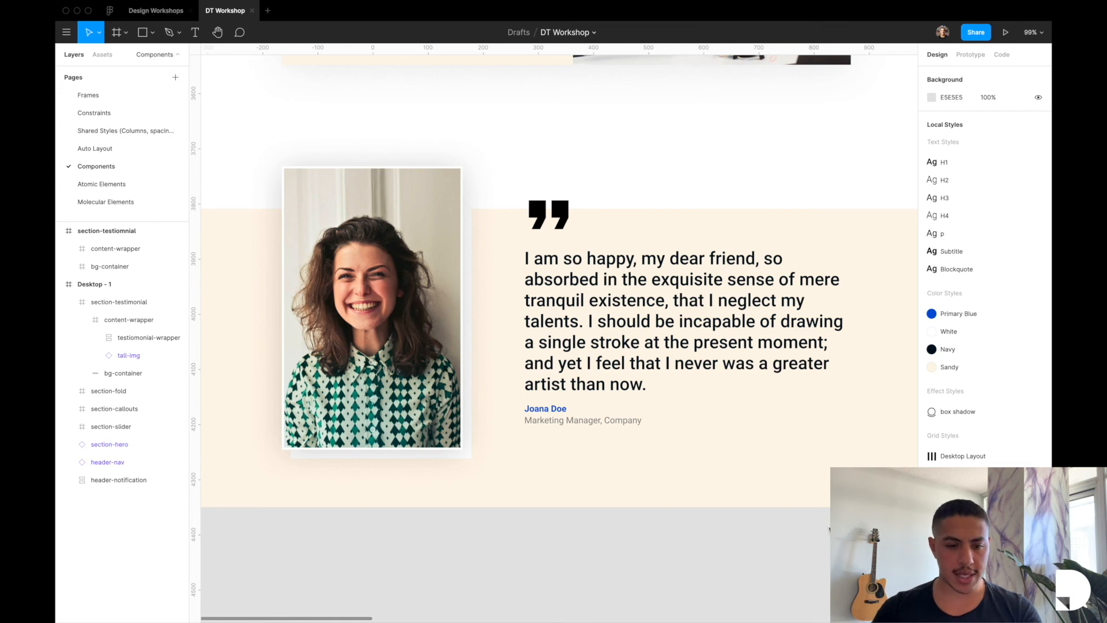
- Move section-testimonial from Desktop - 1 to the Molecular Elements page, placing it beside the fold component
scroll(830, 530, "down", 3)
left_click(402, 424)
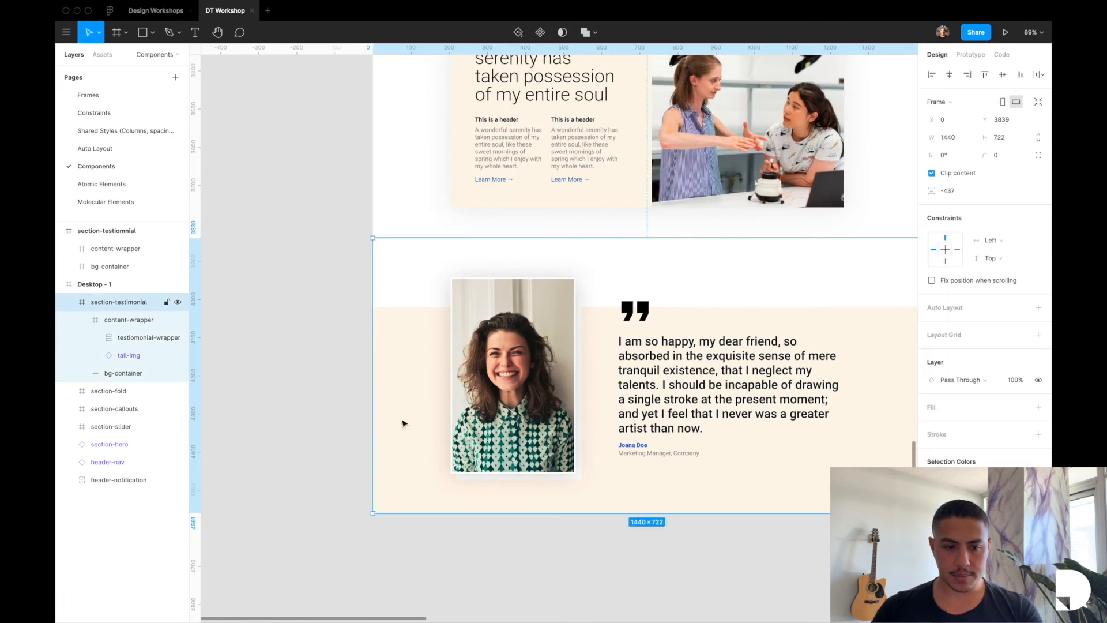
left_click(88, 303)
left_click(70, 304)
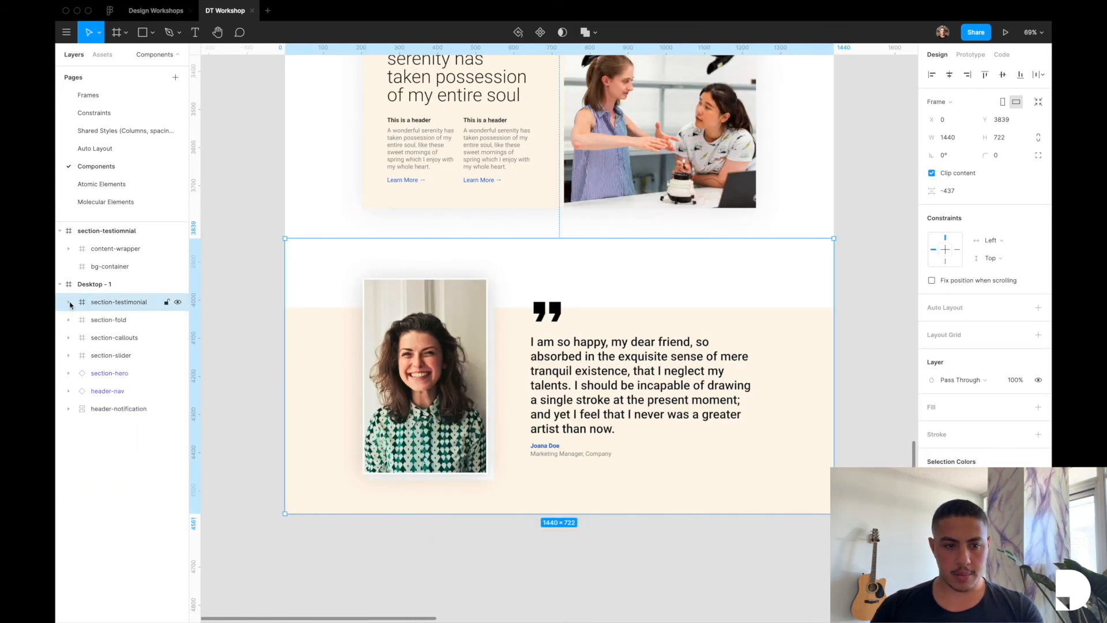
key("super+x")
left_click(108, 201)
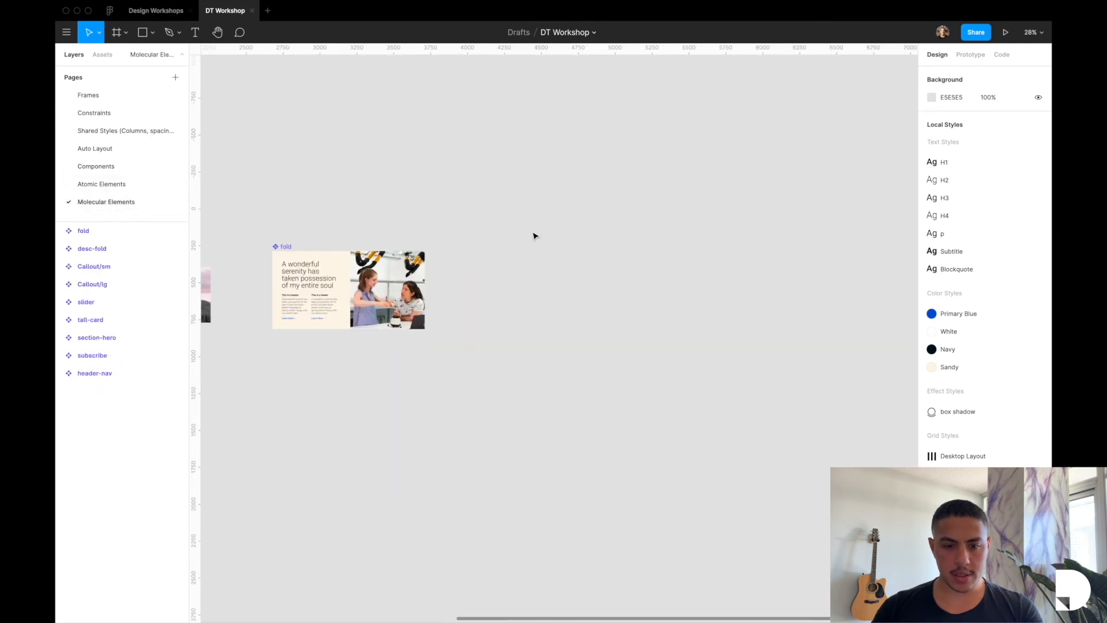
scroll(536, 236, "down", 5)
scroll(535, 237, "up", 5)
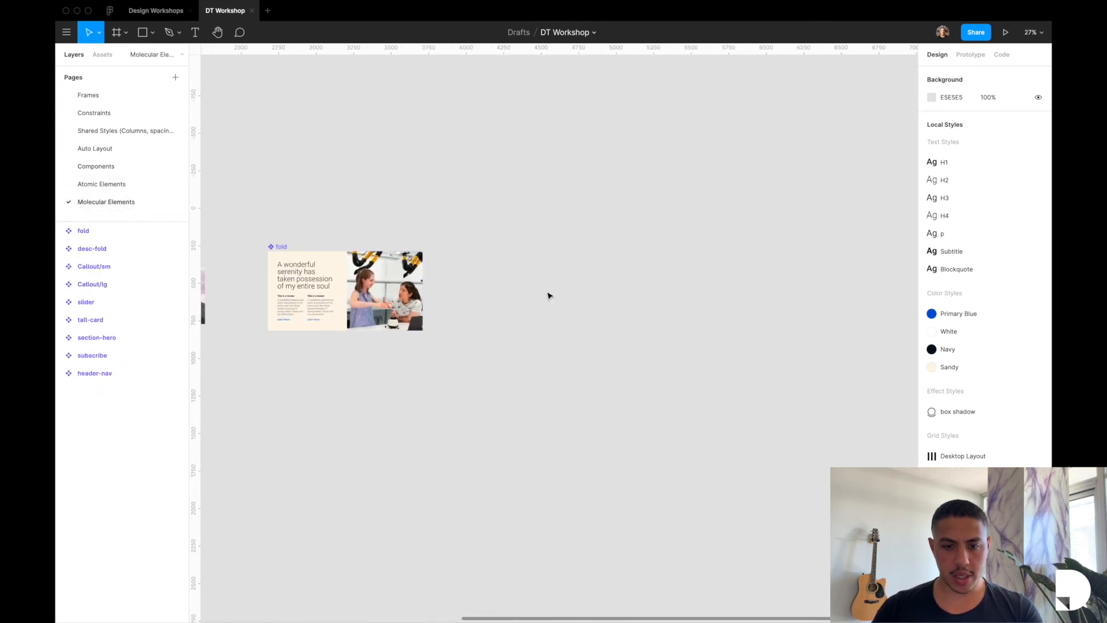
key("super+v")
left_click_drag(479, 327, 496, 289)
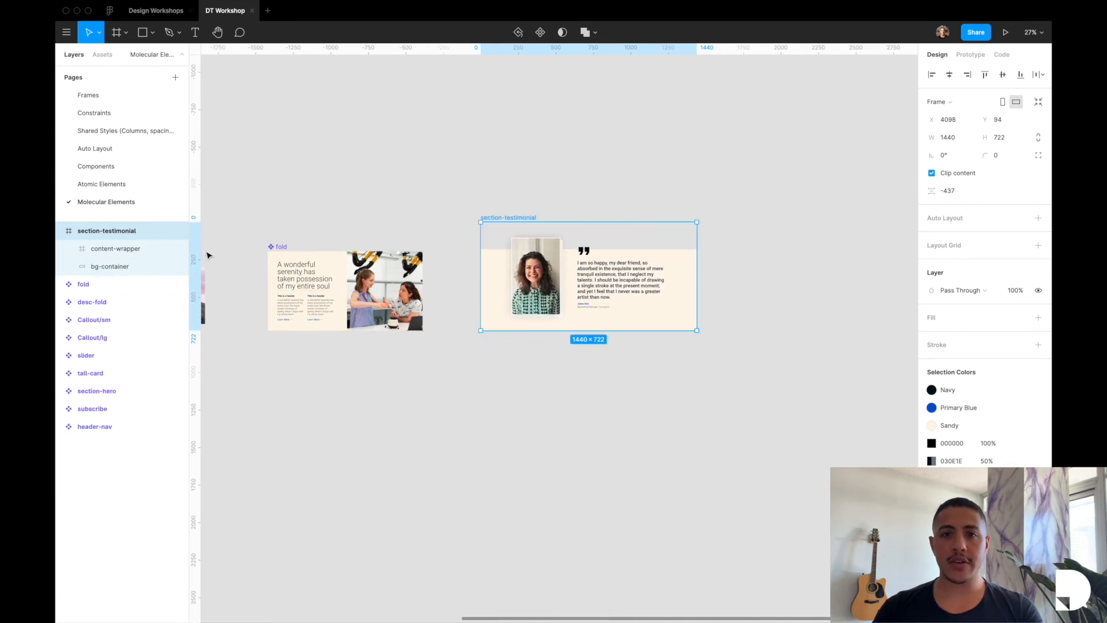
- Fill the section-testimonial frame with the White color style
left_click(1038, 317)
left_click(1020, 317)
left_click(959, 360)
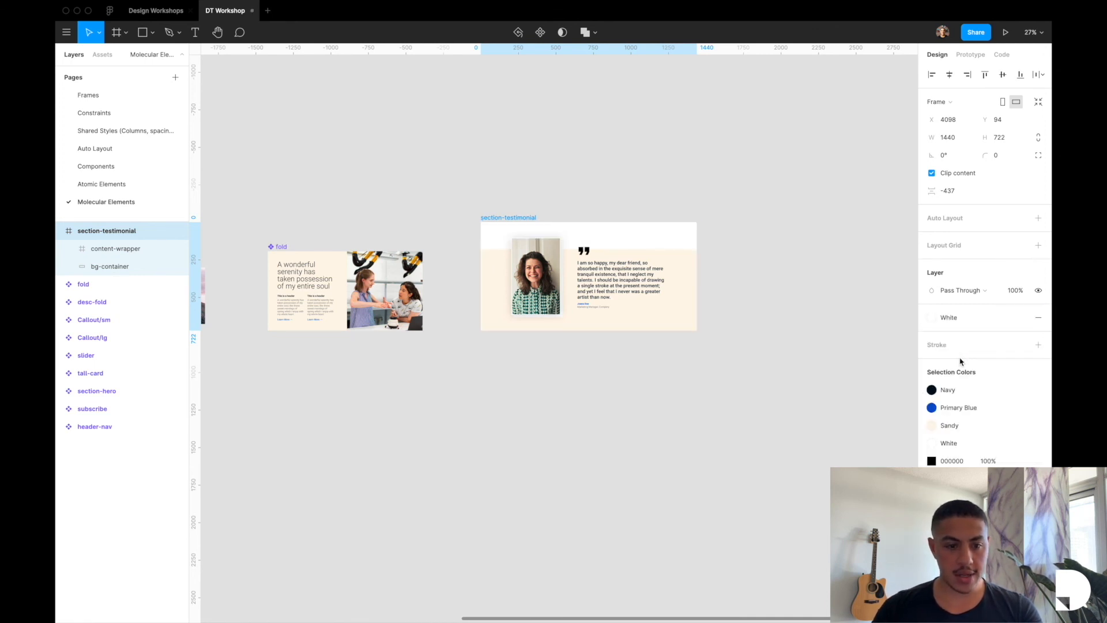
- Rename the section-testimonial frame to testimonial and turn it into a component
left_click(58, 231)
double_click(91, 233)
left_click(104, 233)
key("BackSpace")
key("BackSpace")
key("BackSpace")
key("BackSpace")
key("BackSpace")
key("BackSpace")
key("BackSpace")
key("BackSpace")
key("Return")
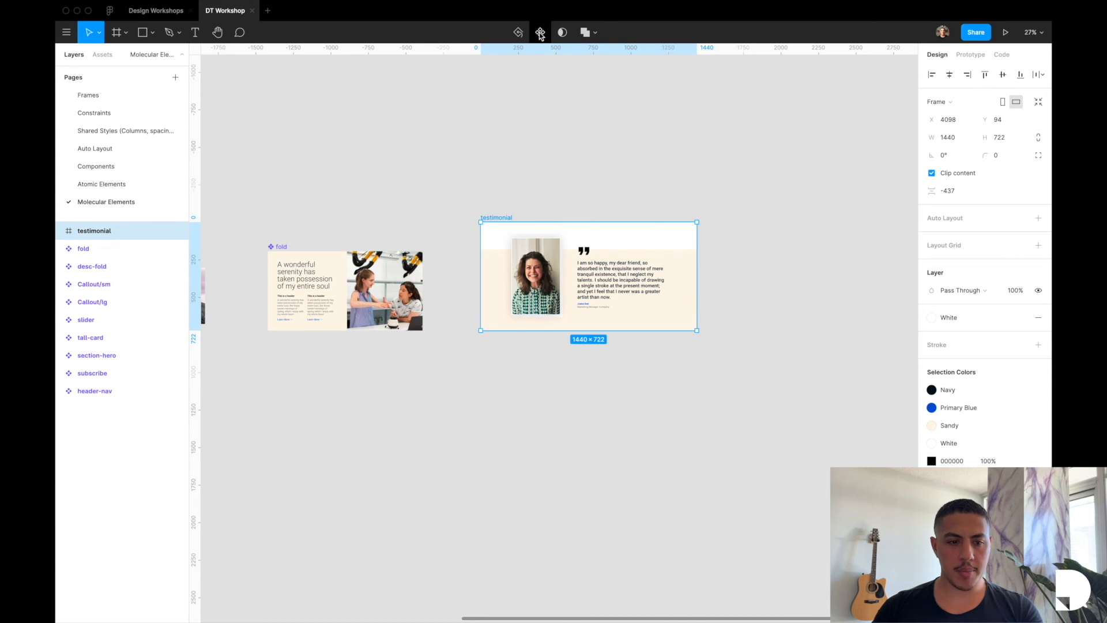
left_click(541, 32)
- Collapse the Atomic Elements group in the local components library so that the Molecular Elements are at hand
left_click(103, 54)
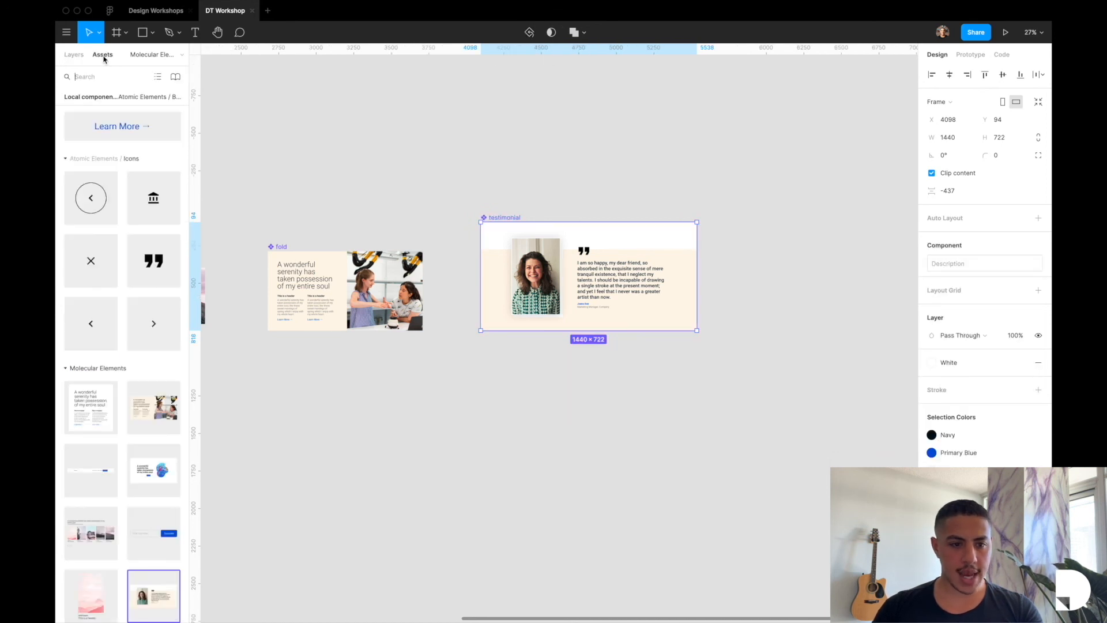
left_click(63, 160)
scroll(67, 165, "up", 3)
left_click(67, 118)
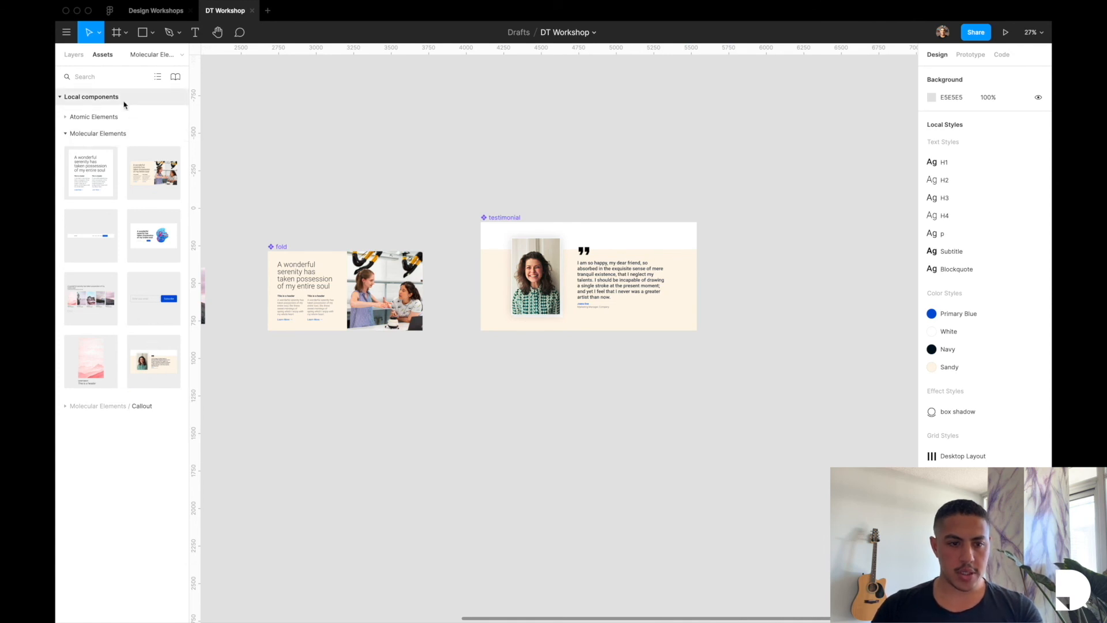
- Return to the Components page and show the local components library there
left_click(76, 58)
left_click(97, 166)
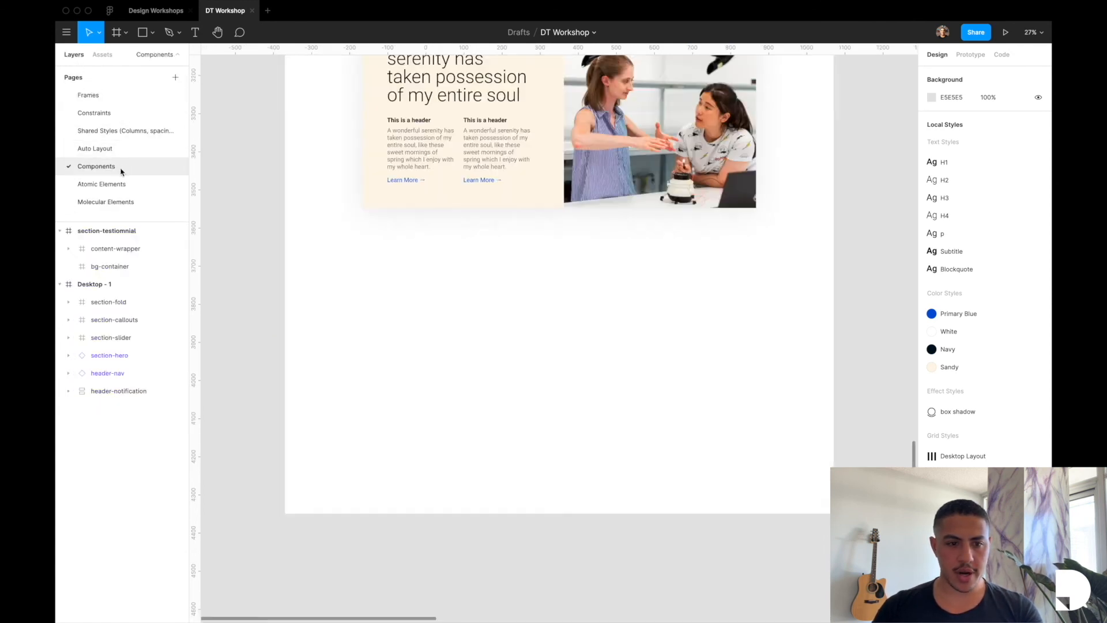
left_click(99, 54)
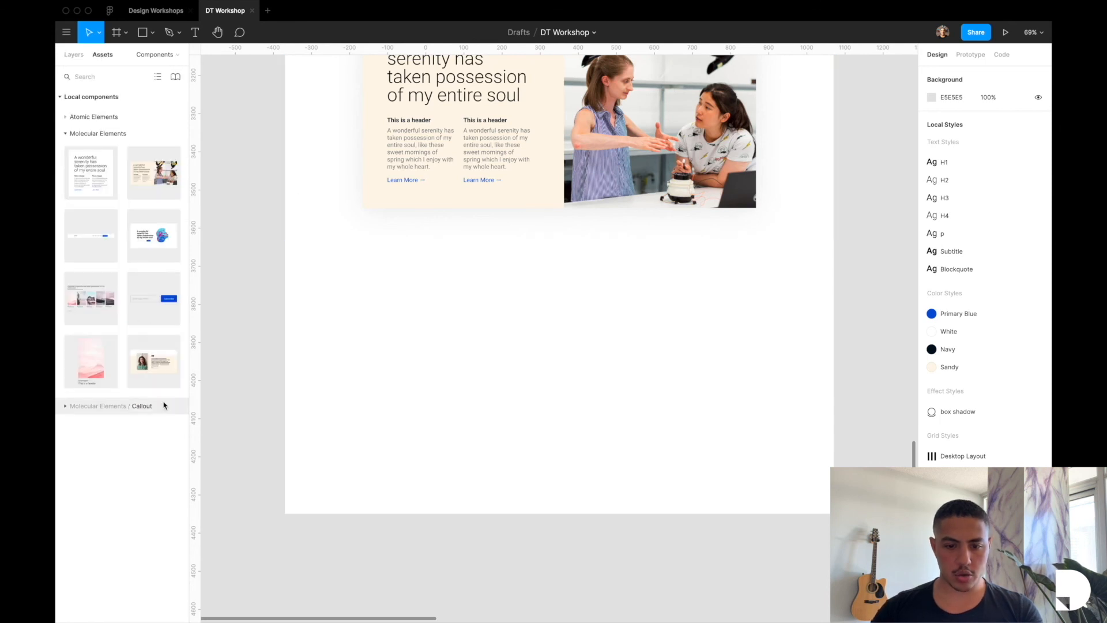